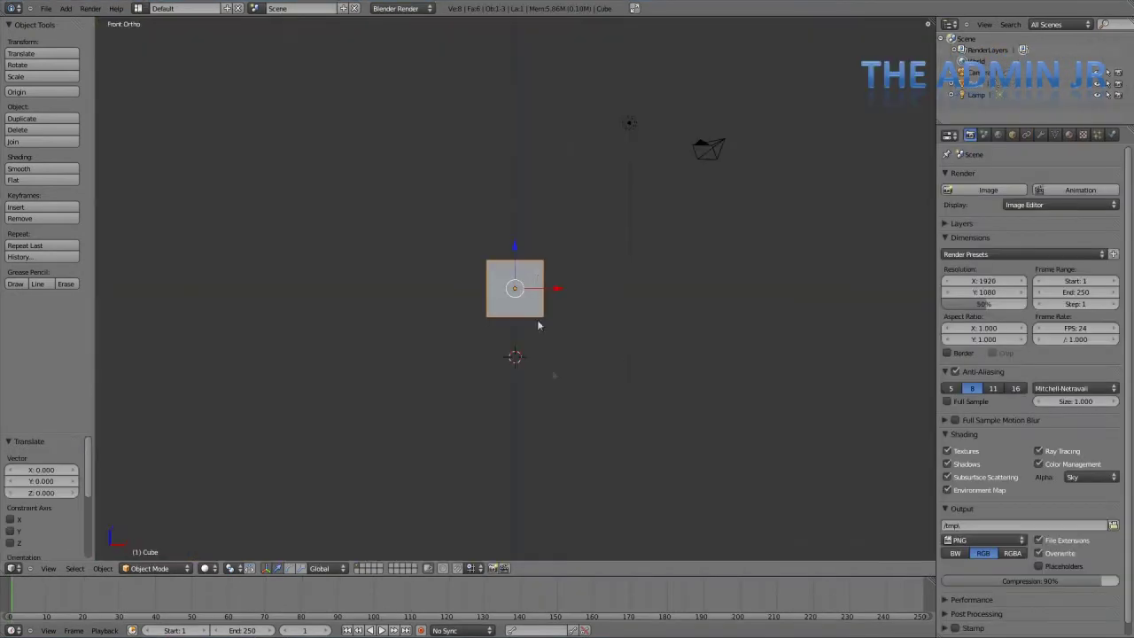
# Step: Replace the default cube with a Bezier curve
pyautogui.press('x')
pyautogui.click(613, 324)
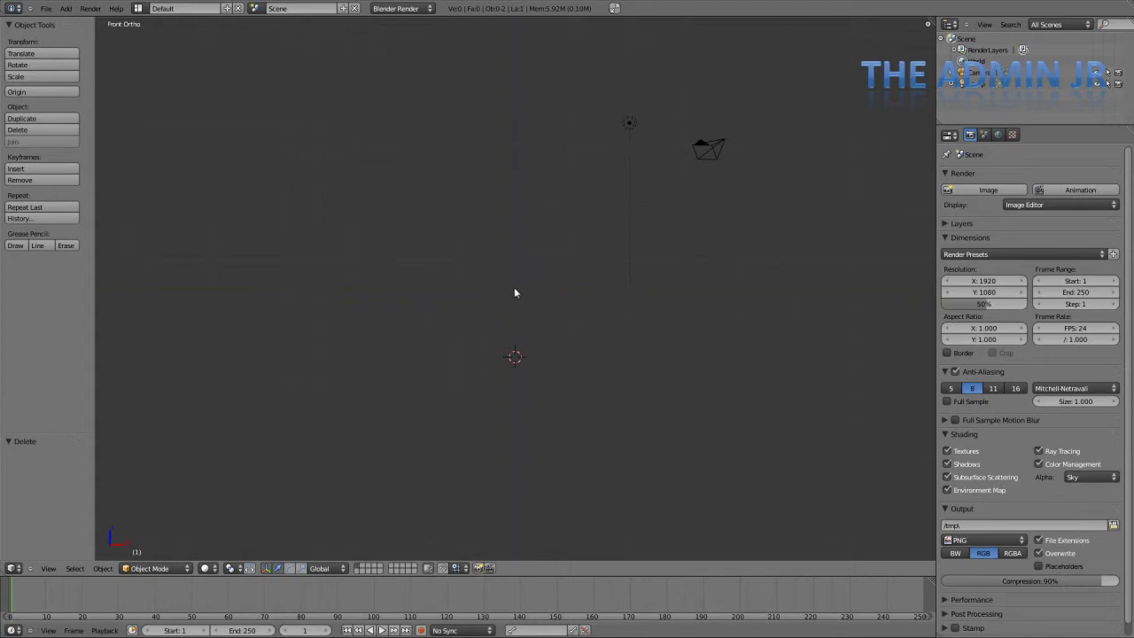
pyautogui.hotkey('shift', 'a')
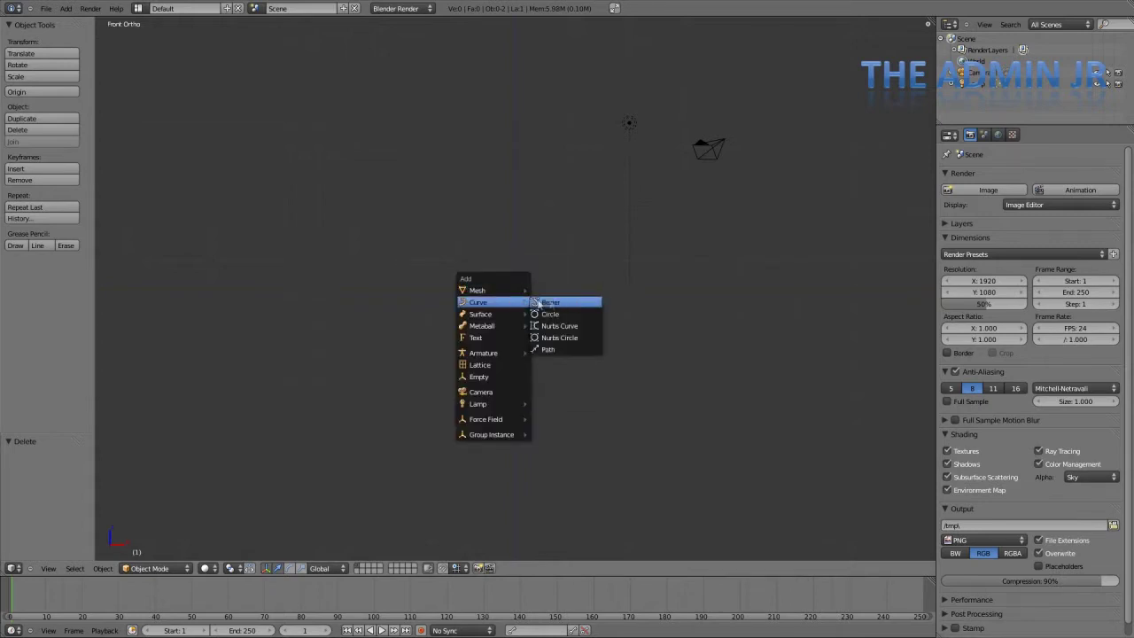
pyautogui.click(536, 303)
# Step: Rotate the curve 90 degrees to stand vertically and turn its bend to face the front view
pyautogui.press('r')
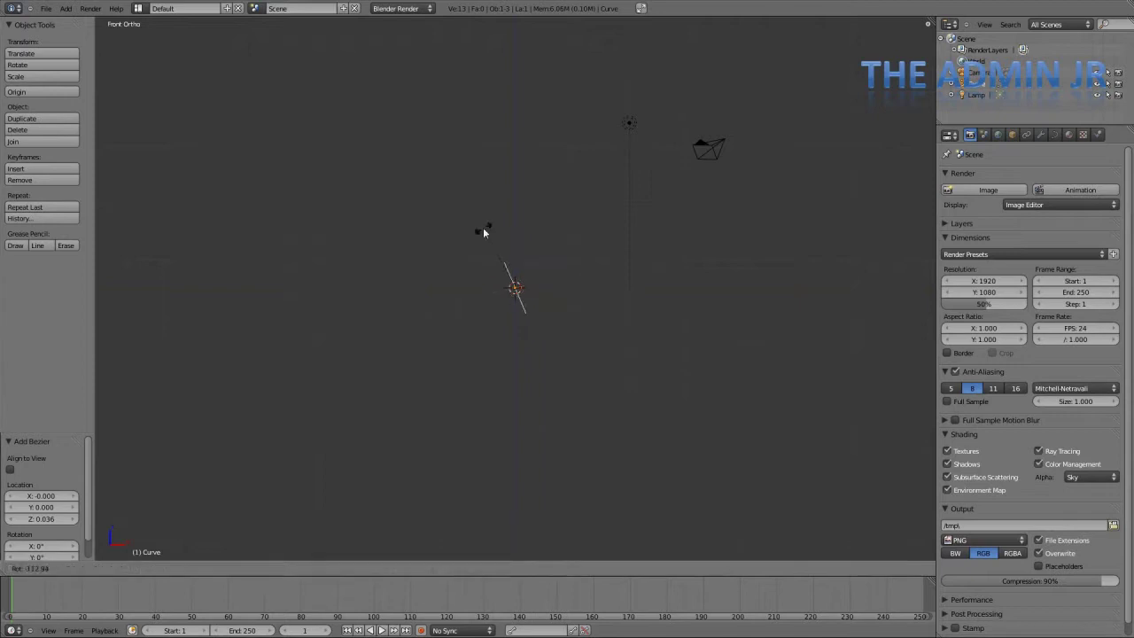
pyautogui.write('90')
pyautogui.press('Return')
pyautogui.press('Tab')
pyautogui.scroll(6, 685, 308)
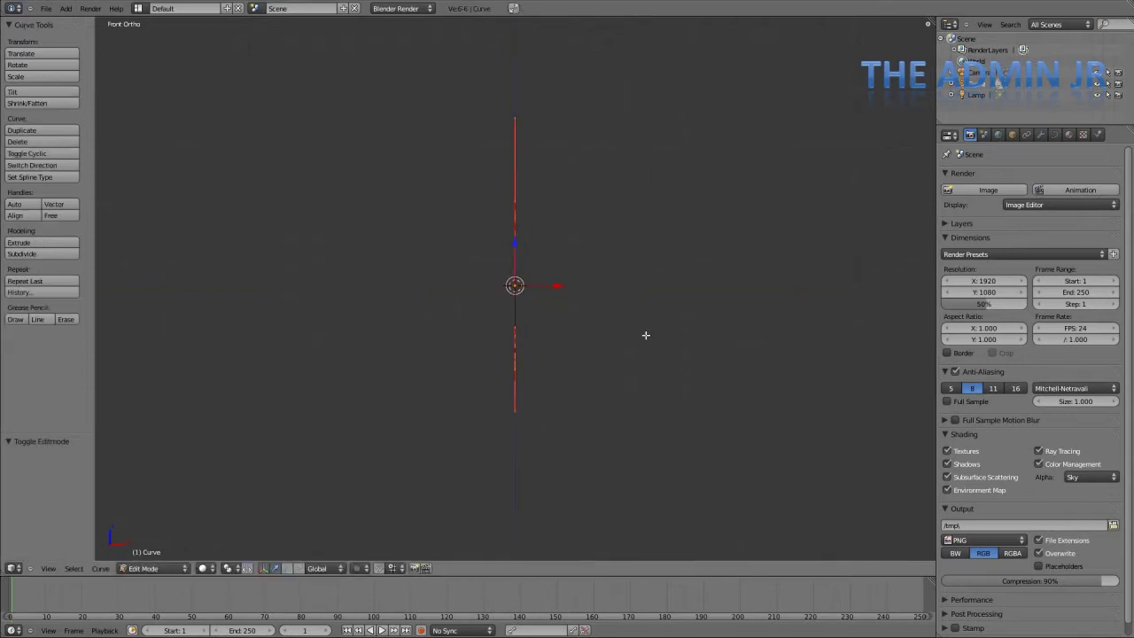
pyautogui.press('Tab')
pyautogui.press('r')
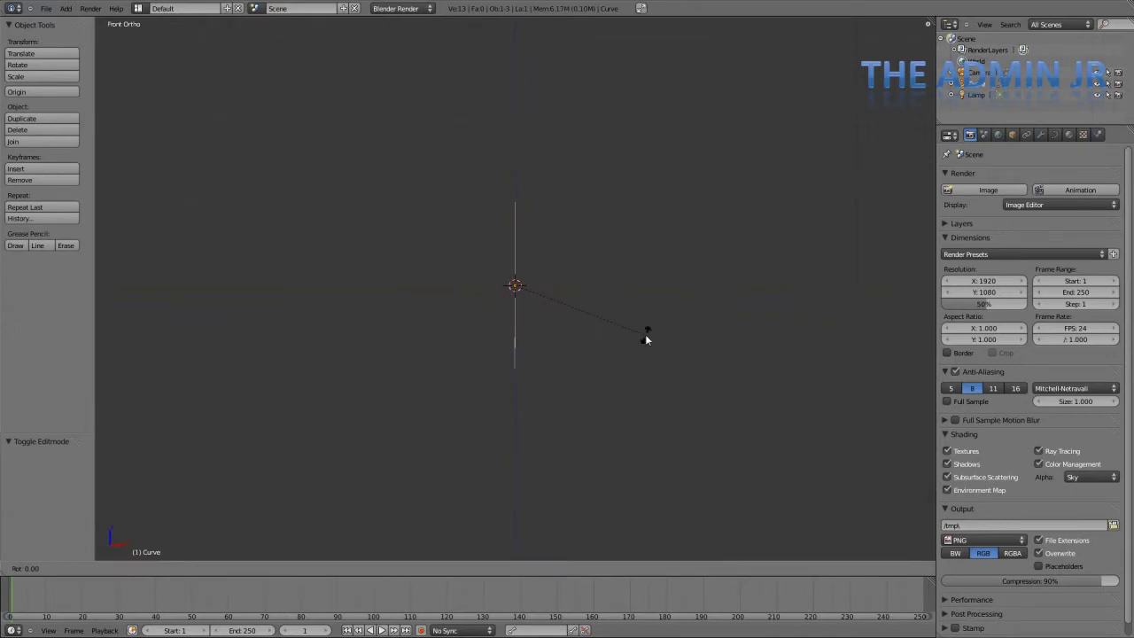
pyautogui.click(645, 335)
# Step: Straighten the curve by rotating its lower end handle by about 45 degrees
pyautogui.press('Tab')
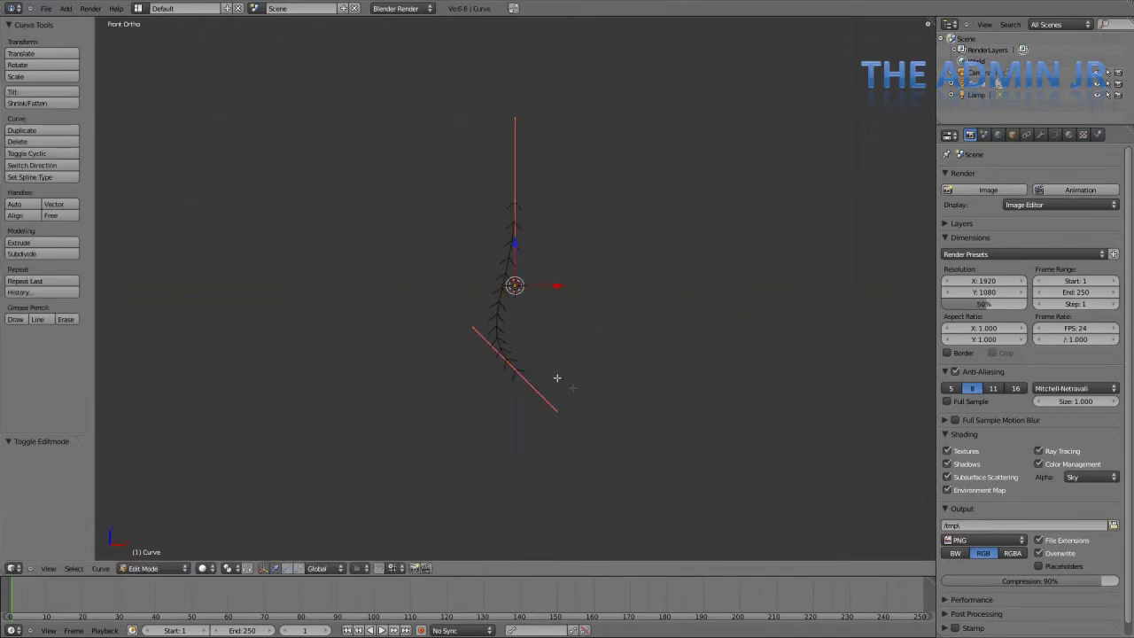
pyautogui.rightClick(557, 409)
pyautogui.press('r')
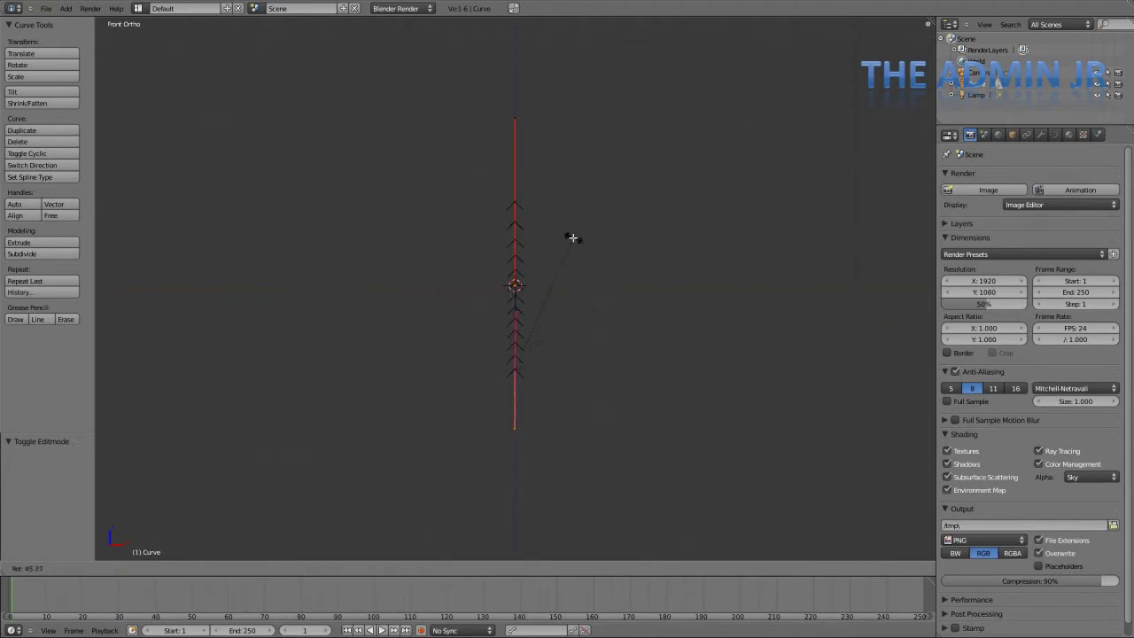
pyautogui.click(578, 241)
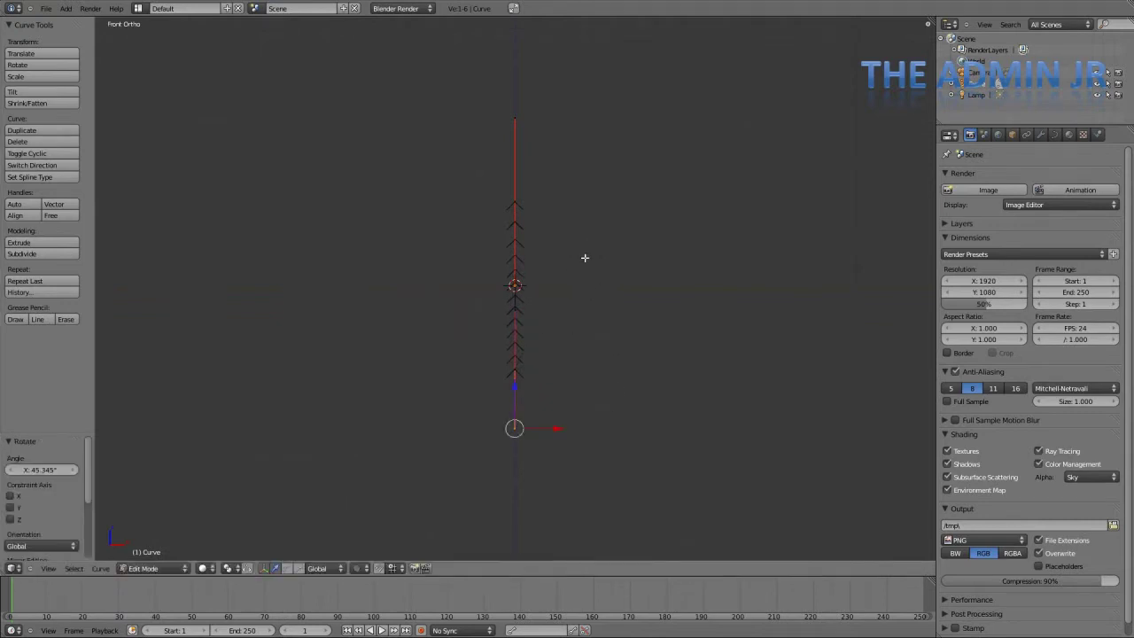
# Step: Move the straightened curve up along the Z axis by about 3 units
pyautogui.press('Tab')
pyautogui.press('g')
pyautogui.press('z')
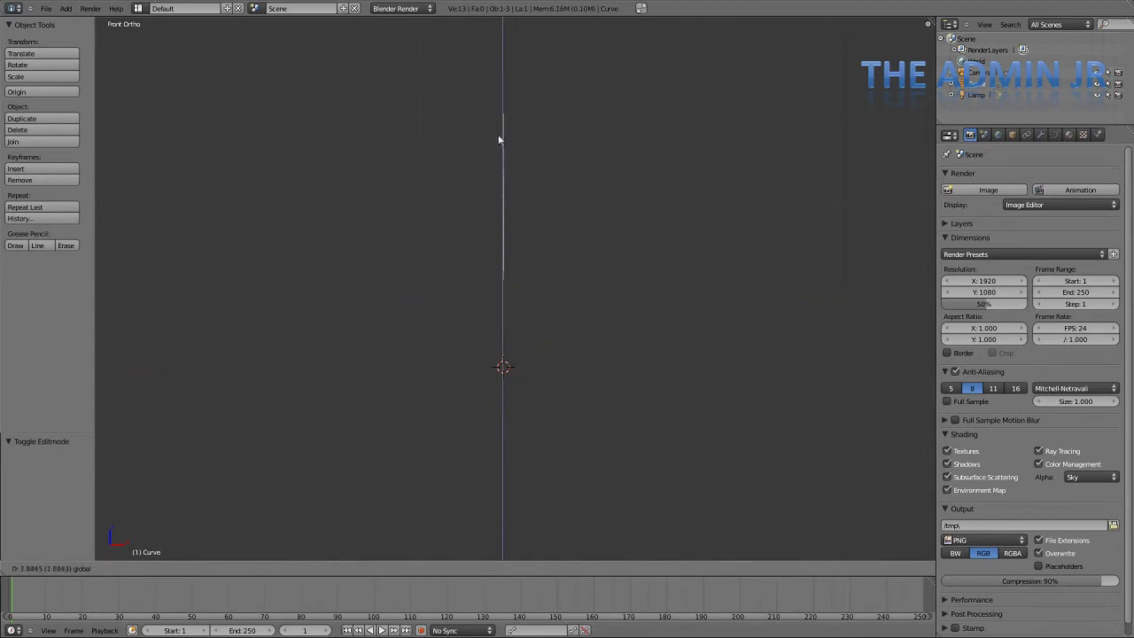
pyautogui.click(501, 124)
pyautogui.keyDown('shift'); pyautogui.moveTo(577, 153); pyautogui.dragTo(522, 375, button='middle'); pyautogui.keyUp('shift')
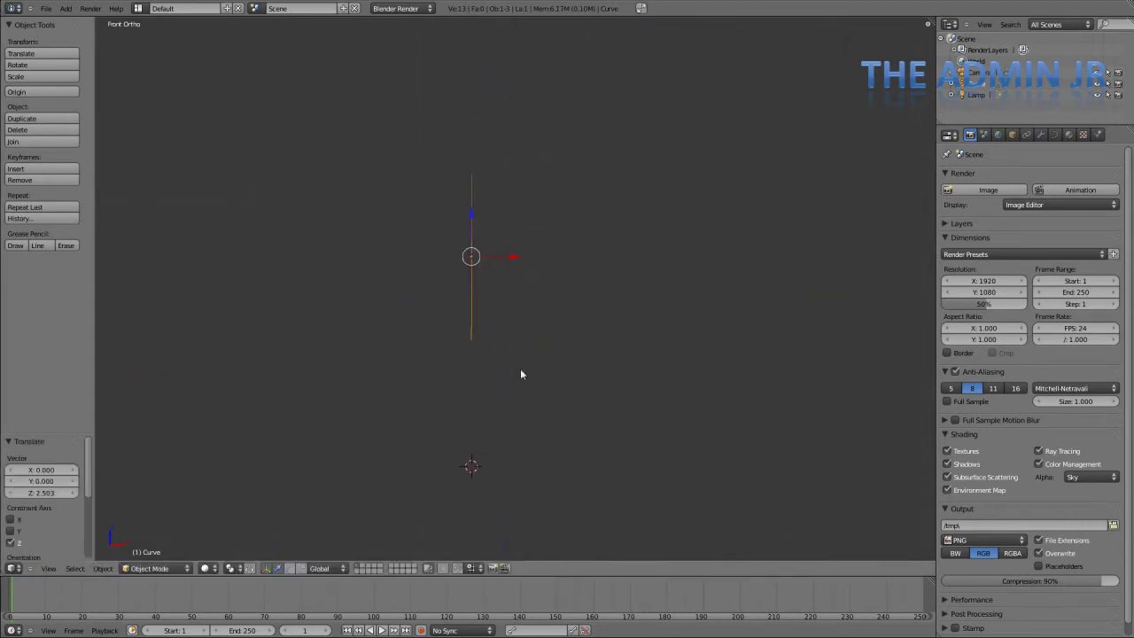
pyautogui.scroll(-3, 509, 253)
pyautogui.keyDown('shift'); pyautogui.moveTo(509, 253); pyautogui.dragTo(502, 296, button='middle'); pyautogui.keyUp('shift')
pyautogui.press('g')
pyautogui.press('z')
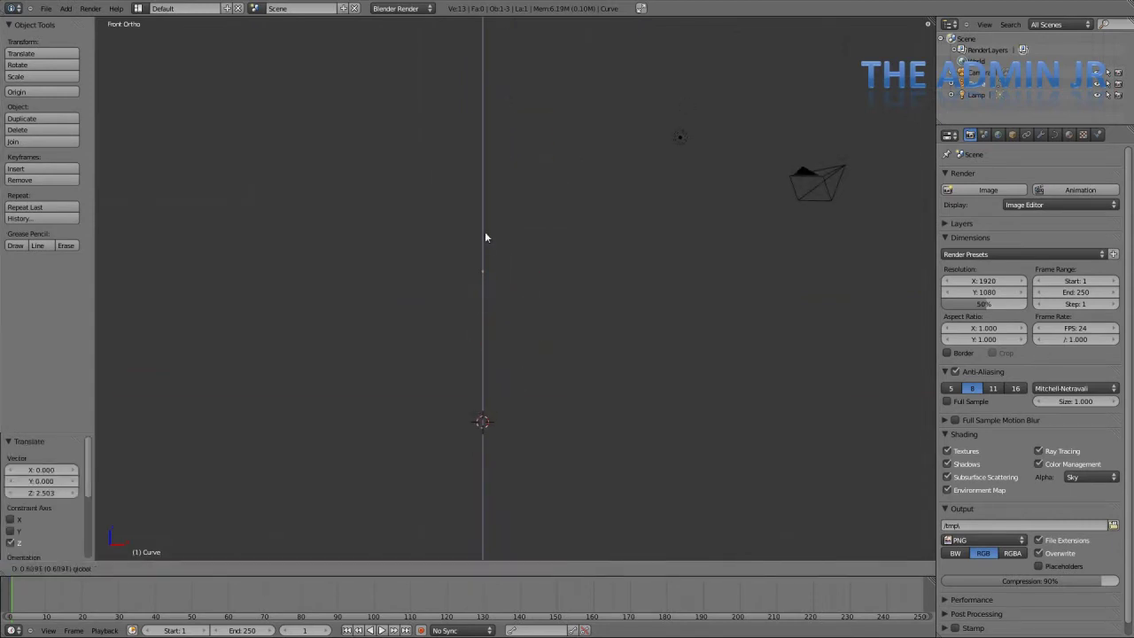
pyautogui.click(486, 238)
pyautogui.keyDown('shift'); pyautogui.moveTo(535, 281); pyautogui.dragTo(518, 333, button='middle'); pyautogui.keyUp('shift')
# Step: Lengthen the curve by moving its upper control point up along the Z axis by about 2 units
pyautogui.press('Tab')
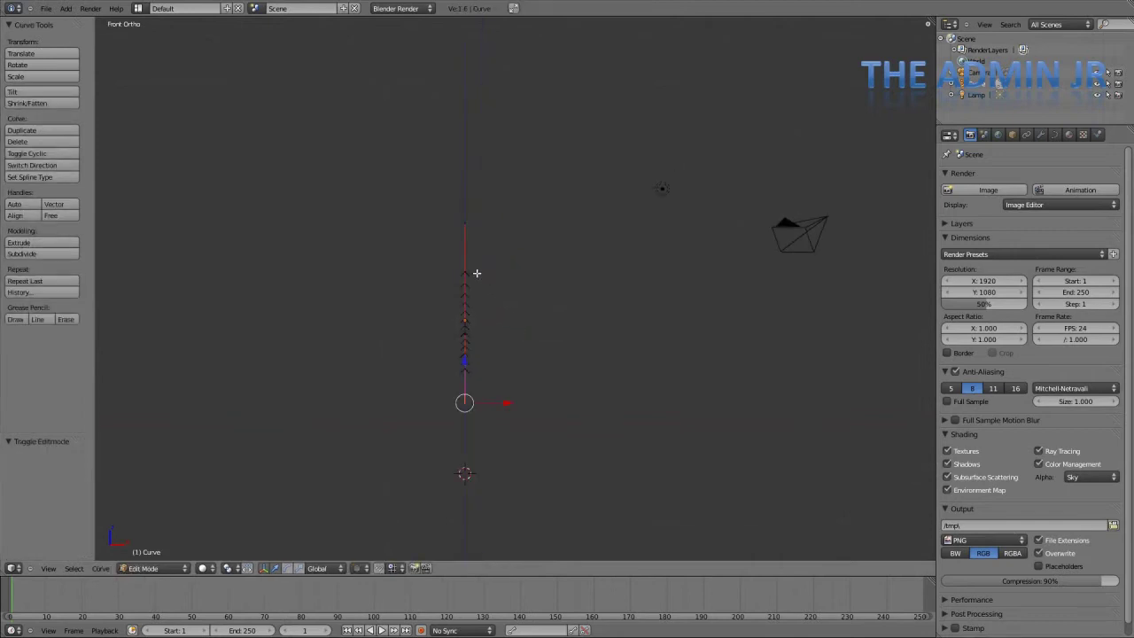
pyautogui.press('g')
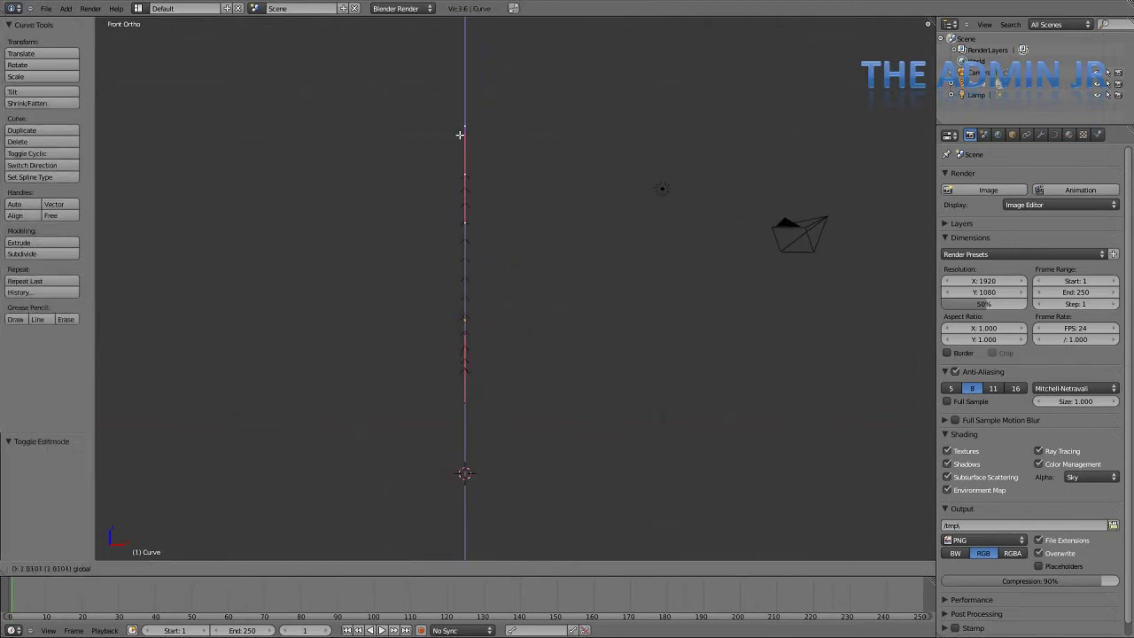
pyautogui.click(461, 129)
pyautogui.keyDown('shift'); pyautogui.moveTo(515, 125); pyautogui.dragTo(465, 241, button='middle'); pyautogui.keyUp('shift')
# Step: Add a control point beyond the curve's upper end and place it to the side to form a rounded bend
pyautogui.keyDown('ctrl'); pyautogui.click(483, 256); pyautogui.keyUp('ctrl')
pyautogui.scroll(4, 465, 256)
pyautogui.rightClick(458, 311)
pyautogui.press('g')
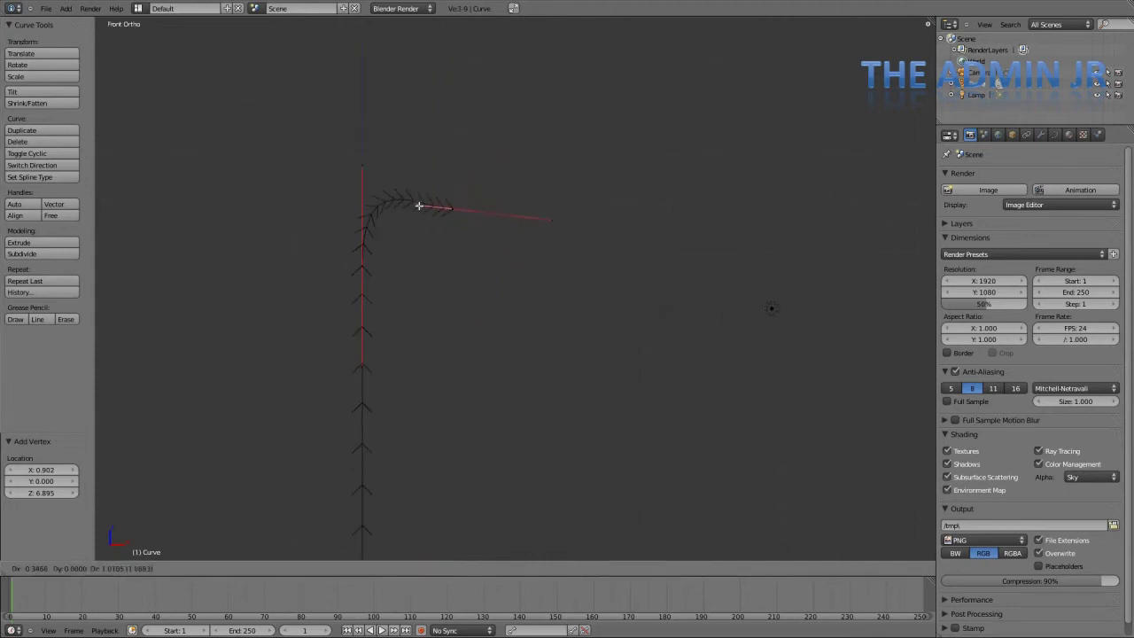
pyautogui.click(421, 194)
pyautogui.rightClick(448, 209)
pyautogui.press('g')
pyautogui.click(443, 195)
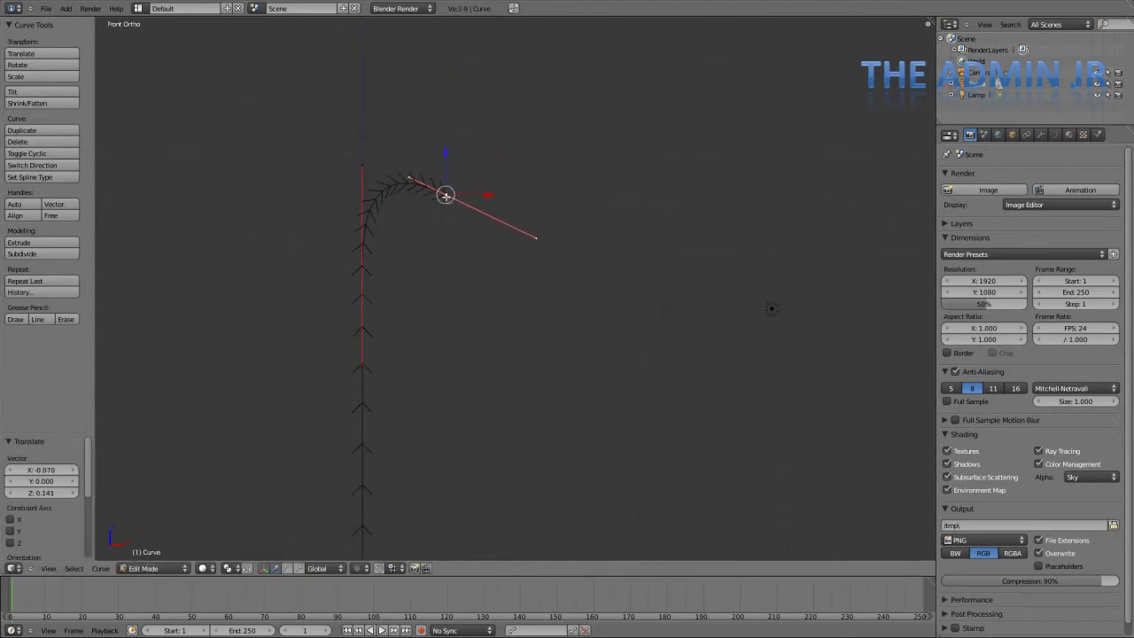
# Step: Level and shorten the outer handle of the new end point and nudge the point so the short arm runs horizontally
pyautogui.rightClick(531, 239)
pyautogui.press('g')
pyautogui.click(549, 191)
pyautogui.rightClick(445, 195)
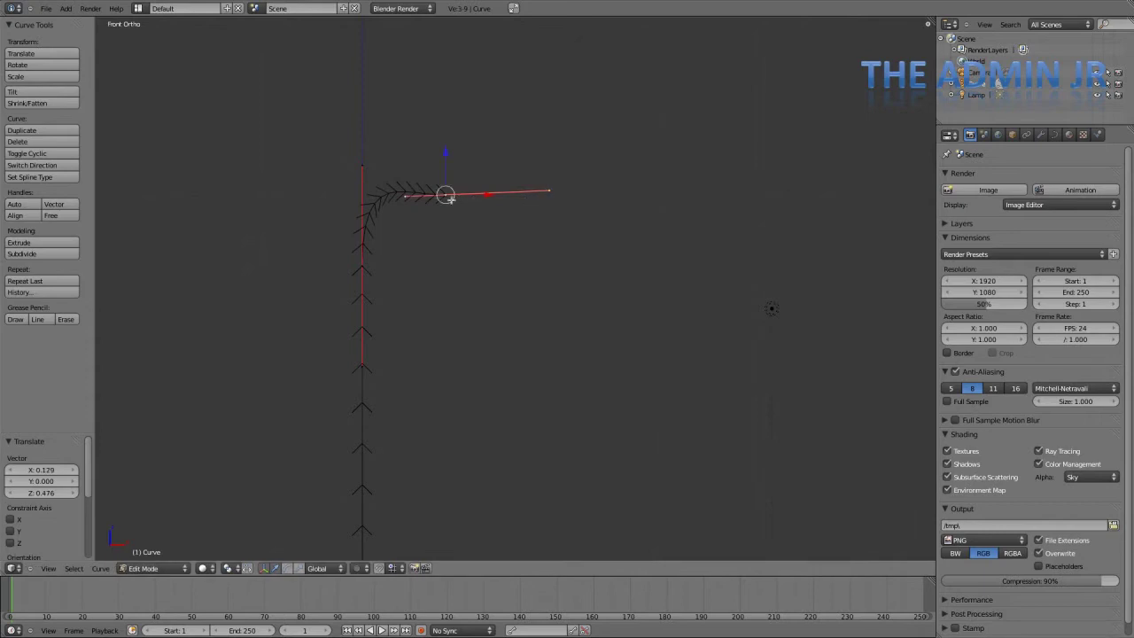
pyautogui.press('g')
pyautogui.click(449, 188)
pyautogui.rightClick(540, 187)
pyautogui.press('g')
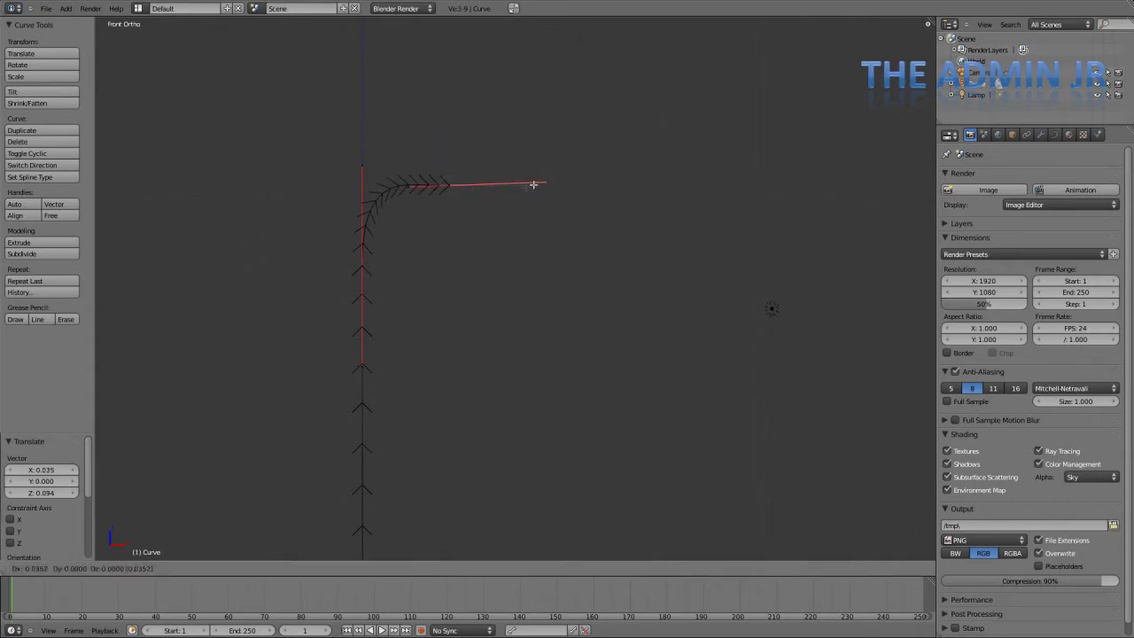
pyautogui.click(508, 188)
pyautogui.rightClick(451, 186)
pyautogui.press('g')
pyautogui.click(451, 185)
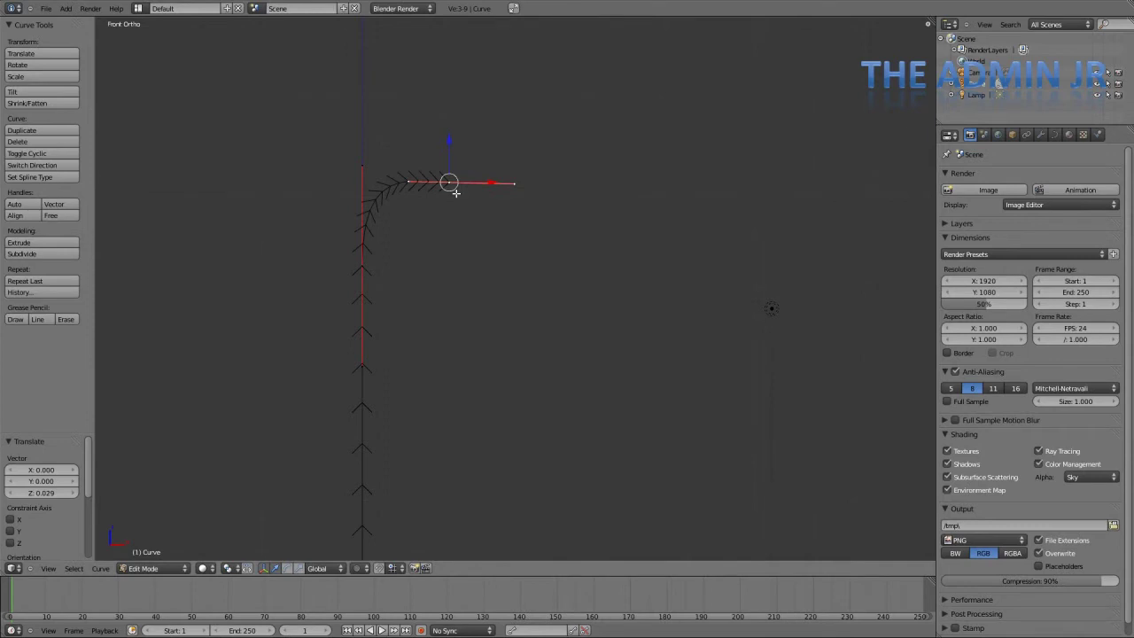
# Step: Fine-tune the end point and its outer handle to flatten the arm, and finish editing the curve
pyautogui.scroll(4, 451, 186)
pyautogui.keyDown('shift'); pyautogui.moveTo(440, 172); pyautogui.dragTo(441, 259, button='middle'); pyautogui.keyUp('shift')
pyautogui.scroll(-1, 440, 259)
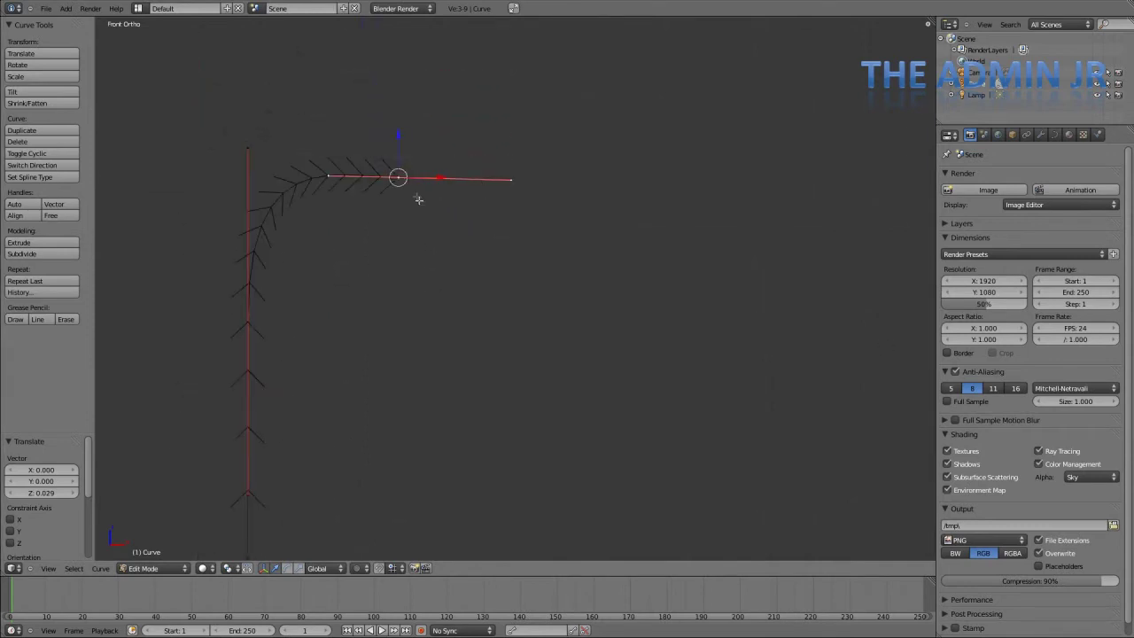
pyautogui.press('g')
pyautogui.click(415, 191)
pyautogui.rightClick(496, 177)
pyautogui.press('g')
pyautogui.click(491, 175)
pyautogui.scroll(-6, 501, 203)
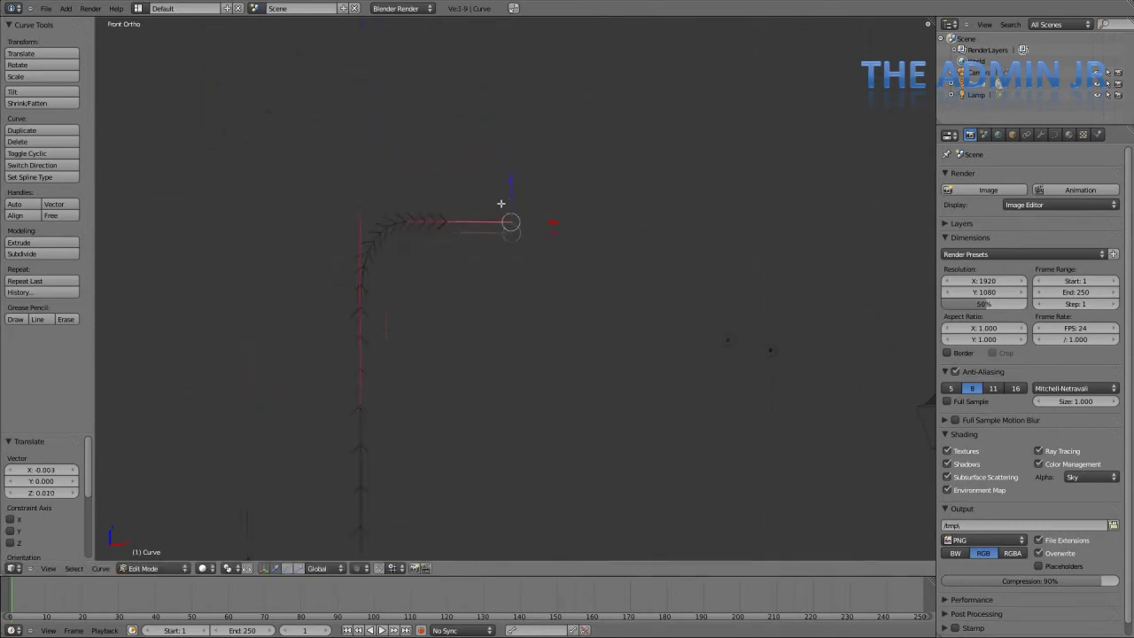
pyautogui.press('Tab')
# Step: Scale the whole curve up by a factor of about 1.29
pyautogui.keyDown('shift'); pyautogui.moveTo(491, 296); pyautogui.dragTo(461, 203, button='middle'); pyautogui.keyUp('shift')
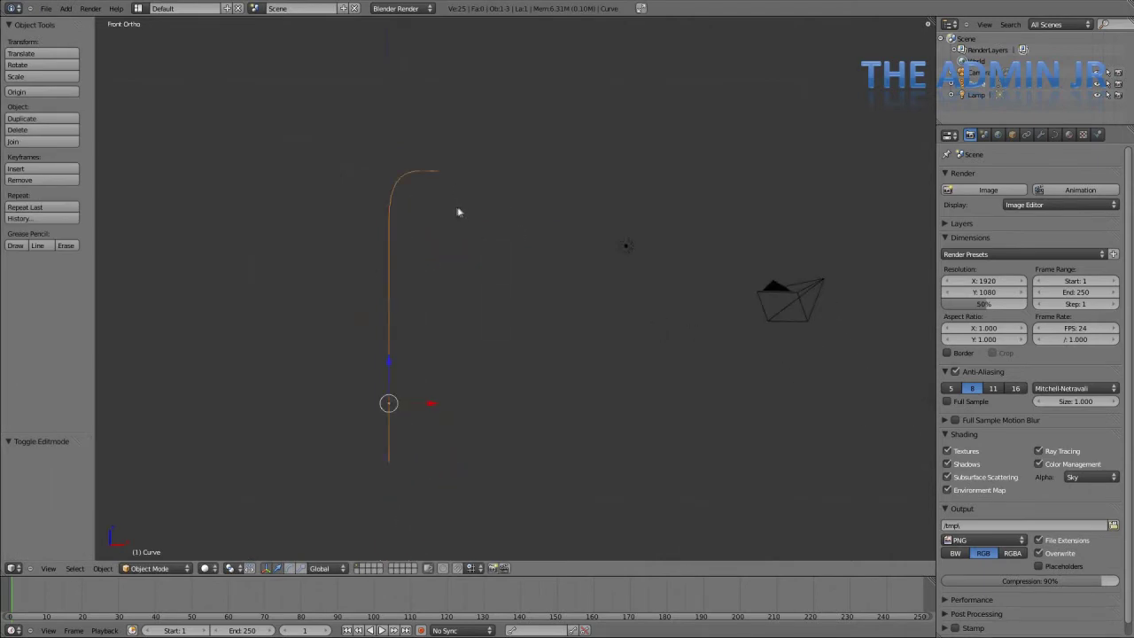
pyautogui.scroll(-2, 412, 379)
pyautogui.keyDown('shift'); pyautogui.moveTo(412, 377); pyautogui.dragTo(406, 336, button='middle'); pyautogui.keyUp('shift')
pyautogui.moveTo(423, 292); pyautogui.dragTo(423, 295)
pyautogui.press('s')
pyautogui.click(503, 353)
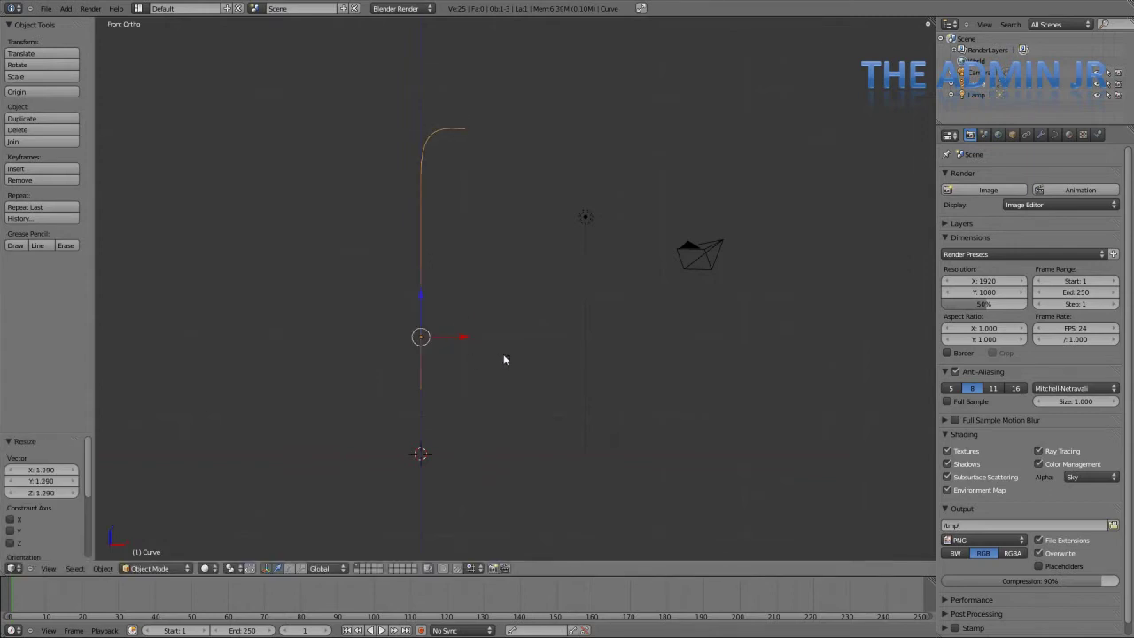
# Step: Shorten the curve by raising its lowest control point along the Z axis up to the object's origin
pyautogui.press('Tab')
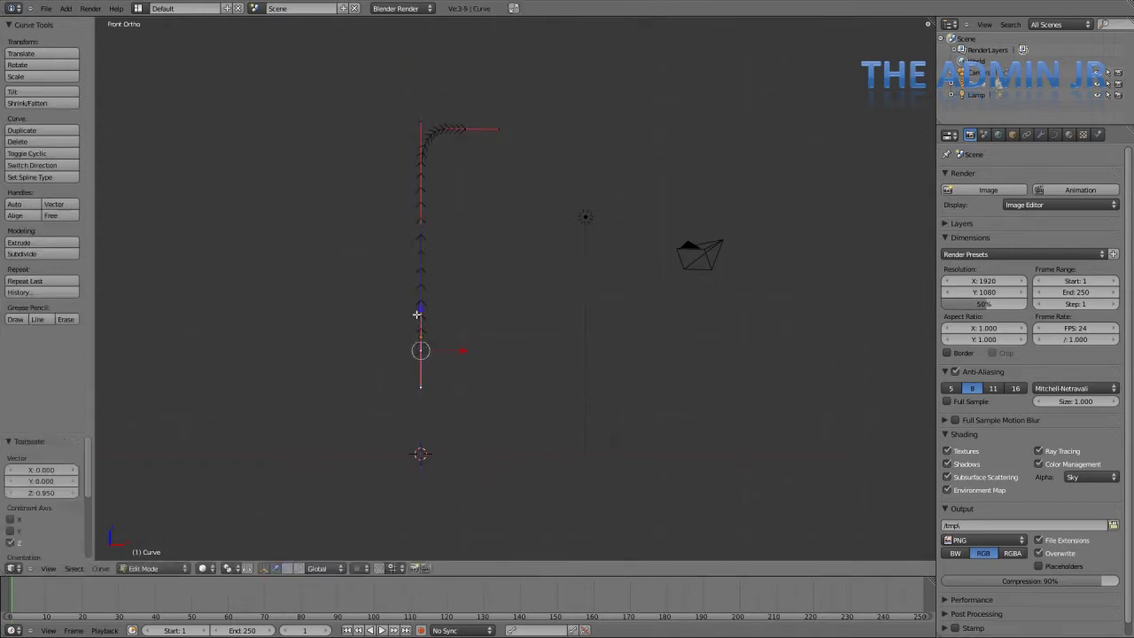
pyautogui.press('Tab')
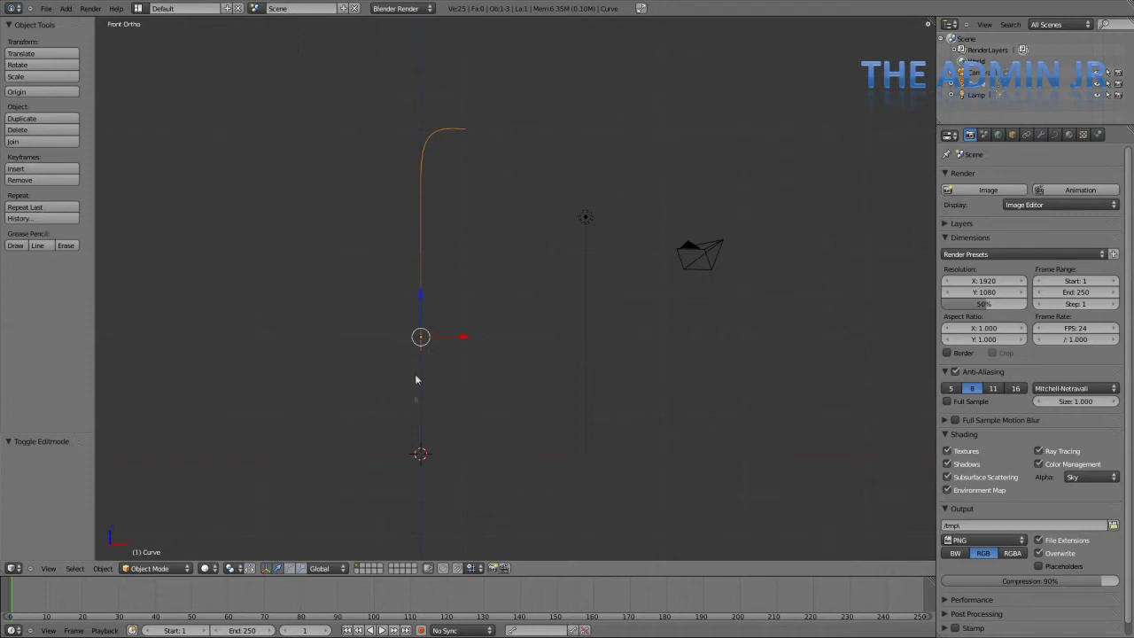
pyautogui.press('Tab')
pyautogui.press('g')
pyautogui.press('z')
pyautogui.click(420, 308)
pyautogui.press('Tab')
# Step: Turn off the Front and Back caps in the curve's shape settings
pyautogui.press('a')
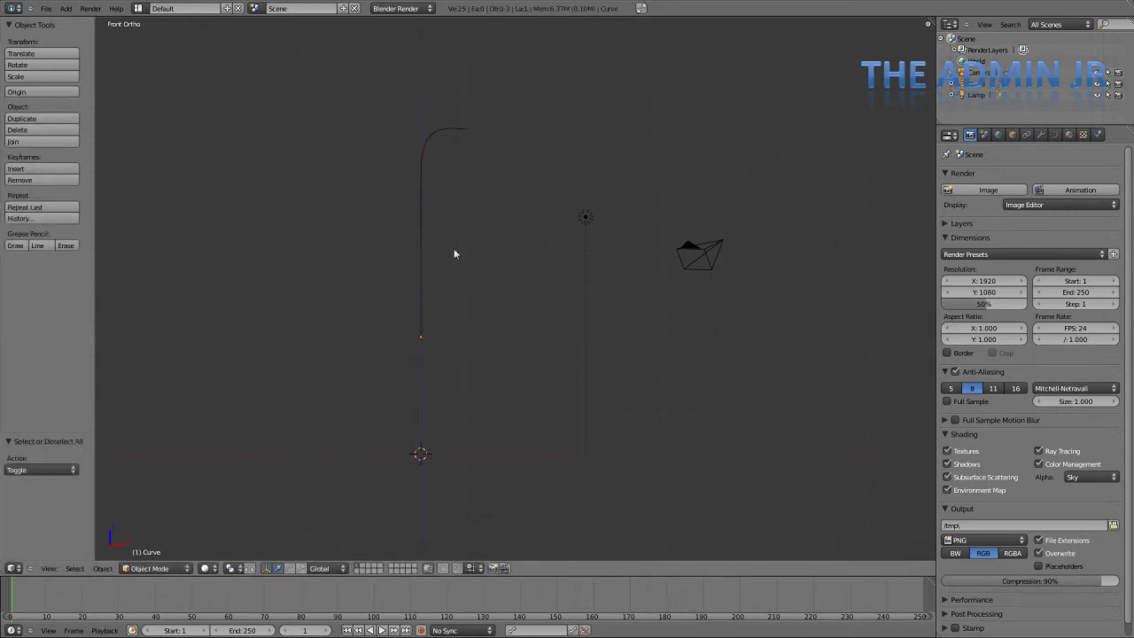
pyautogui.rightClick(431, 213)
pyautogui.scroll(1, 431, 213)
pyautogui.click(1042, 134)
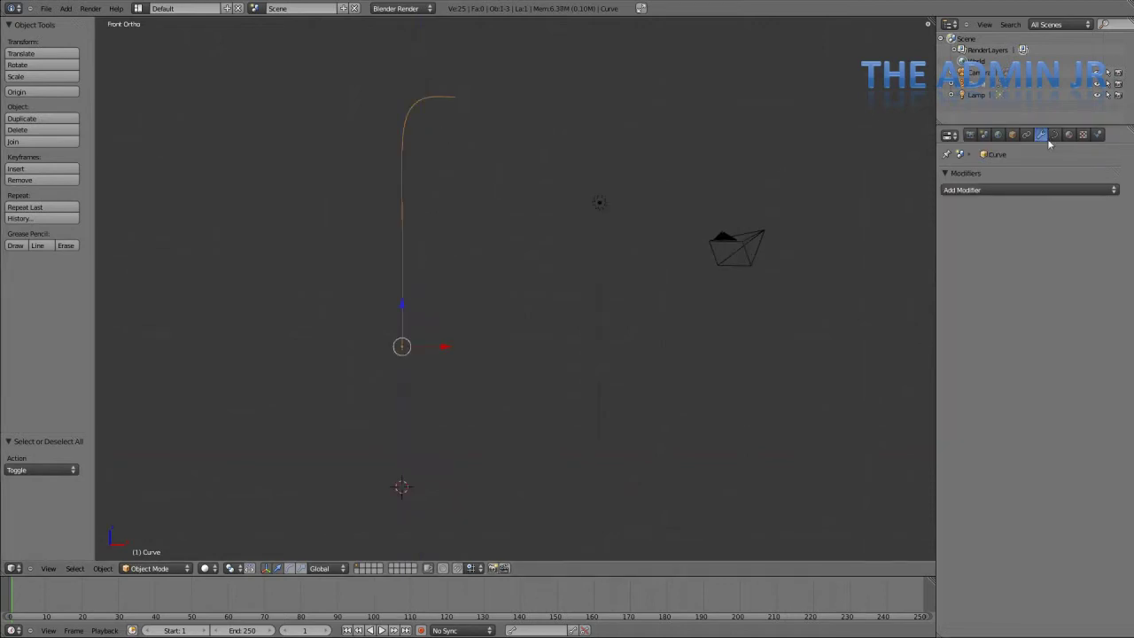
pyautogui.click(1054, 134)
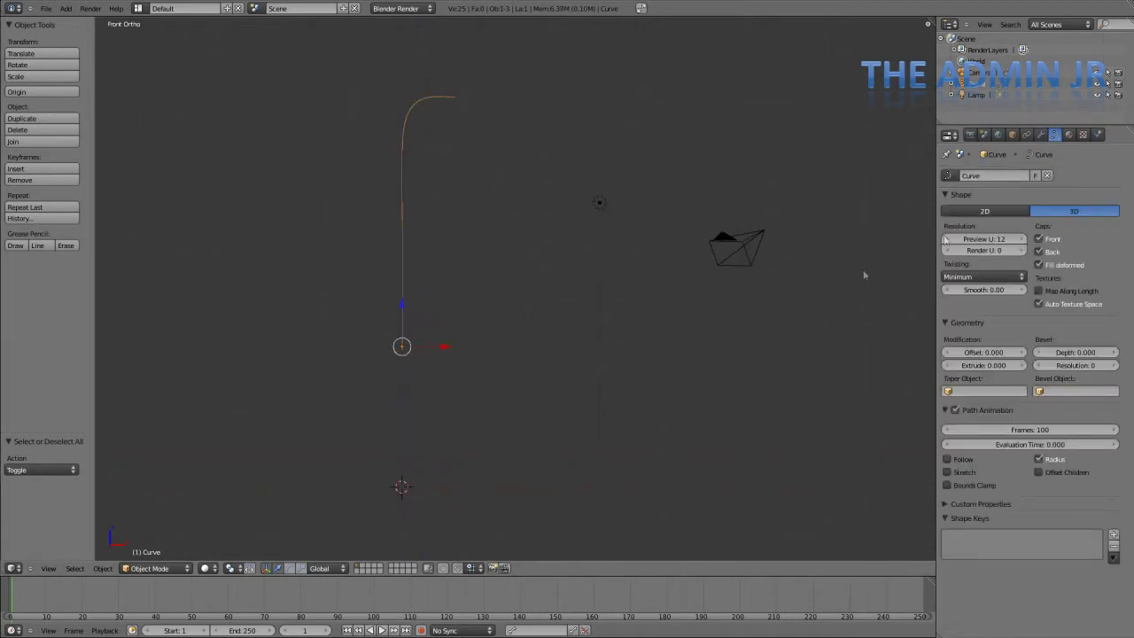
pyautogui.click(1039, 238)
pyautogui.click(1040, 253)
# Step: Turn the curve into a round tube with a bevel depth of 0.033 and a bevel resolution of 3
pyautogui.scroll(1, 498, 147)
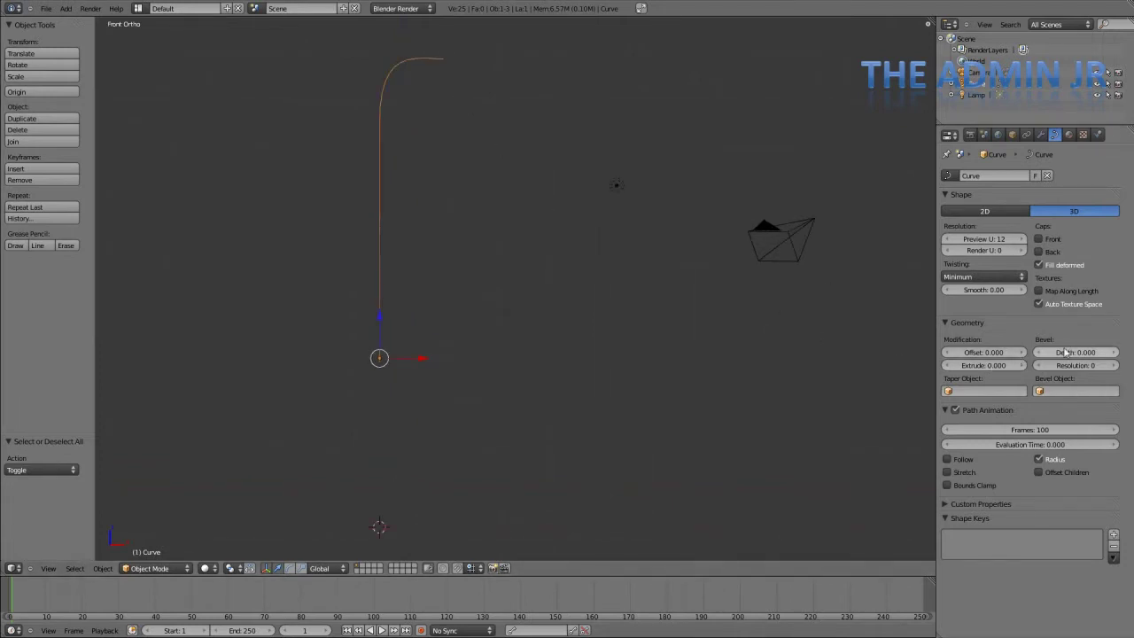
pyautogui.moveTo(1069, 353); pyautogui.dragTo(1098, 352)
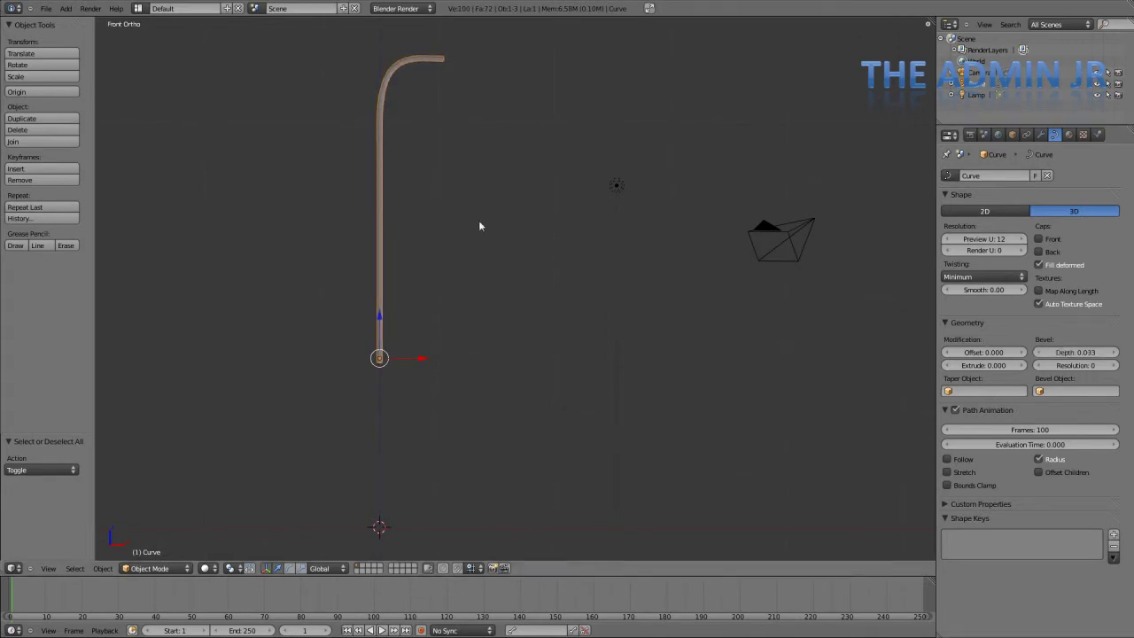
pyautogui.scroll(1, 480, 218)
pyautogui.keyDown('shift'); pyautogui.moveTo(490, 138); pyautogui.dragTo(583, 284, button='middle'); pyautogui.keyUp('shift')
pyautogui.scroll(7, 583, 285)
pyautogui.keyDown('shift'); pyautogui.moveTo(438, 331); pyautogui.dragTo(468, 272, button='middle'); pyautogui.keyUp('shift')
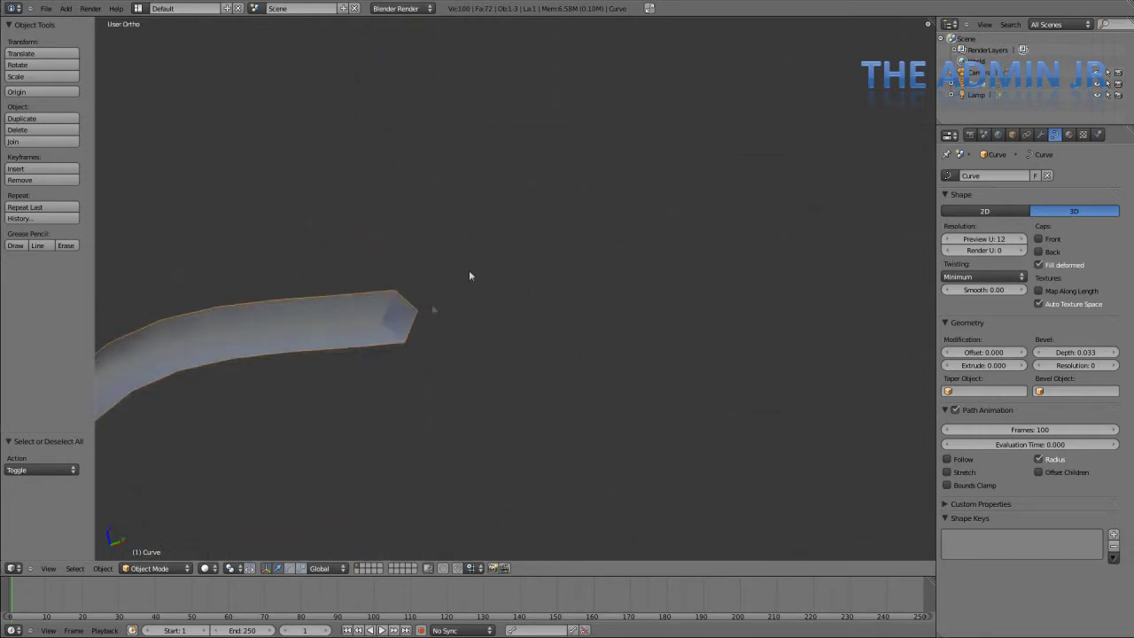
pyautogui.scroll(-1, 435, 307)
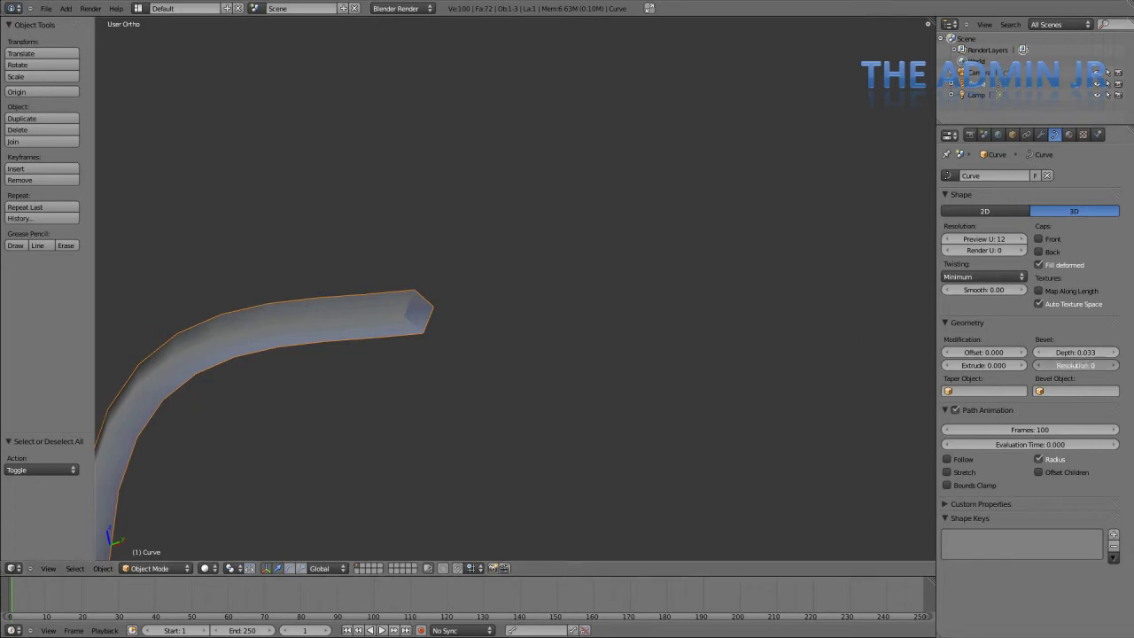
pyautogui.click(1113, 365)
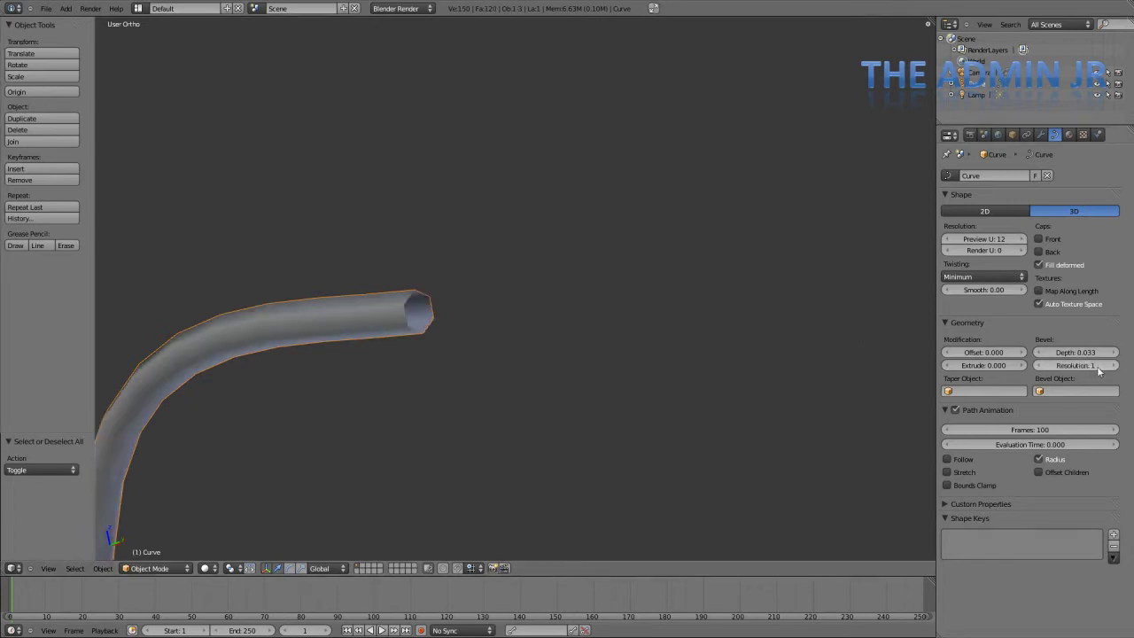
pyautogui.click(1113, 365)
pyautogui.click(1114, 365)
# Step: Scale up the whole pole and move it down about 2.38 units along the Z axis
pyautogui.moveTo(504, 294); pyautogui.dragTo(470, 279, button='middle')
pyautogui.press('KP_1')
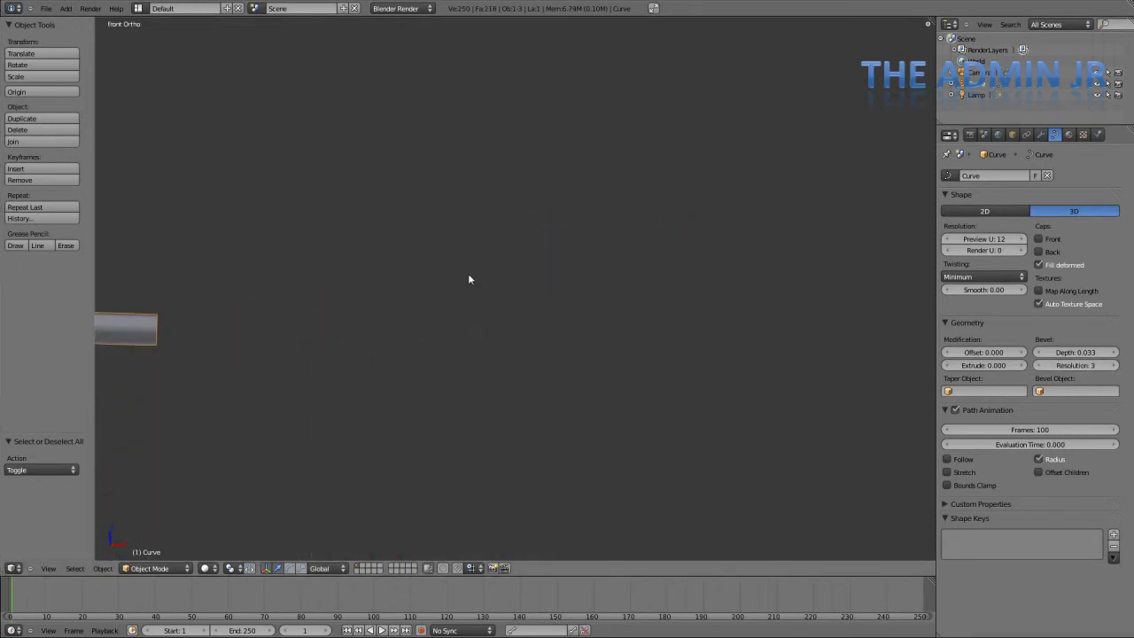
pyautogui.scroll(-6, 455, 288)
pyautogui.keyDown('shift'); pyautogui.moveTo(481, 346); pyautogui.dragTo(509, 157, button='middle'); pyautogui.keyUp('shift')
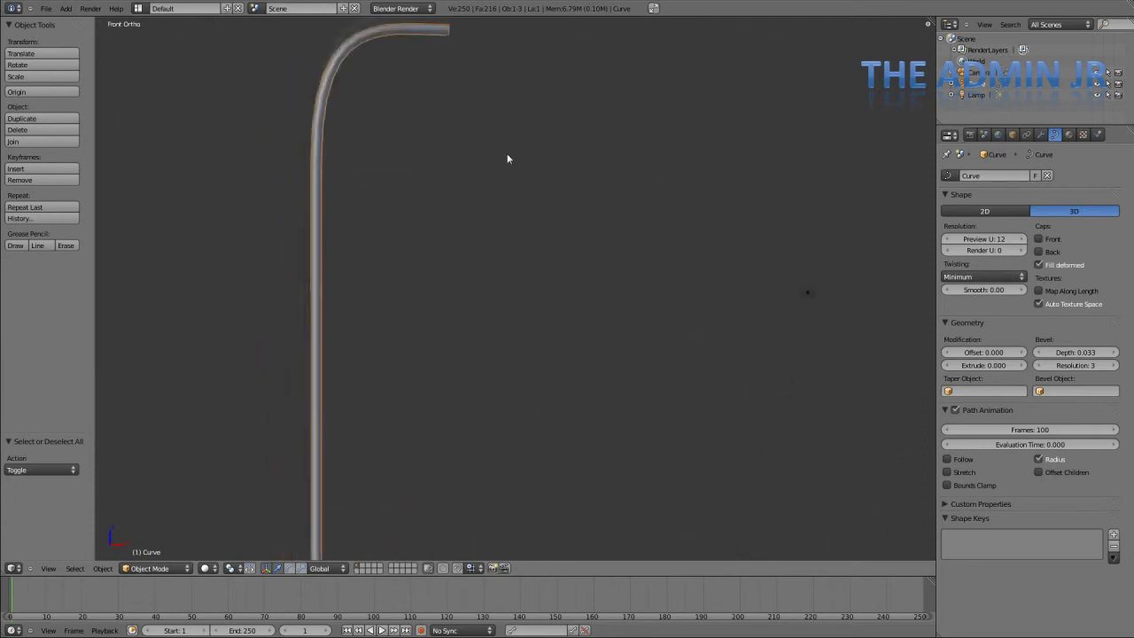
pyautogui.scroll(-3, 476, 275)
pyautogui.press('Tab')
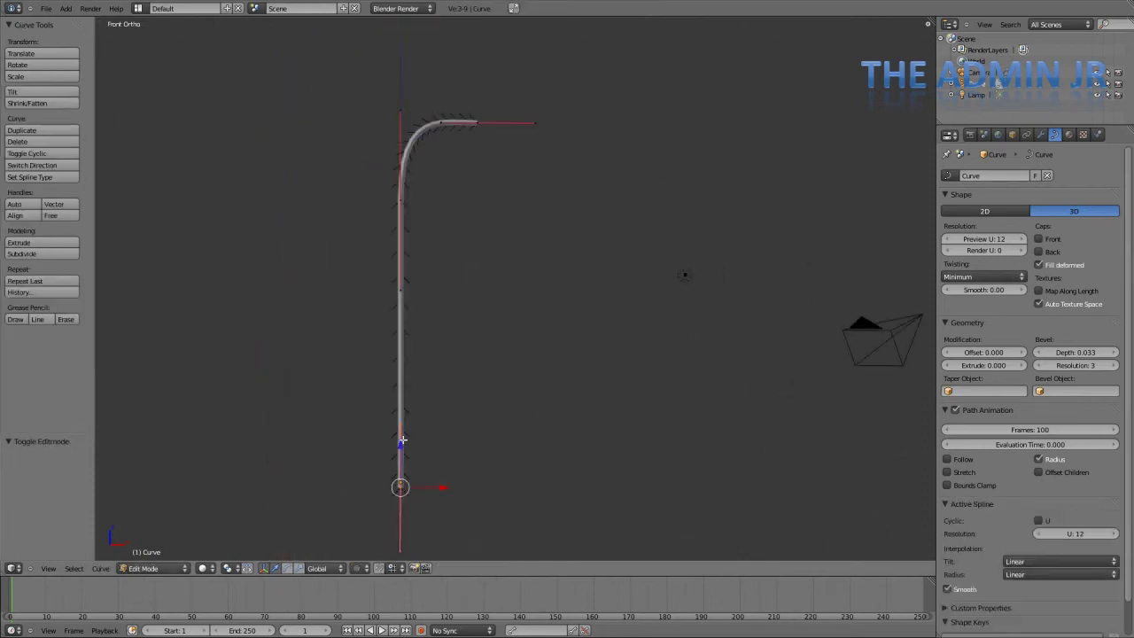
pyautogui.press('Tab')
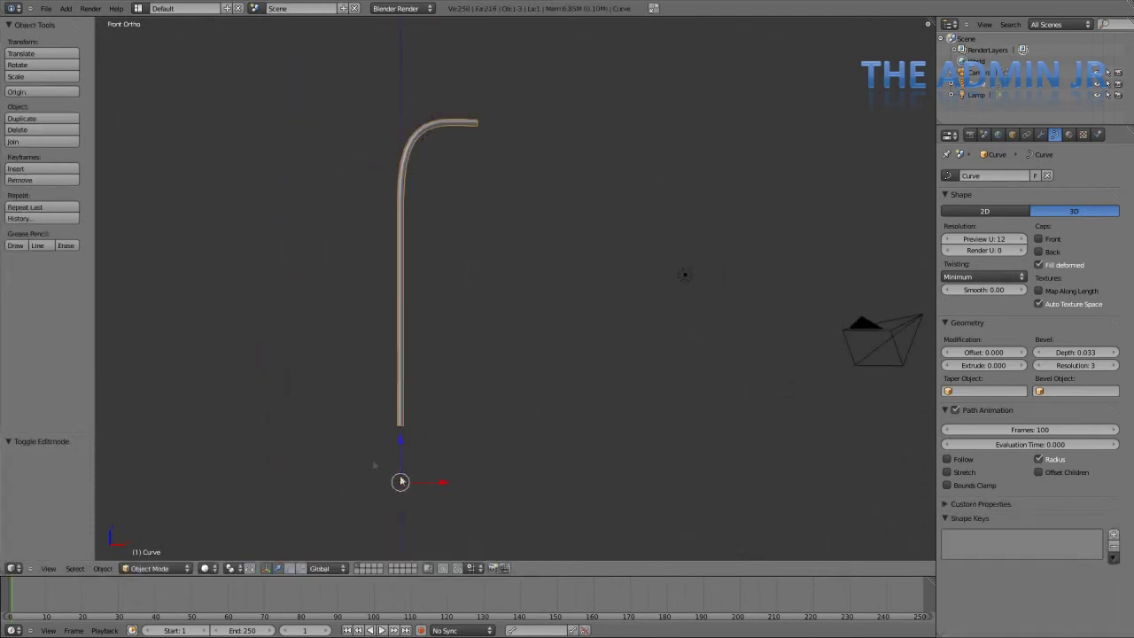
pyautogui.scroll(-4, 455, 407)
pyautogui.scroll(3, 459, 390)
pyautogui.scroll(-2, 459, 388)
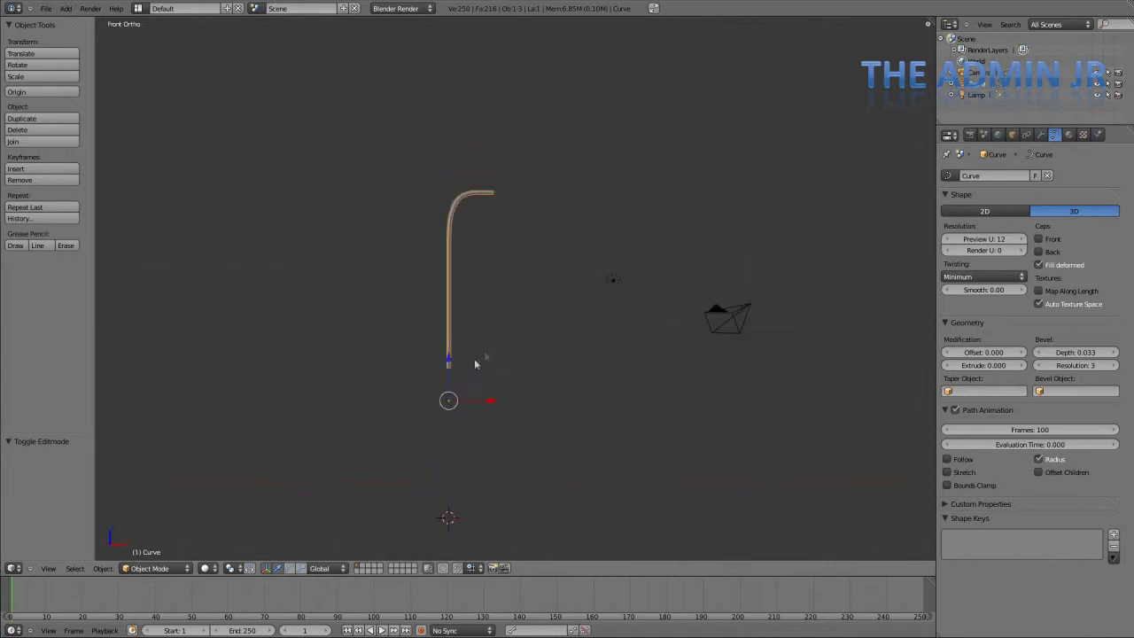
pyautogui.press('s')
pyautogui.click(565, 353)
pyautogui.moveTo(450, 363); pyautogui.dragTo(451, 461)
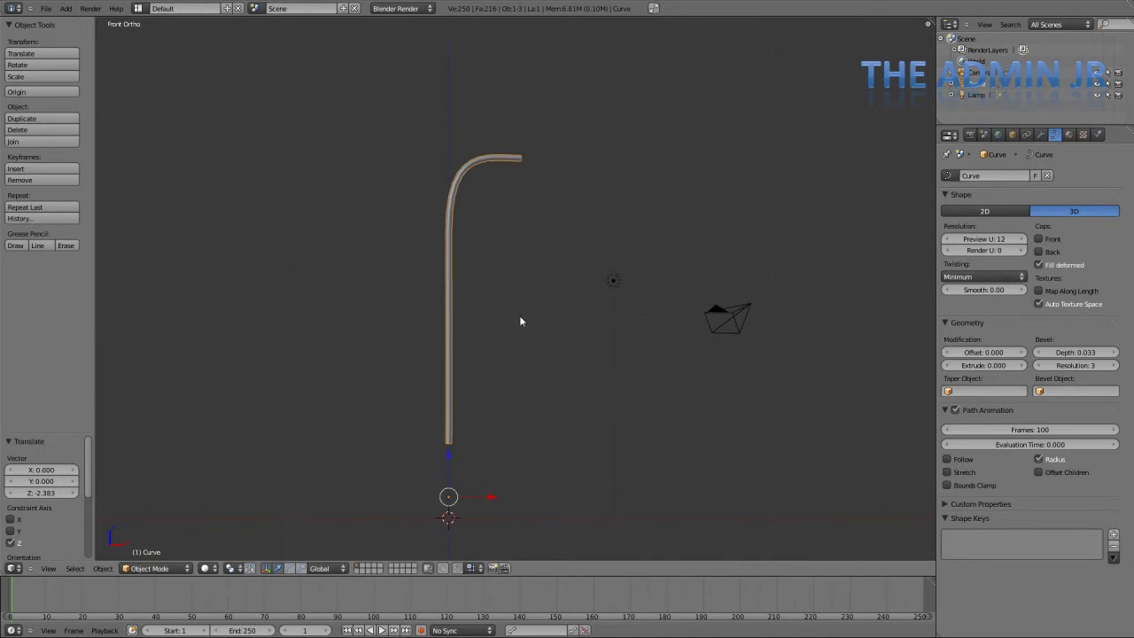
# Step: Convert the pole curve to a mesh and open it for mesh editing
pyautogui.hotkey('alt', 'c')
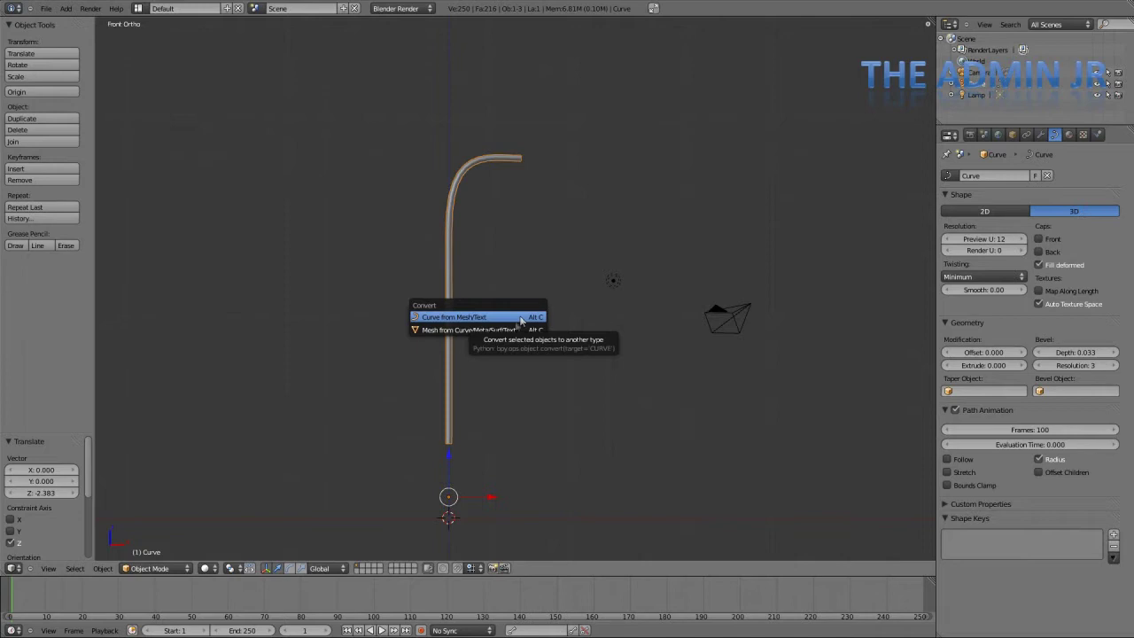
pyautogui.click(508, 330)
pyautogui.press('Tab')
# Step: Extrude the pole's bottom edge loop into a flared collar, scaling it by about 1.80, lowering it slightly, and scaling it by about 1.14
pyautogui.scroll(5, 538, 213)
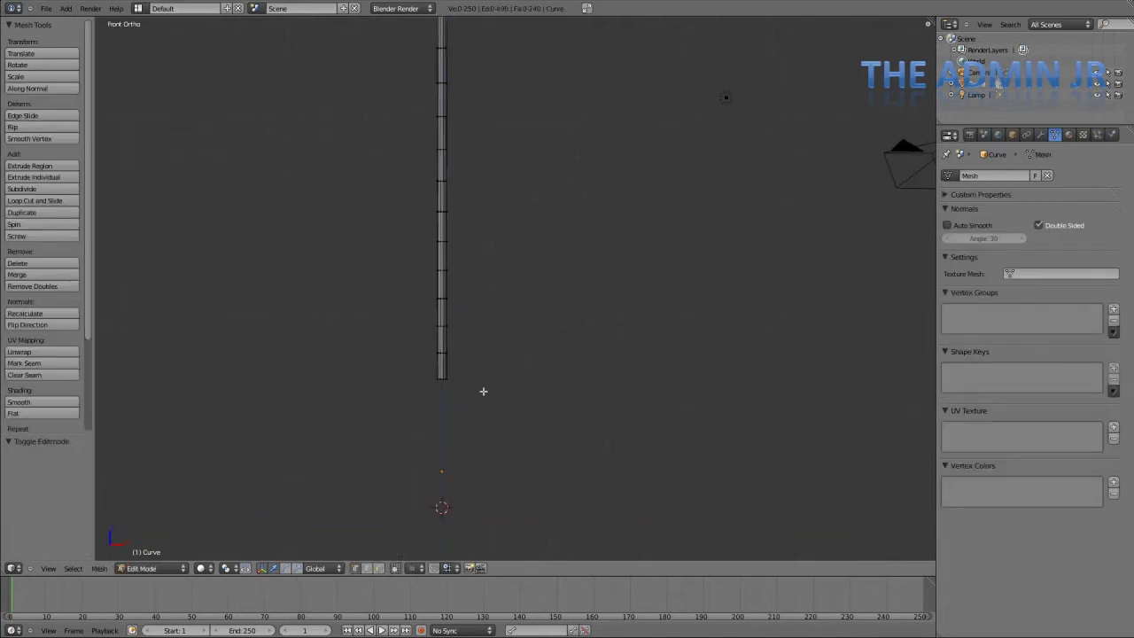
pyautogui.hotkey('alt', 'z')
pyautogui.press('z')
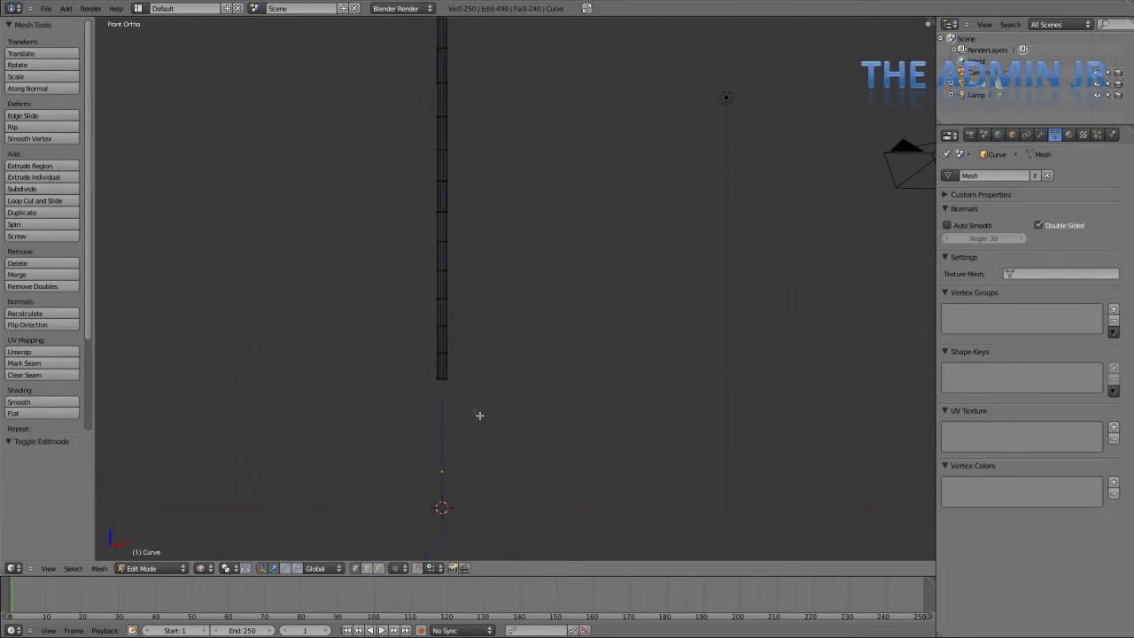
pyautogui.keyDown('shift'); pyautogui.moveTo(479, 404); pyautogui.dragTo(455, 265, button='middle'); pyautogui.keyUp('shift')
pyautogui.scroll(4, 483, 380)
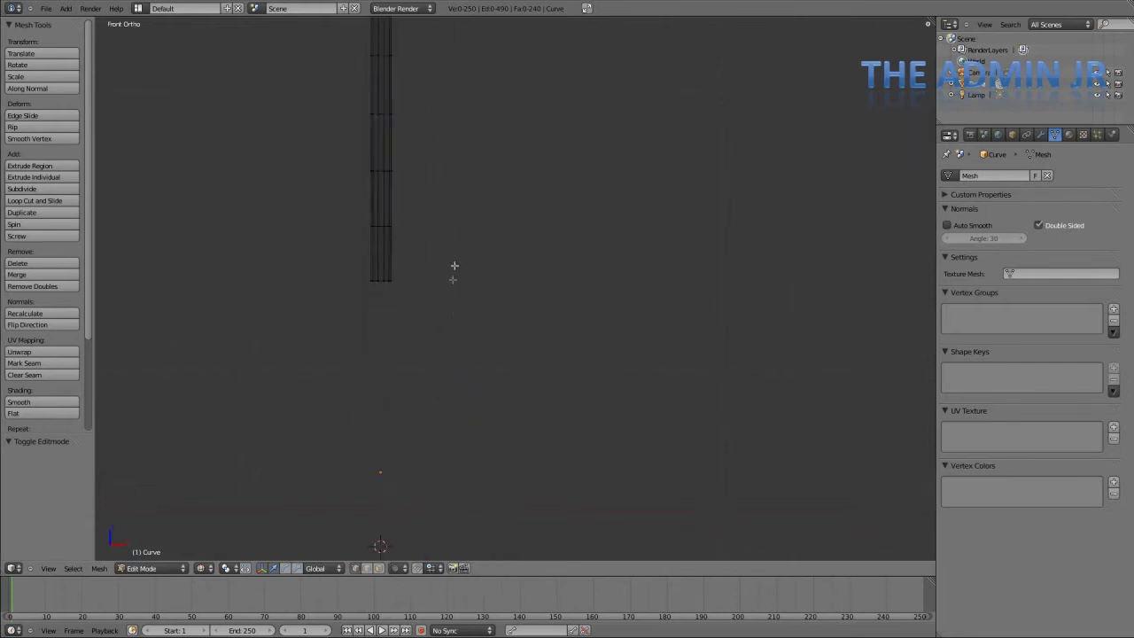
pyautogui.keyDown('alt'); pyautogui.rightClick(381, 282); pyautogui.keyUp('alt')
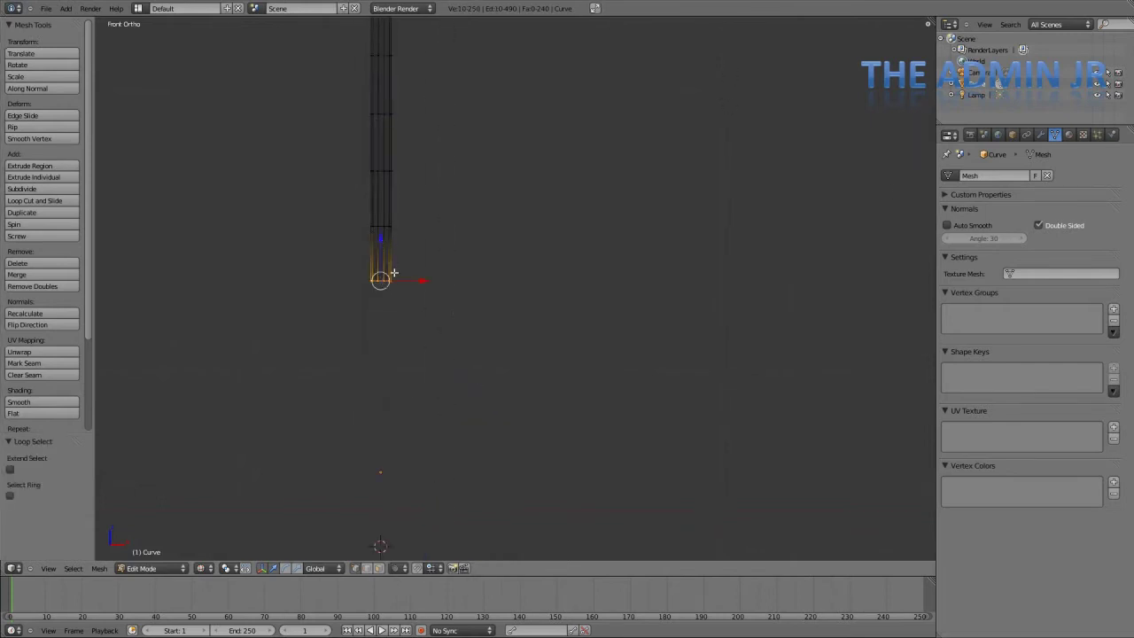
pyautogui.press('s')
pyautogui.click(449, 290)
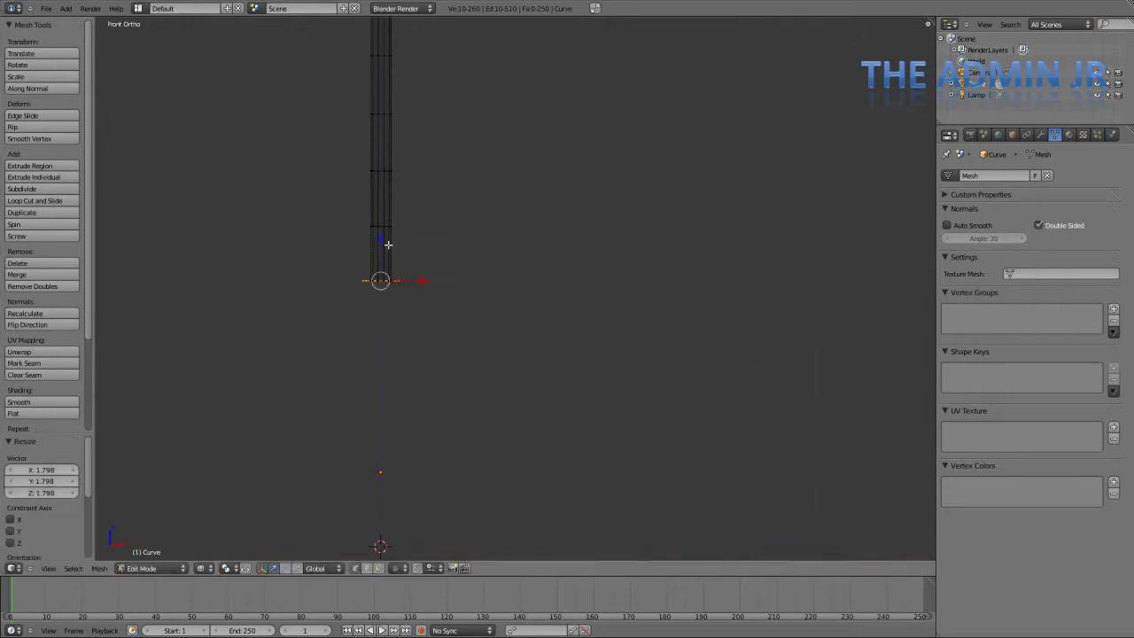
pyautogui.press('g')
pyautogui.press('z')
pyautogui.click(379, 259)
pyautogui.press('s')
pyautogui.click(405, 279)
# Step: Extrude the collar's lower loop down about 1.51 units along Z and lower it to the 3D cursor's level to form the base
pyautogui.press('e')
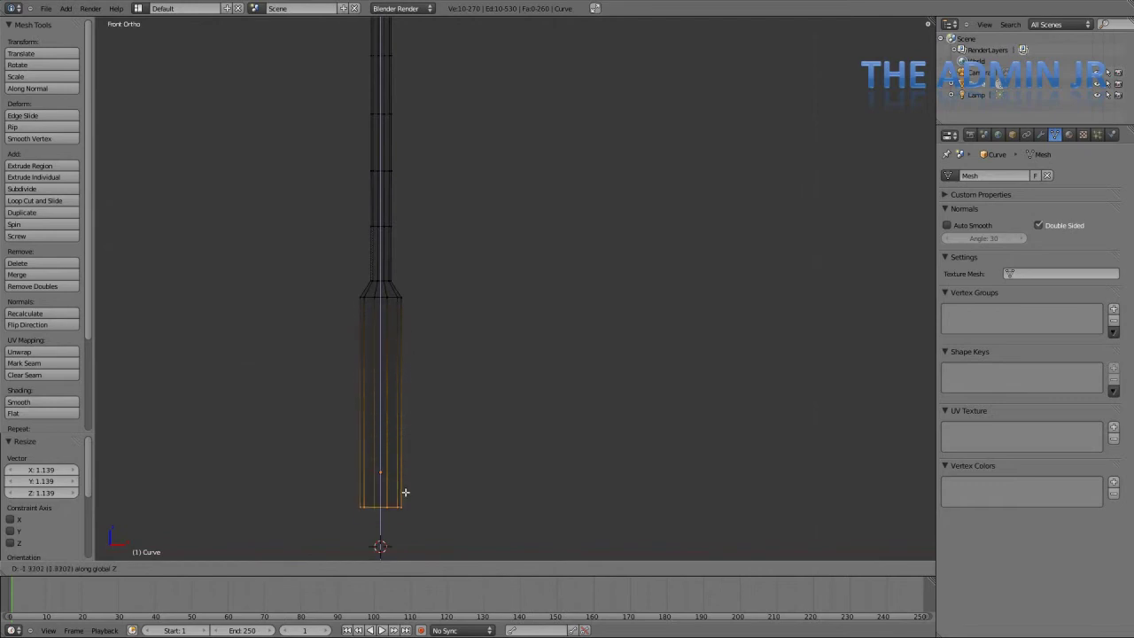
pyautogui.click(394, 491)
pyautogui.keyDown('shift'); pyautogui.moveTo(394, 491); pyautogui.dragTo(430, 377, button='middle'); pyautogui.keyUp('shift')
pyautogui.scroll(-2, 429, 376)
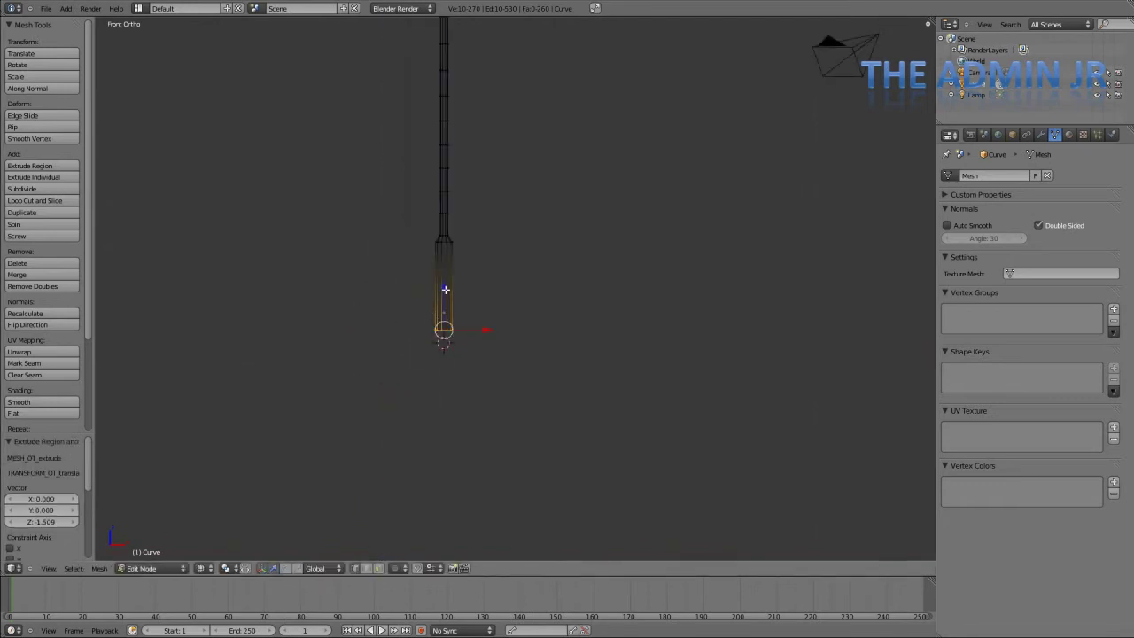
pyautogui.press('g')
pyautogui.press('z')
pyautogui.click(445, 306)
pyautogui.press('Tab')
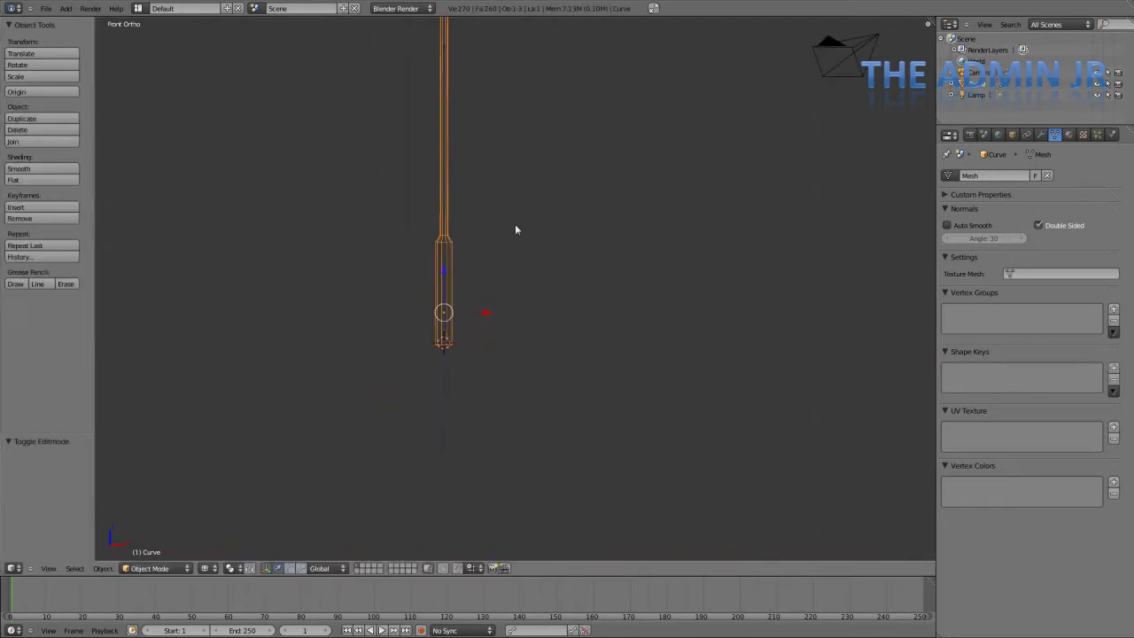
# Step: Select the open end loop of the upper arm and extend it outward about 1.08 units along the X axis
pyautogui.scroll(-3, 517, 231)
pyautogui.press('a')
pyautogui.keyDown('shift'); pyautogui.moveTo(534, 241); pyautogui.dragTo(491, 322, button='middle'); pyautogui.keyUp('shift')
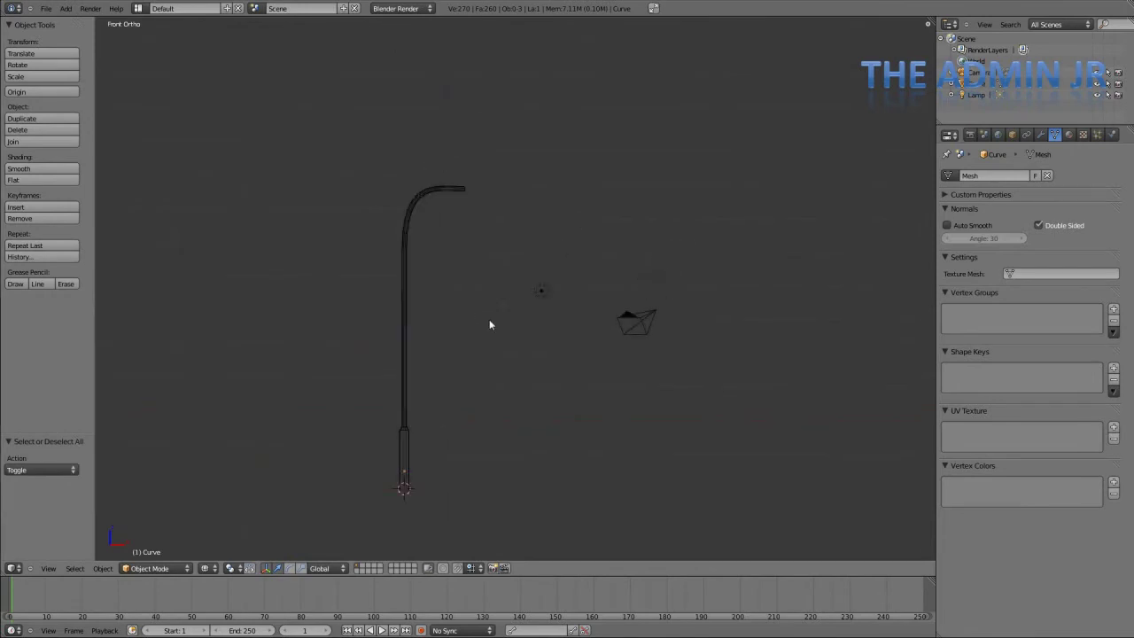
pyautogui.scroll(4, 469, 379)
pyautogui.scroll(5, 424, 294)
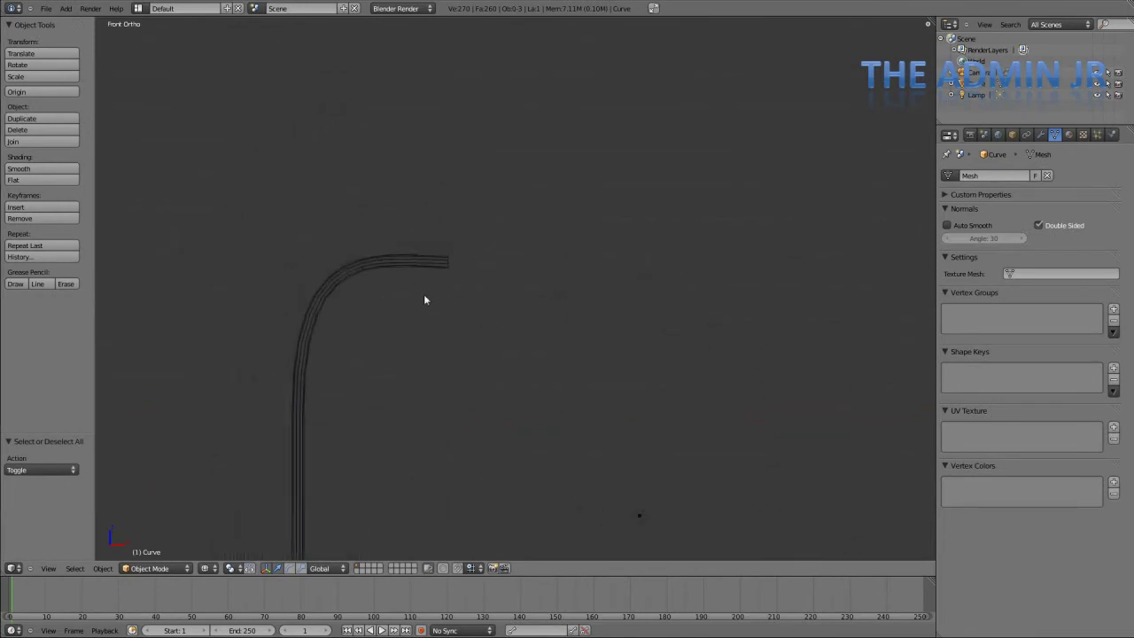
pyautogui.press('Tab')
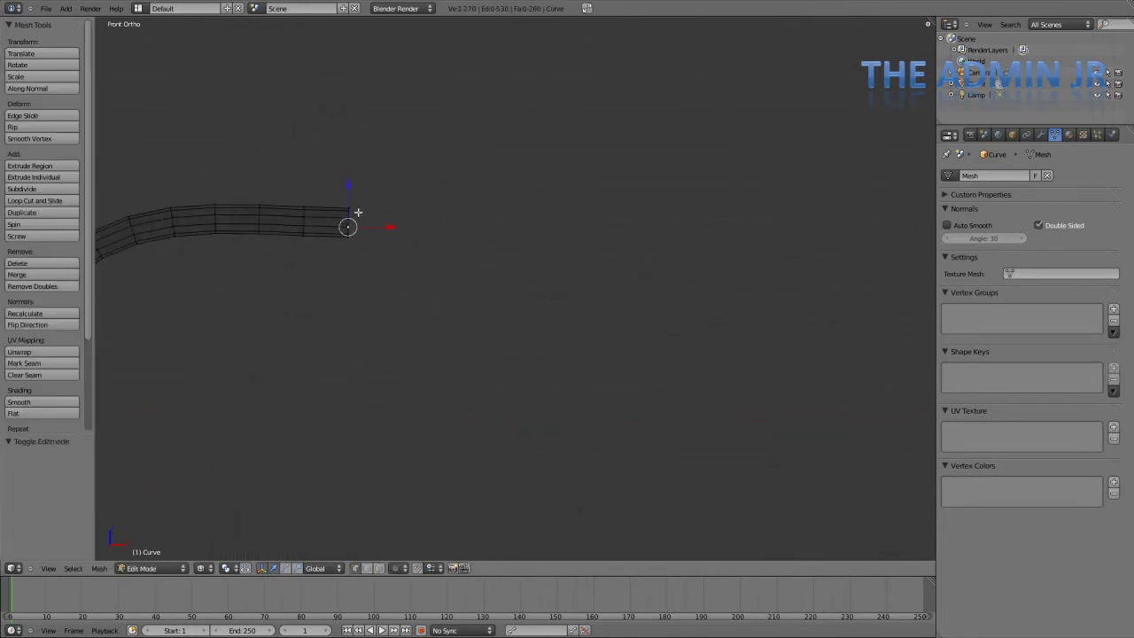
pyautogui.keyDown('alt'); pyautogui.rightClick(351, 217); pyautogui.keyUp('alt')
pyautogui.press('g')
pyautogui.press('x')
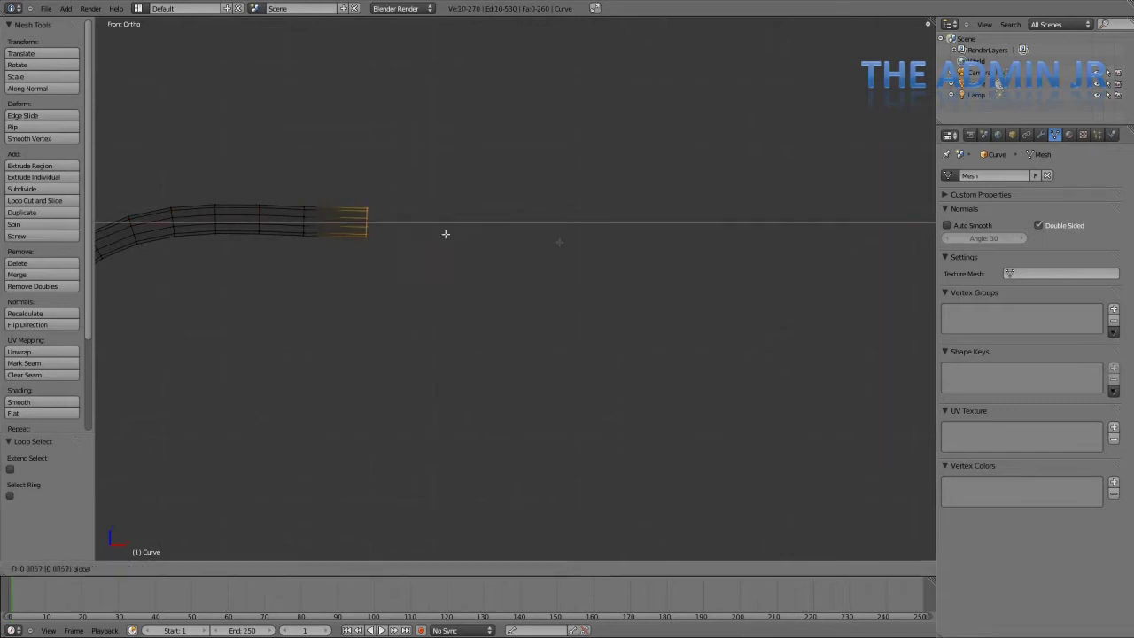
pyautogui.click(611, 245)
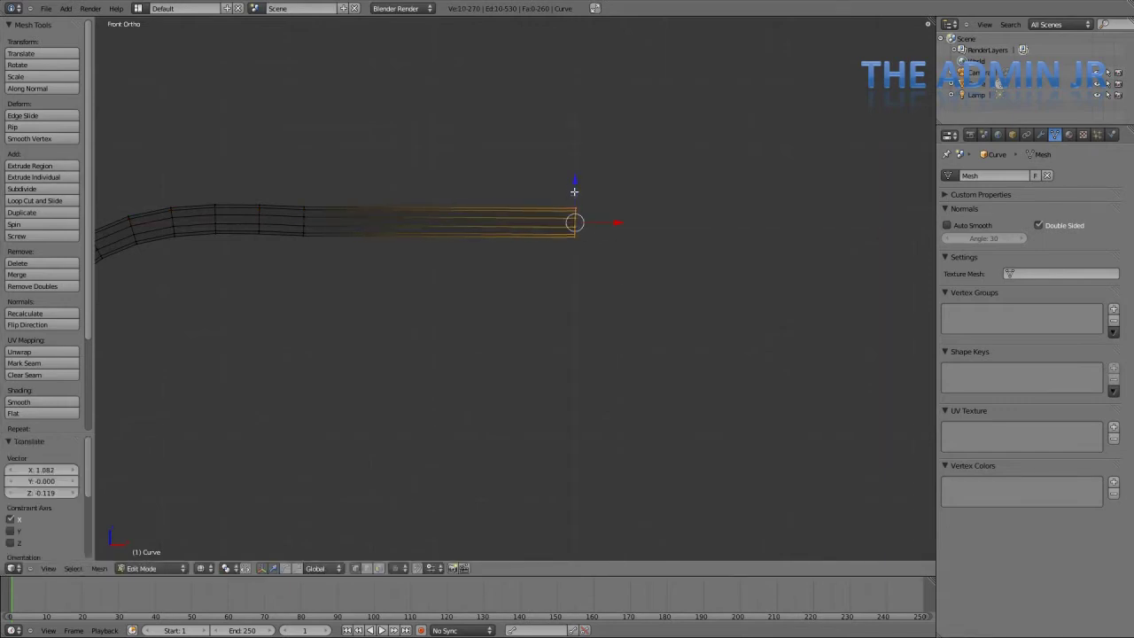
# Step: Lower the arm's end loop slightly along Z and pull it back about 0.24 units along X
pyautogui.moveTo(574, 191); pyautogui.dragTo(575, 200)
pyautogui.press('Tab')
pyautogui.press('Tab')
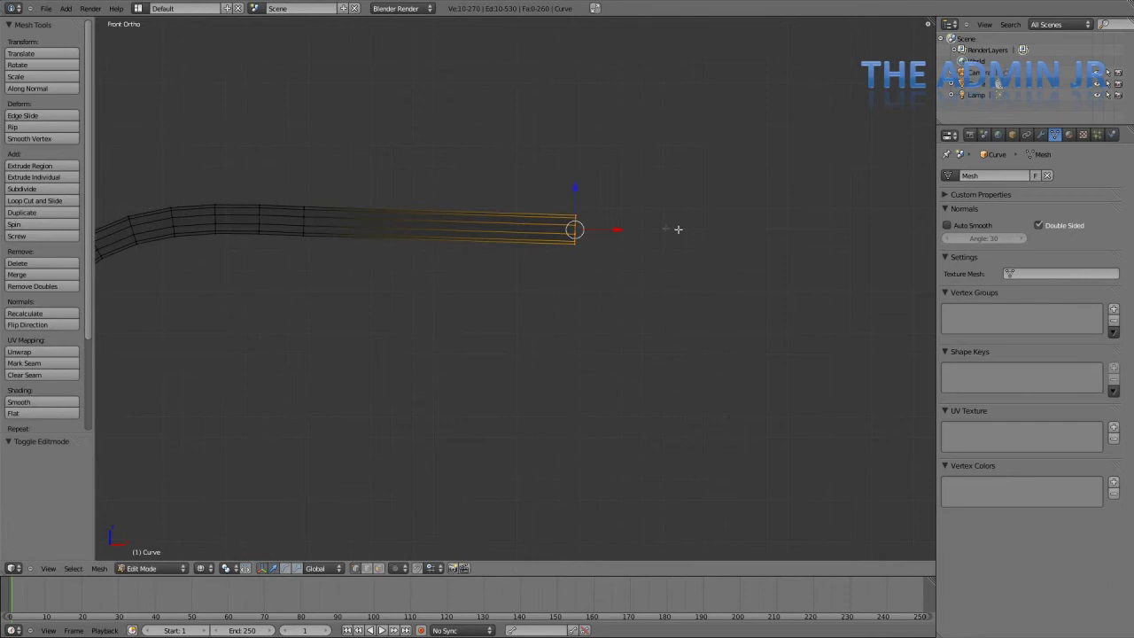
pyautogui.press('g')
pyautogui.press('x')
pyautogui.click(553, 235)
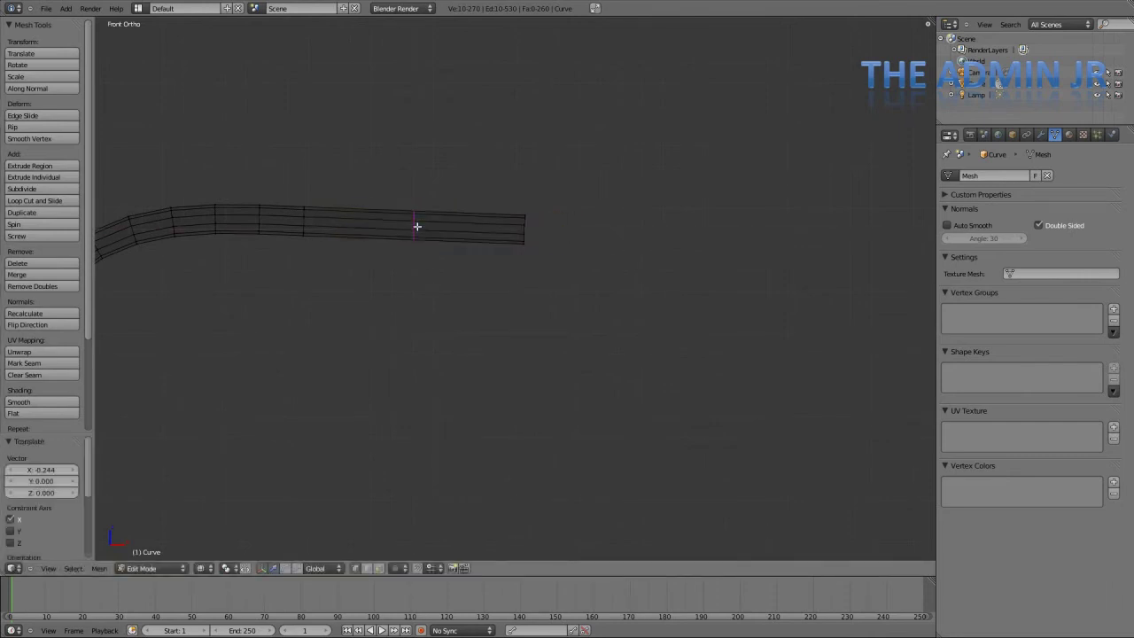
# Step: Cut two edge loops into the extended arm segment, one slid toward the bend and one close to the tip
pyautogui.click(417, 226)
pyautogui.click(381, 224)
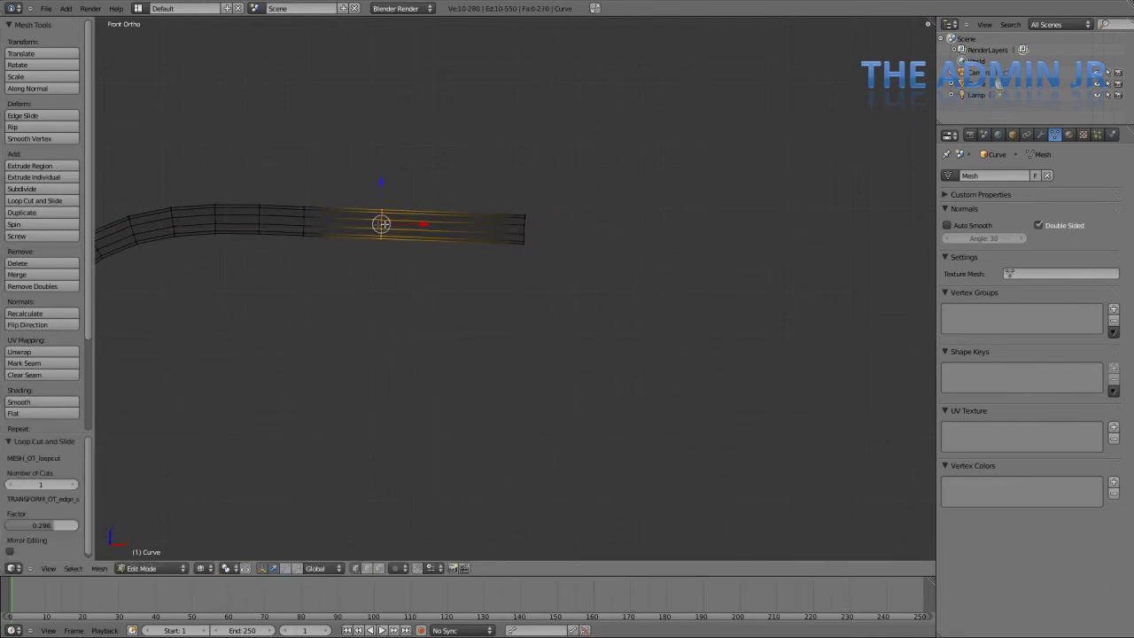
pyautogui.moveTo(426, 224); pyautogui.dragTo(409, 224)
pyautogui.hotkey('ctrl', 'r')
pyautogui.click(476, 227)
pyautogui.click(534, 230)
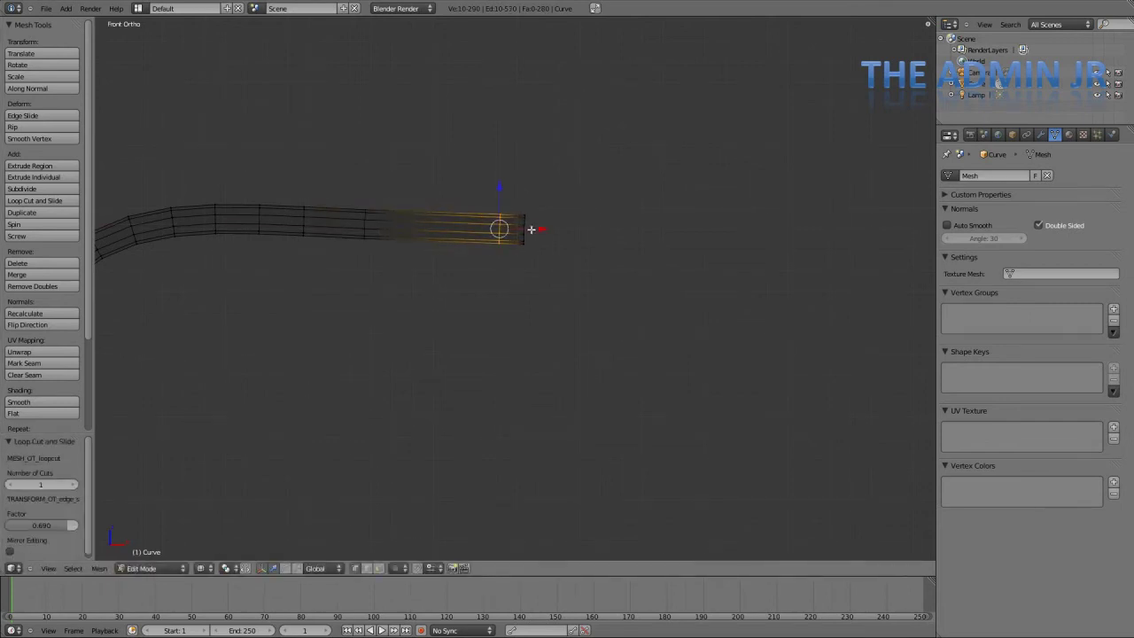
# Step: Shrink the arm's end loop to about 0.50 and move it slightly inward along X to taper the tip
pyautogui.keyDown('alt'); pyautogui.rightClick(526, 227); pyautogui.keyUp('alt')
pyautogui.press('s')
pyautogui.click(588, 261)
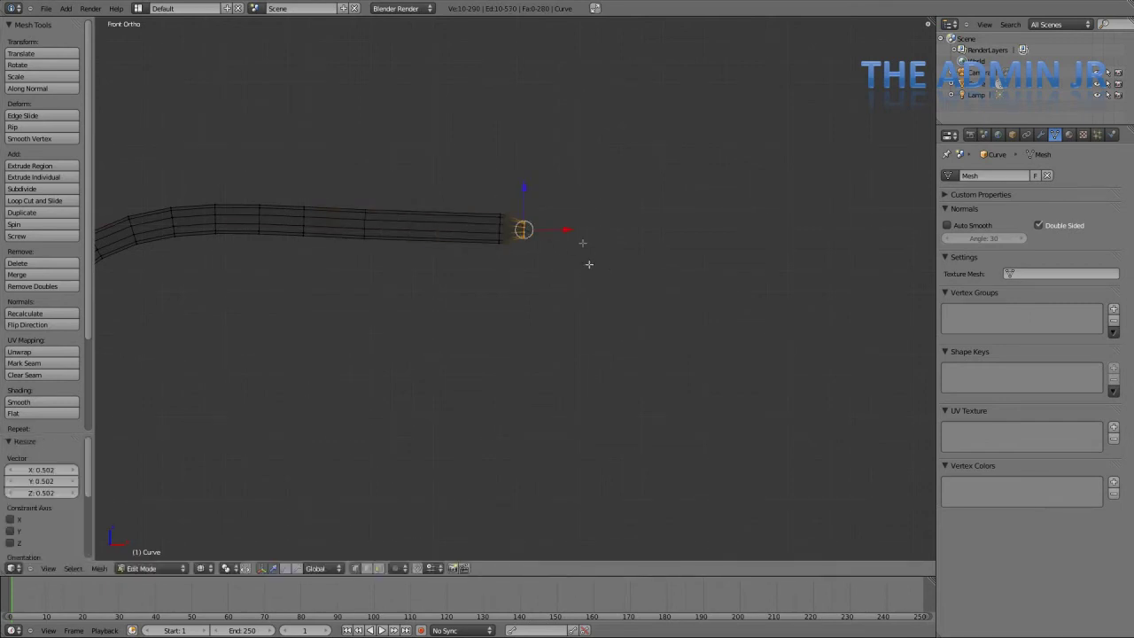
pyautogui.press('g')
pyautogui.press('x')
pyautogui.click(551, 234)
pyautogui.press('Tab')
pyautogui.press('Tab')
# Step: Select the arm's end section from the inner cut loop to the tip and scale it about 1.42 times along Z
pyautogui.keyDown('alt'); pyautogui.keyDown('shift'); pyautogui.rightClick(365, 225); pyautogui.keyUp('shift'); pyautogui.keyUp('alt')
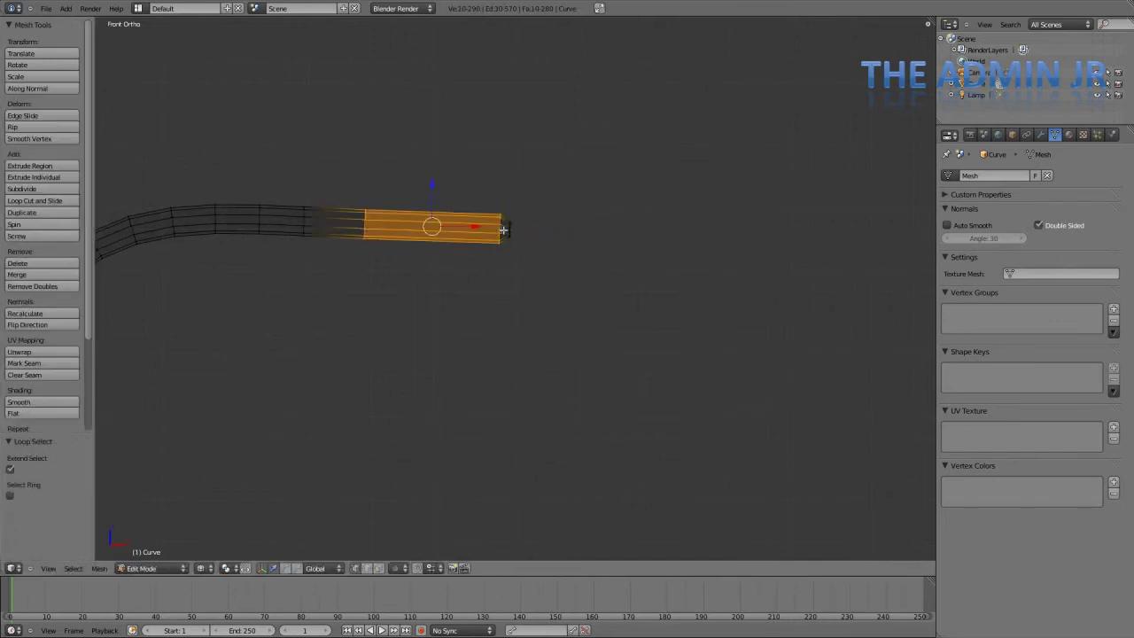
pyautogui.scroll(-5, 481, 243)
pyautogui.moveTo(481, 243); pyautogui.dragTo(492, 376, button='middle')
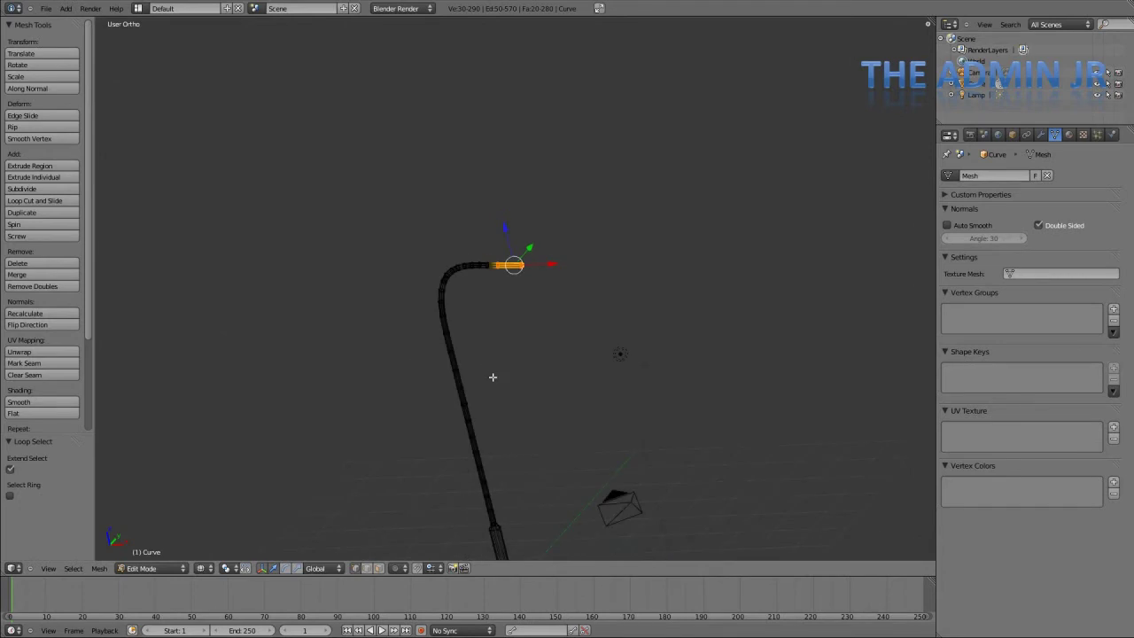
pyautogui.press('KP_1')
pyautogui.scroll(9, 501, 342)
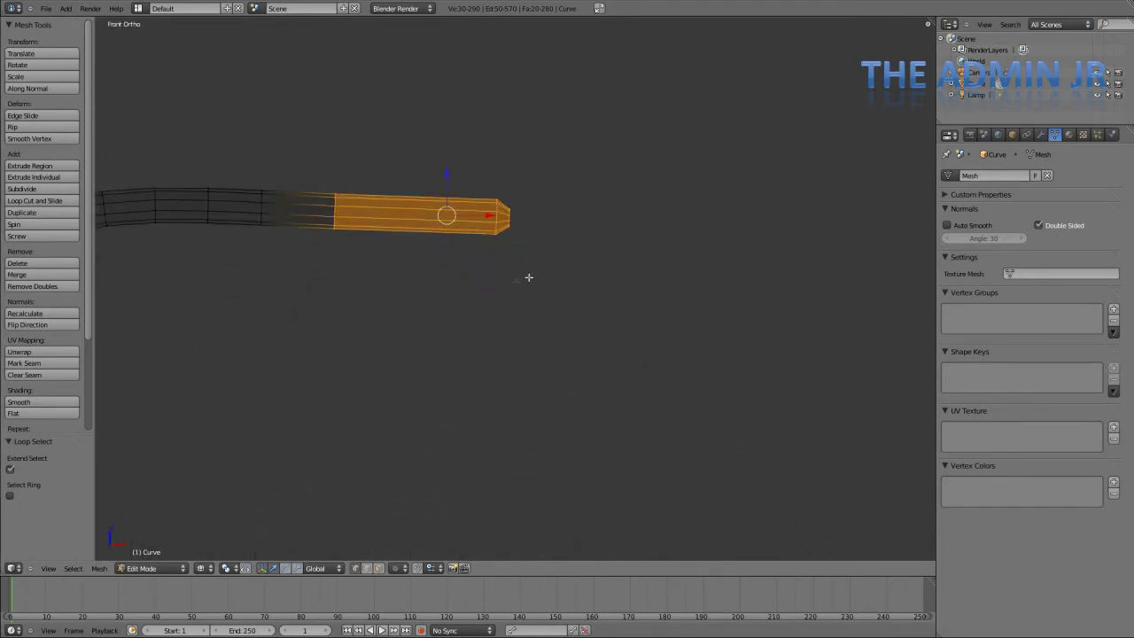
pyautogui.press('s')
pyautogui.press('z')
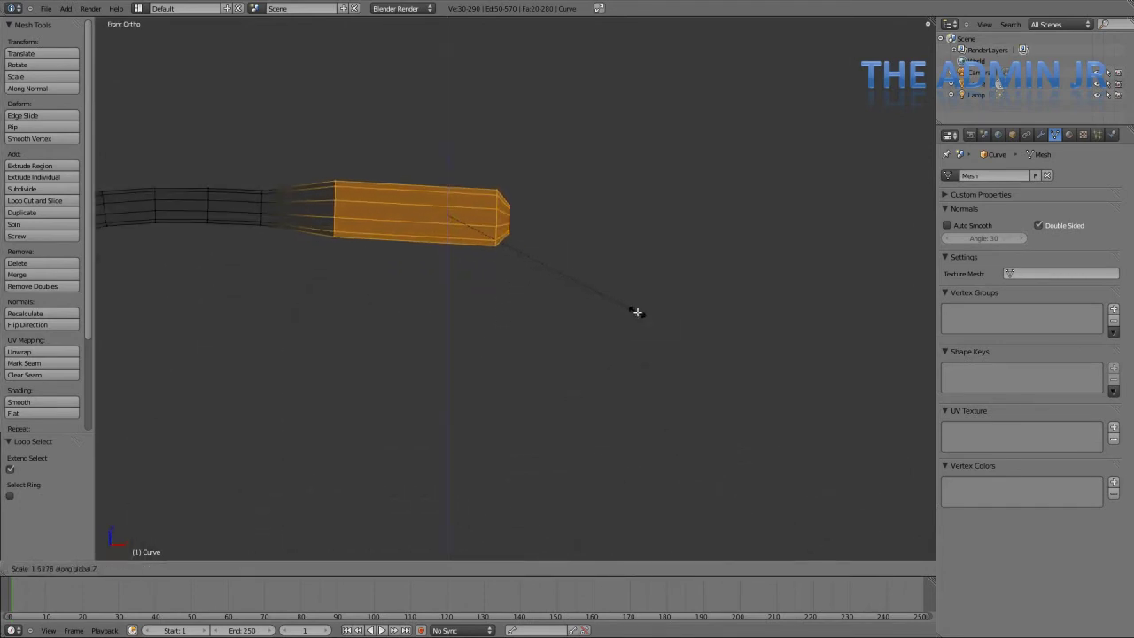
pyautogui.click(600, 251)
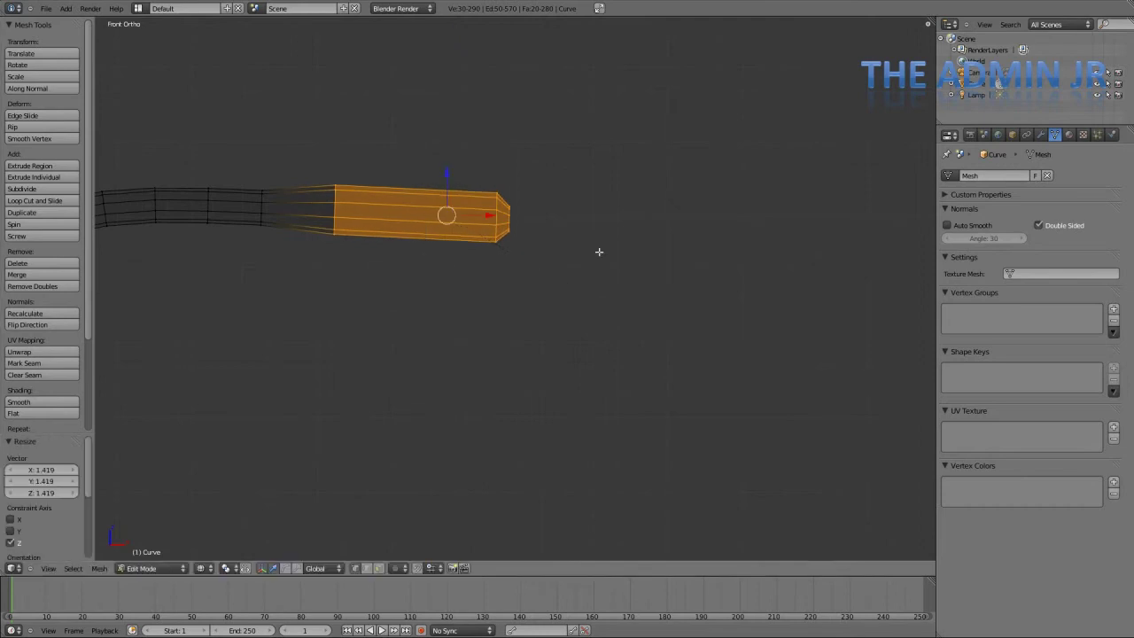
pyautogui.moveTo(600, 250); pyautogui.dragTo(439, 240, button='middle')
pyautogui.press('s')
pyautogui.press('y')
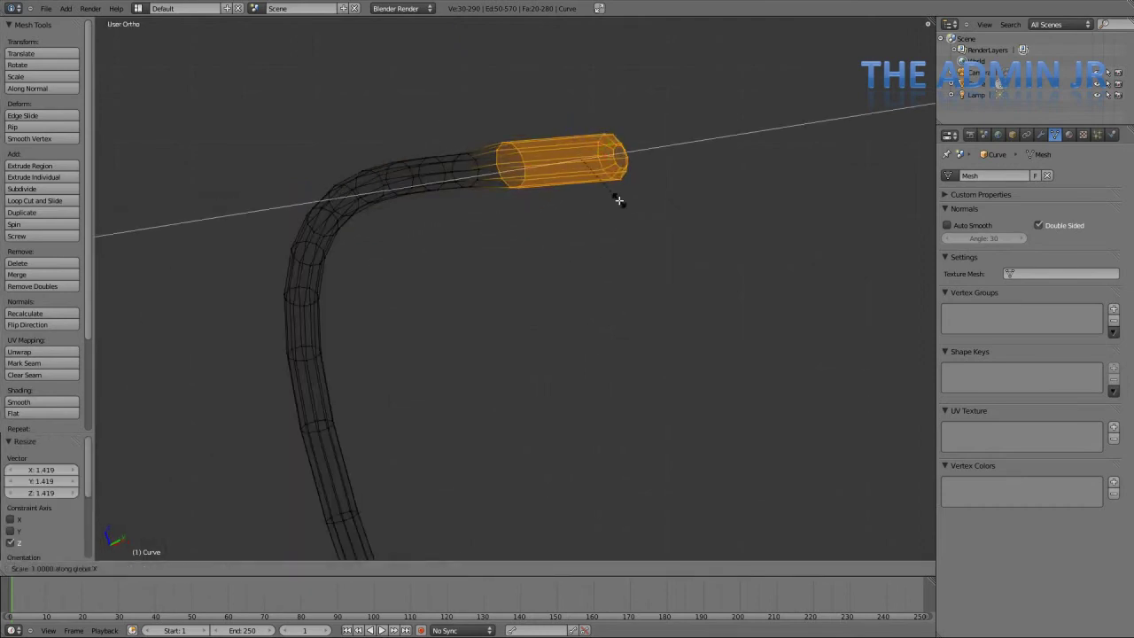
pyautogui.rightClick(654, 203)
# Step: Widen the selected arm end section about 2.21 times along the Y axis
pyautogui.moveTo(656, 203); pyautogui.dragTo(682, 263, button='middle')
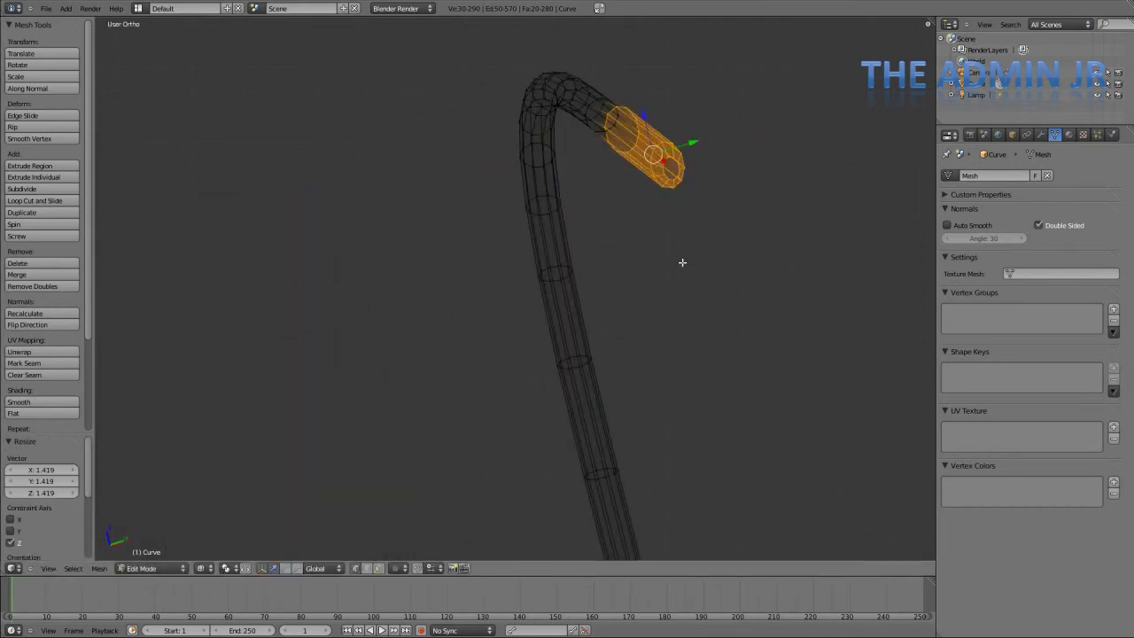
pyautogui.press('s')
pyautogui.press('y')
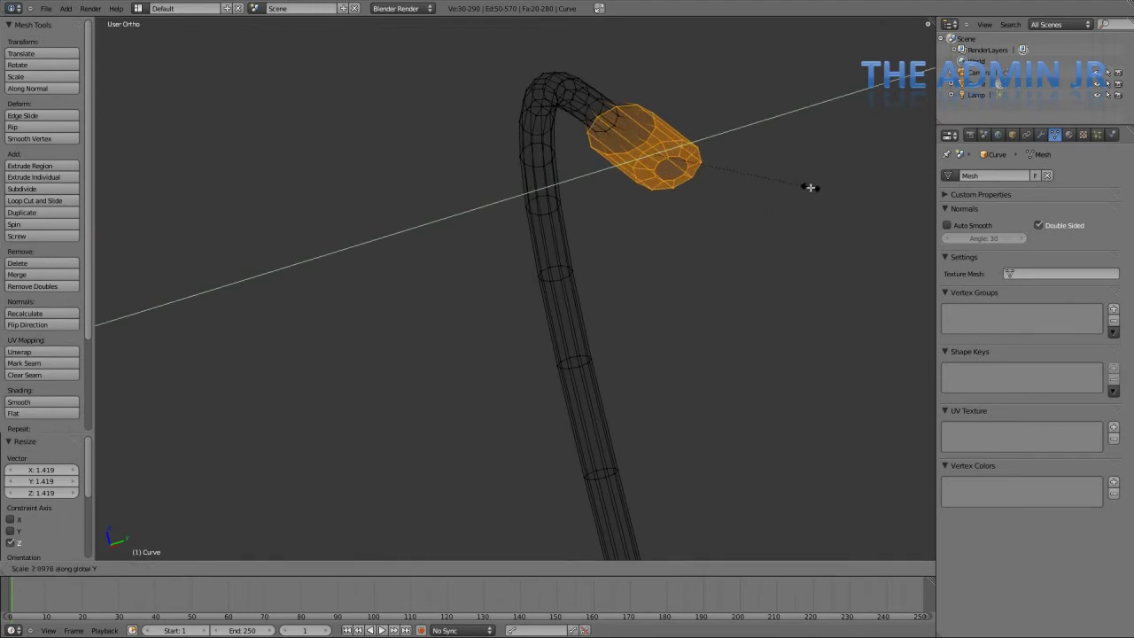
pyautogui.click(819, 184)
# Step: Flatten the arm end section slightly along Z, leave mesh editing and switch back to solid shading
pyautogui.press('s')
pyautogui.press('z')
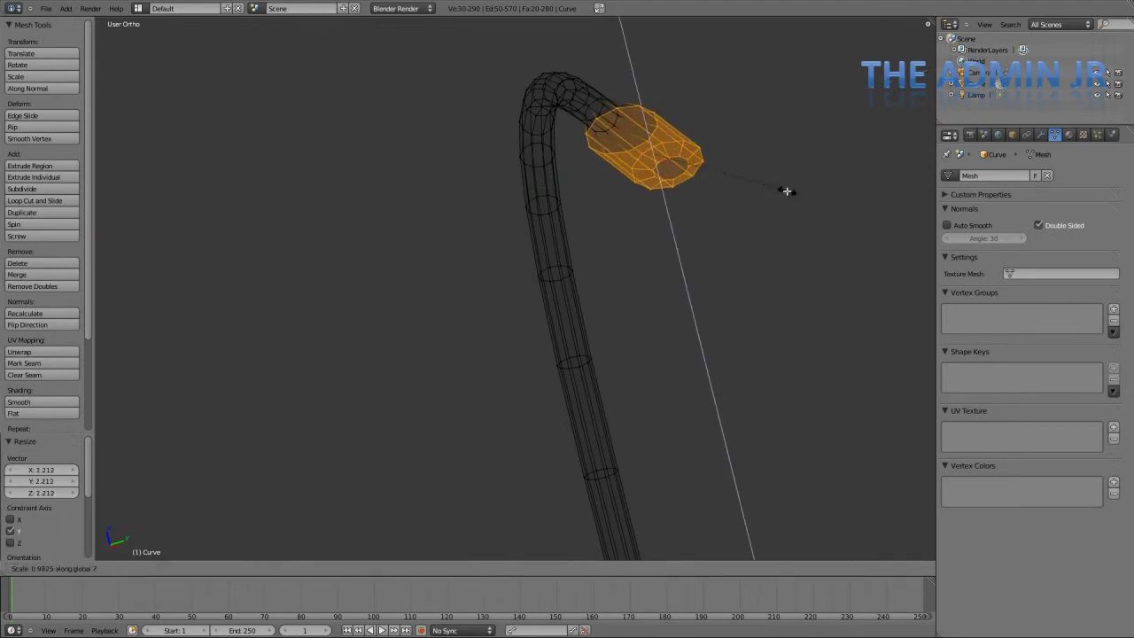
pyautogui.click(788, 190)
pyautogui.press('Tab')
pyautogui.press('z')
pyautogui.moveTo(572, 270)
pyautogui.mouseDown(button='middle')
pyautogui.moveTo(597, 273)
pyautogui.moveTo(526, 412)
pyautogui.moveTo(582, 298)
pyautogui.moveTo(629, 344)
pyautogui.mouseUp(button='middle')
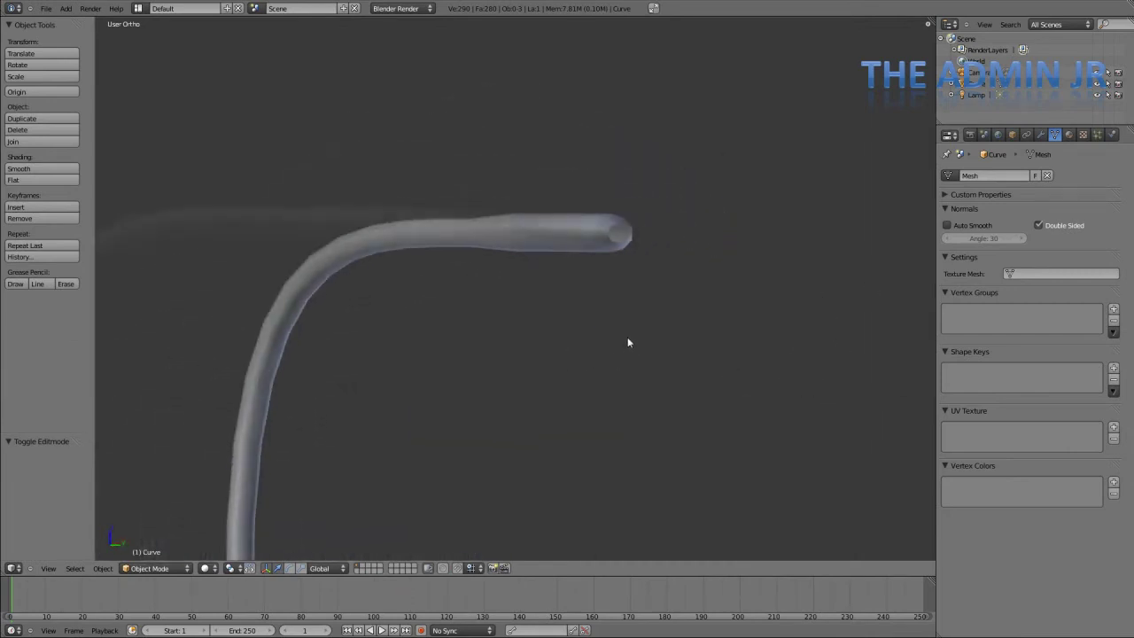
# Step: Scale the lamp head section about 1.195 times along Z, lower it about 0.026 along Z and leave mesh editing
pyautogui.press('KP_1')
pyautogui.press('Tab')
pyautogui.scroll(2, 446, 260)
pyautogui.keyDown('shift'); pyautogui.moveTo(425, 266); pyautogui.dragTo(520, 396, button='middle'); pyautogui.keyUp('shift')
pyautogui.press('s')
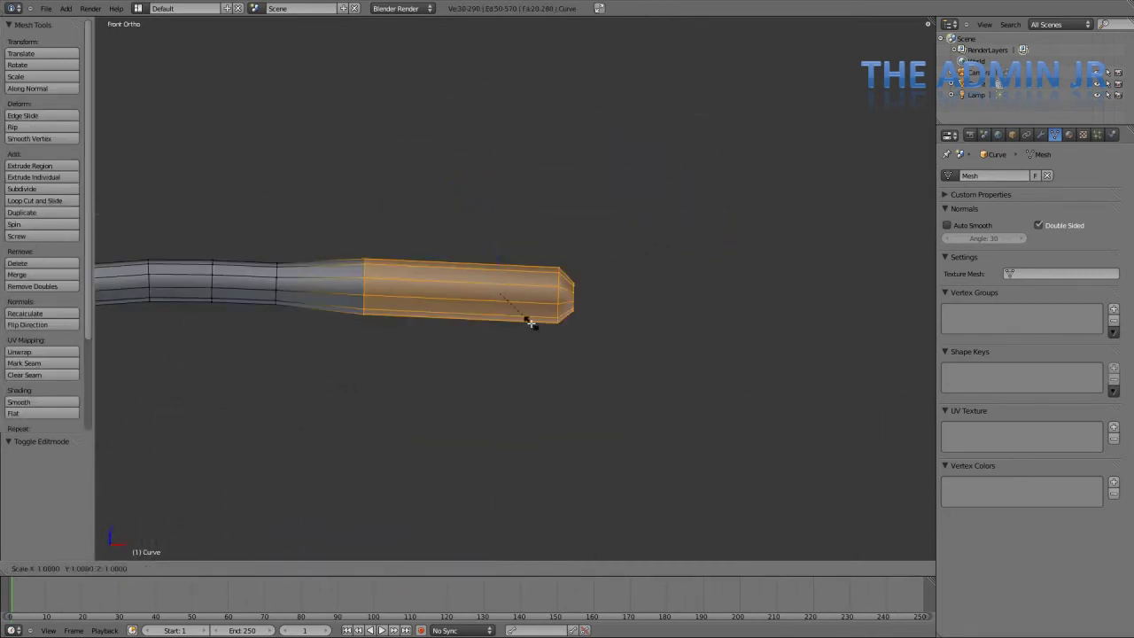
pyautogui.press('z')
pyautogui.click(499, 260)
pyautogui.press('g')
pyautogui.press('z')
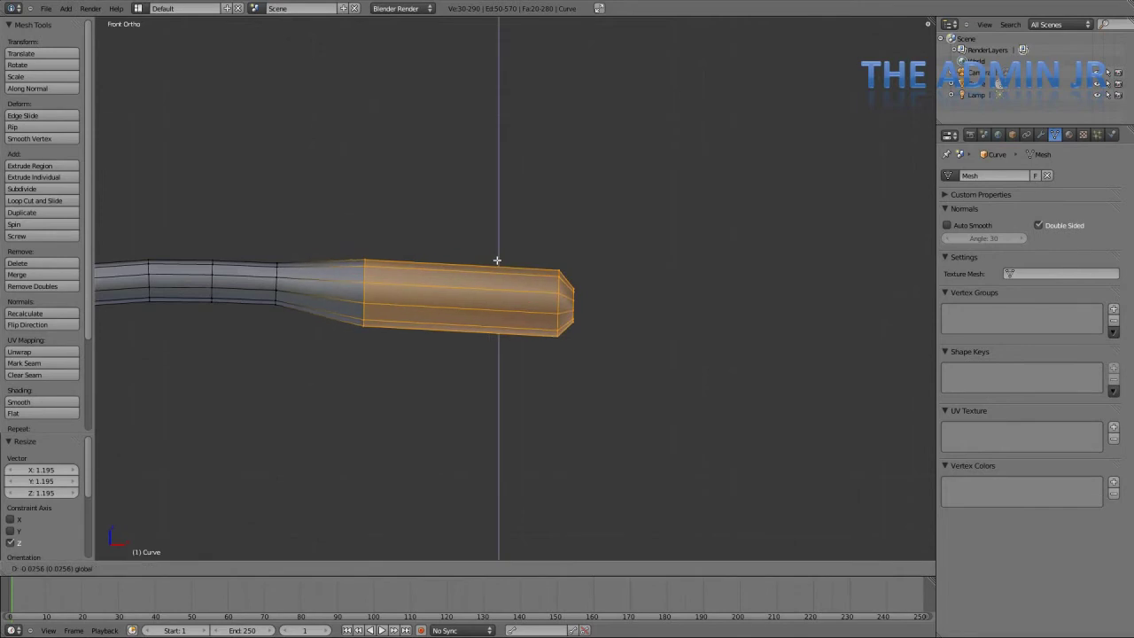
pyautogui.click(497, 259)
pyautogui.press('Tab')
pyautogui.moveTo(511, 346); pyautogui.dragTo(538, 340, button='middle')
pyautogui.scroll(10, 559, 302)
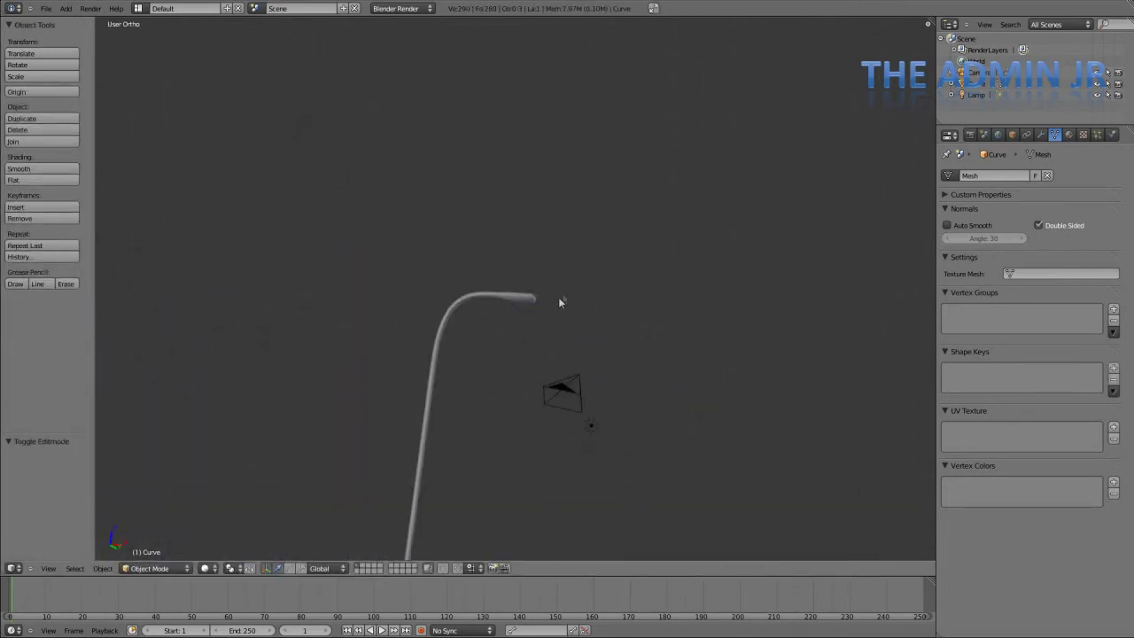
# Step: Fill the first quad face across the open tip of the lamp head from four of its rim vertices
pyautogui.press('Tab')
pyautogui.press('KP_Decimal')
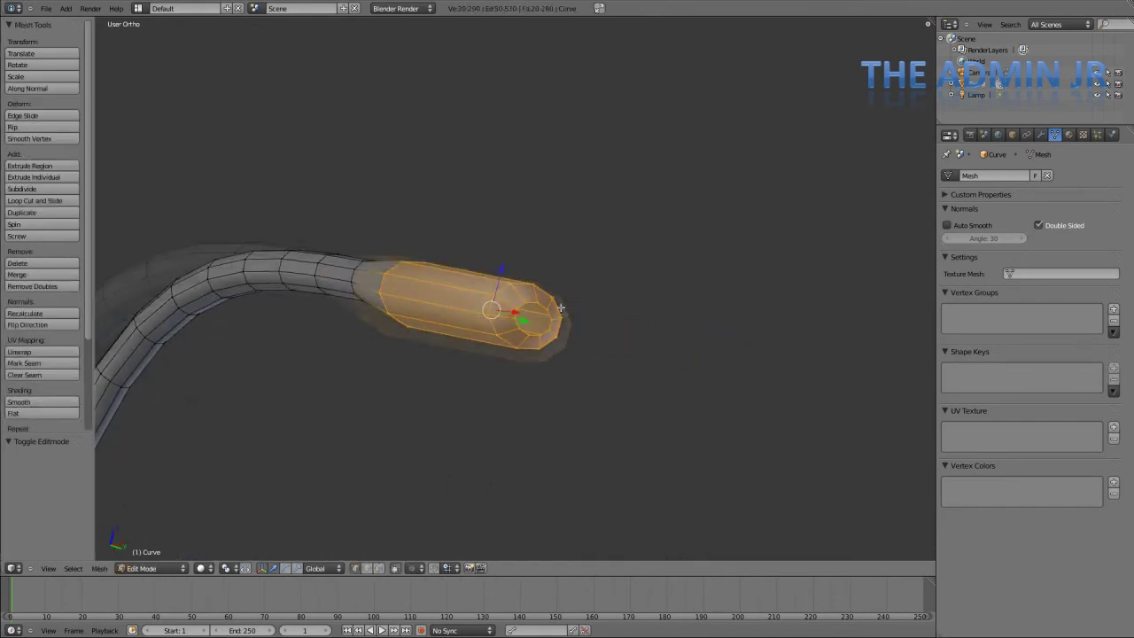
pyautogui.press('a')
pyautogui.rightClick(530, 351)
pyautogui.keyDown('shift'); pyautogui.rightClick(543, 338); pyautogui.keyUp('shift')
pyautogui.keyDown('shift'); pyautogui.rightClick(515, 377); pyautogui.keyUp('shift')
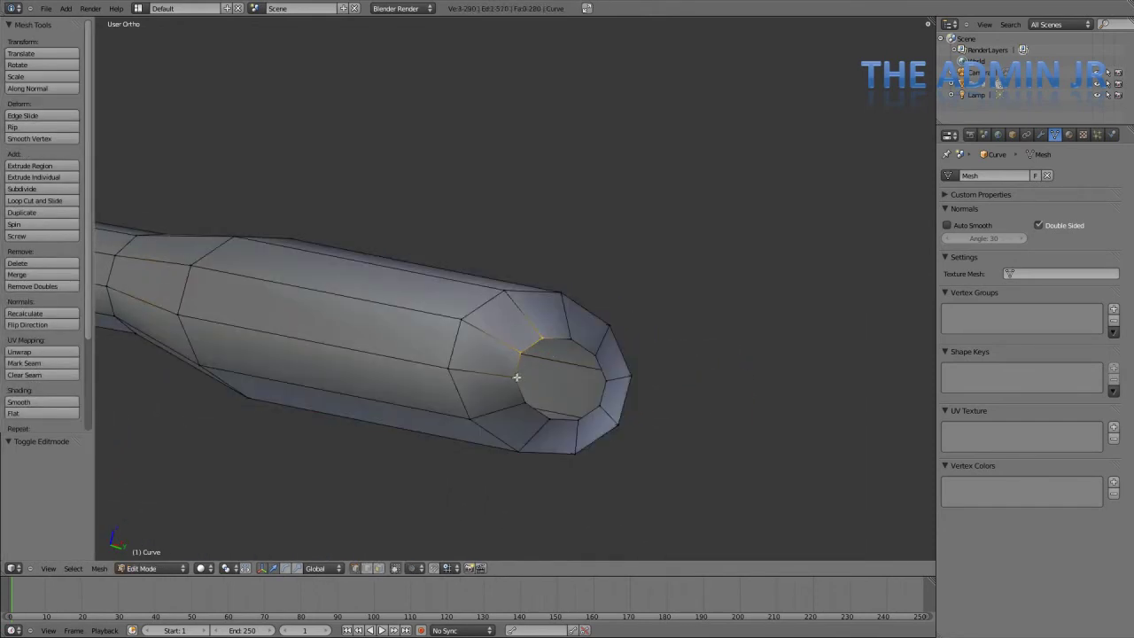
pyautogui.press('z')
pyautogui.keyDown('shift'); pyautogui.rightClick(525, 404); pyautogui.keyUp('shift')
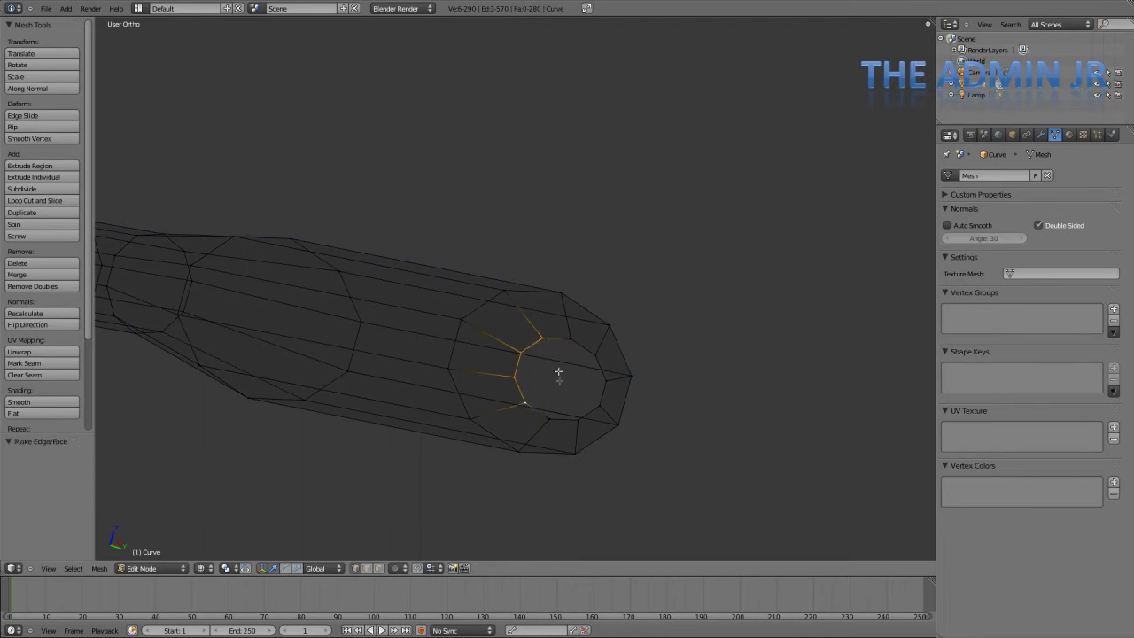
pyautogui.moveTo(559, 372); pyautogui.dragTo(523, 385, button='middle')
pyautogui.keyDown('shift'); pyautogui.rightClick(588, 382); pyautogui.keyUp('shift')
pyautogui.keyDown('shift'); pyautogui.rightClick(618, 397); pyautogui.keyUp('shift')
pyautogui.keyDown('shift'); pyautogui.rightClick(655, 326); pyautogui.keyUp('shift')
pyautogui.press('f')
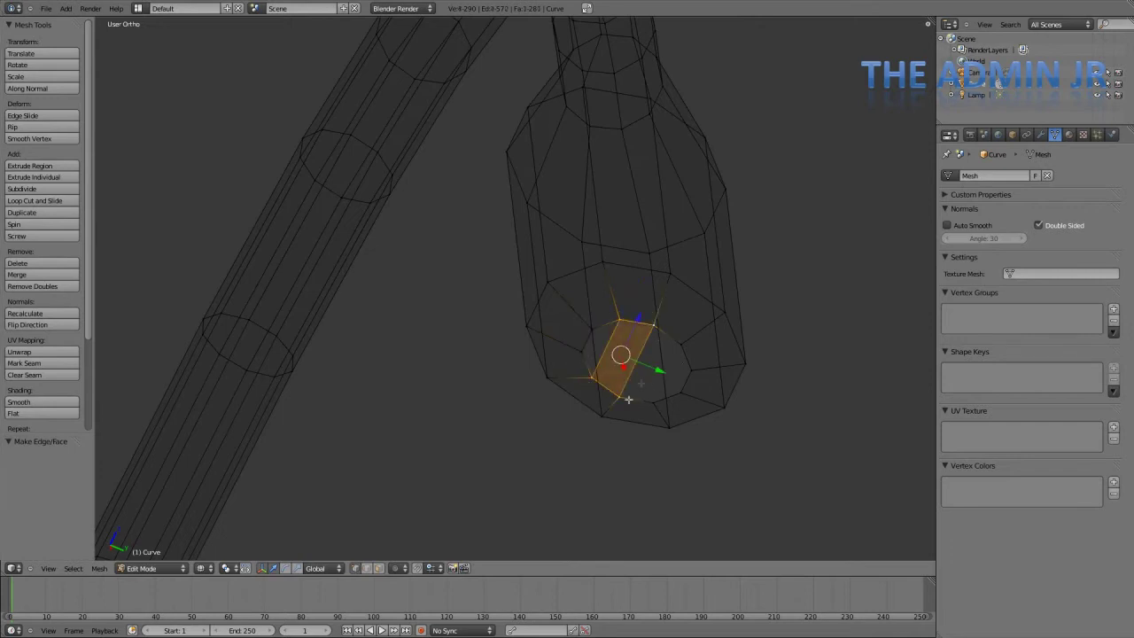
# Step: Fill the middle quad of the tip opening and the end quad on its far side from their rim vertices
pyautogui.rightClick(630, 401)
pyautogui.keyDown('shift'); pyautogui.rightClick(653, 404); pyautogui.keyUp('shift')
pyautogui.keyDown('shift'); pyautogui.rightClick(680, 344); pyautogui.keyUp('shift')
pyautogui.keyDown('shift'); pyautogui.rightClick(655, 326); pyautogui.keyUp('shift')
pyautogui.press('f')
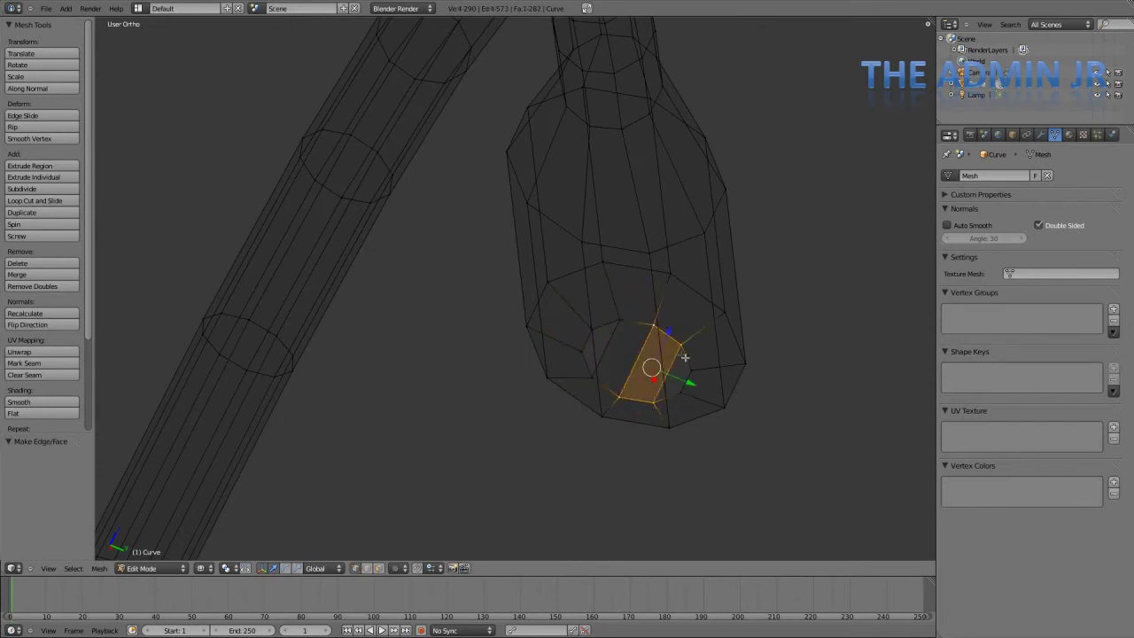
pyautogui.rightClick(681, 346)
pyautogui.keyDown('shift'); pyautogui.rightClick(657, 404); pyautogui.keyUp('shift')
pyautogui.keyDown('shift'); pyautogui.rightClick(680, 395); pyautogui.keyUp('shift')
pyautogui.keyDown('shift'); pyautogui.rightClick(691, 371); pyautogui.keyUp('shift')
pyautogui.press('f')
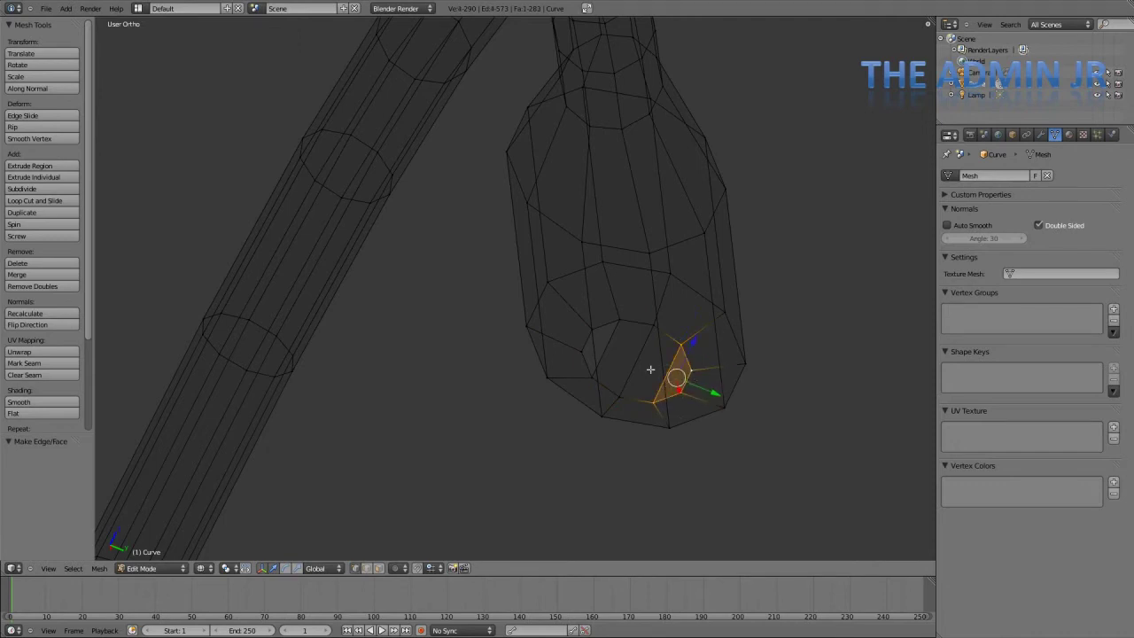
# Step: Fill the remaining end quad of the tip opening, leave mesh editing and switch back to solid shading
pyautogui.rightClick(594, 378)
pyautogui.keyDown('shift'); pyautogui.rightClick(581, 353); pyautogui.keyUp('shift')
pyautogui.keyDown('shift'); pyautogui.rightClick(592, 330); pyautogui.keyUp('shift')
pyautogui.keyDown('shift'); pyautogui.rightClick(619, 320); pyautogui.keyUp('shift')
pyautogui.press('f')
pyautogui.press('Tab')
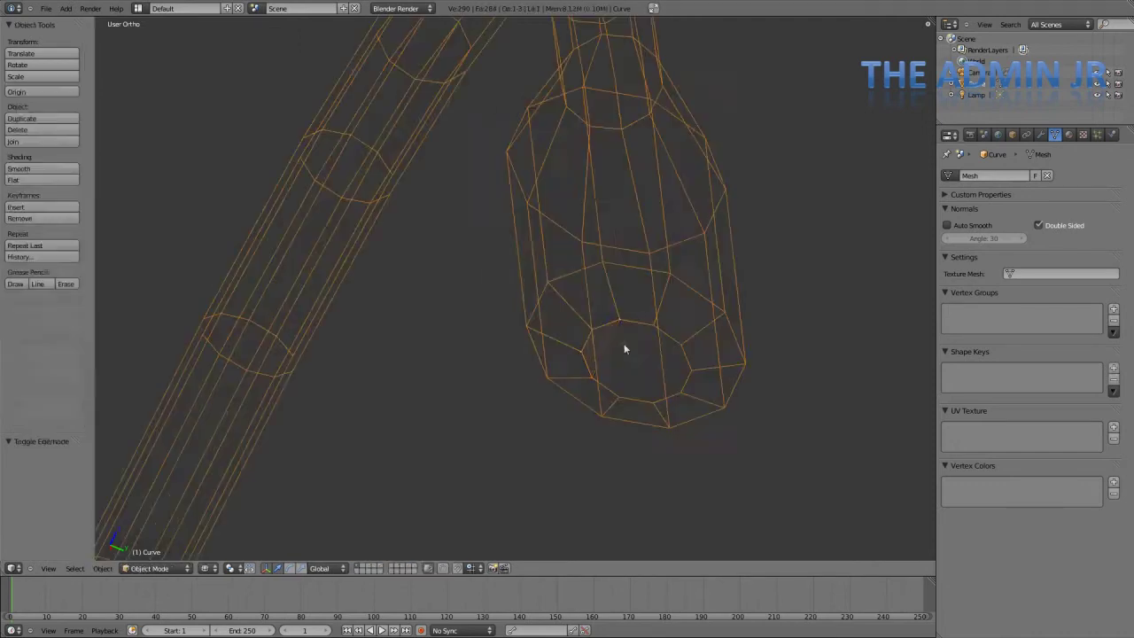
pyautogui.scroll(-4, 624, 327)
pyautogui.press('z')
pyautogui.moveTo(620, 296)
pyautogui.mouseDown(button='middle')
pyautogui.moveTo(550, 304)
pyautogui.moveTo(517, 339)
pyautogui.moveTo(480, 305)
pyautogui.moveTo(522, 284)
pyautogui.moveTo(611, 417)
pyautogui.moveTo(628, 377)
pyautogui.mouseUp(button='middle')
# Step: Select the central lengthwise edge on the lamp head's underside and raise it slightly along Z to flatten the bottom
pyautogui.press('Tab')
pyautogui.press('a')
pyautogui.scroll(2, 595, 431)
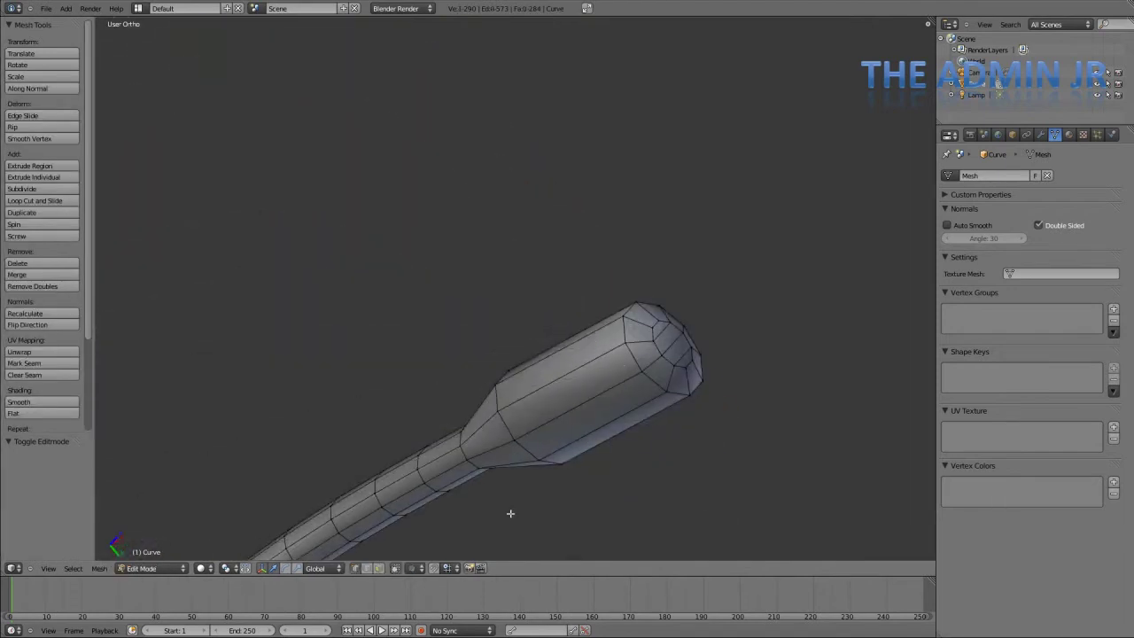
pyautogui.press('z')
pyautogui.rightClick(514, 440)
pyautogui.keyDown('shift'); pyautogui.rightClick(642, 374); pyautogui.keyUp('shift')
pyautogui.moveTo(564, 400); pyautogui.dragTo(605, 416, button='middle')
pyautogui.press('KP_1')
pyautogui.scroll(-13, 570, 395)
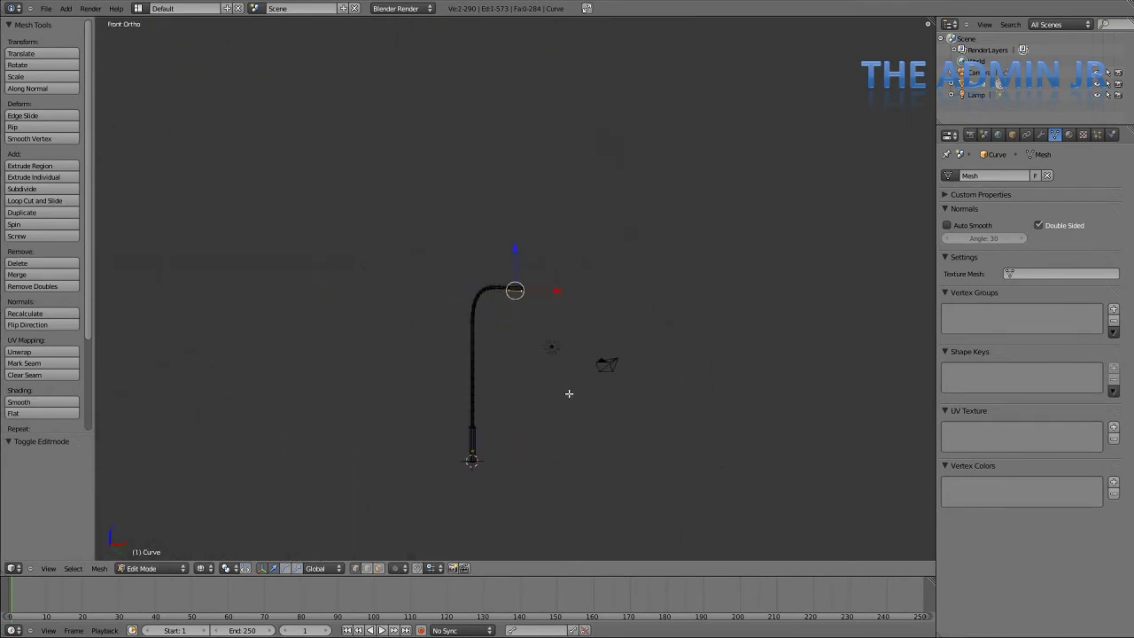
pyautogui.press('KP_Decimal')
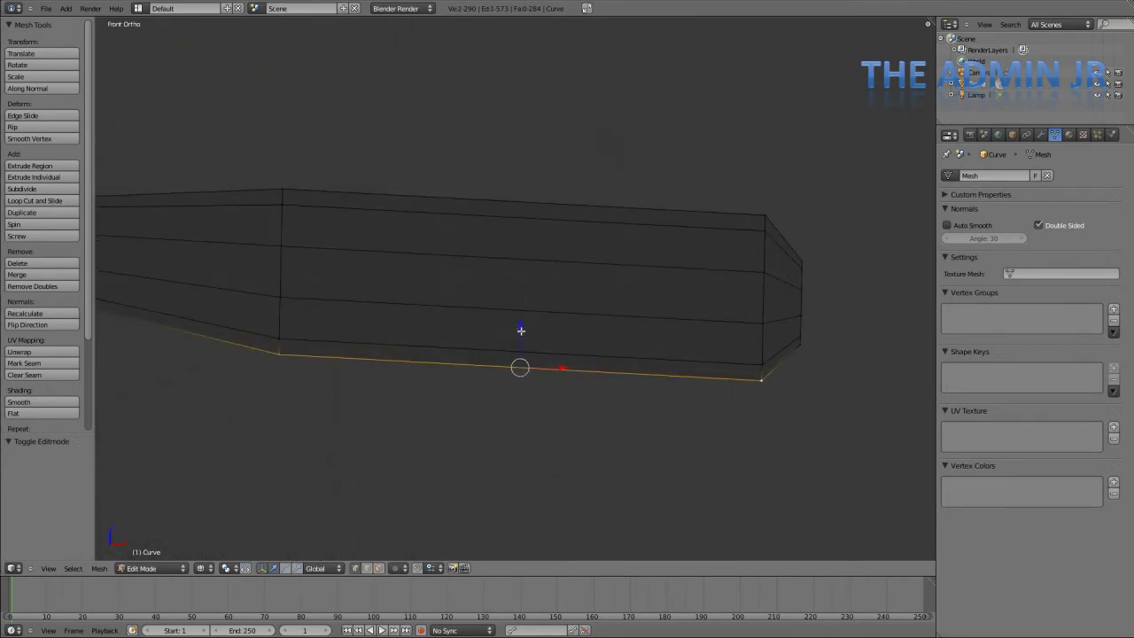
pyautogui.moveTo(521, 331); pyautogui.dragTo(520, 314)
pyautogui.press('Tab')
pyautogui.scroll(-5, 628, 355)
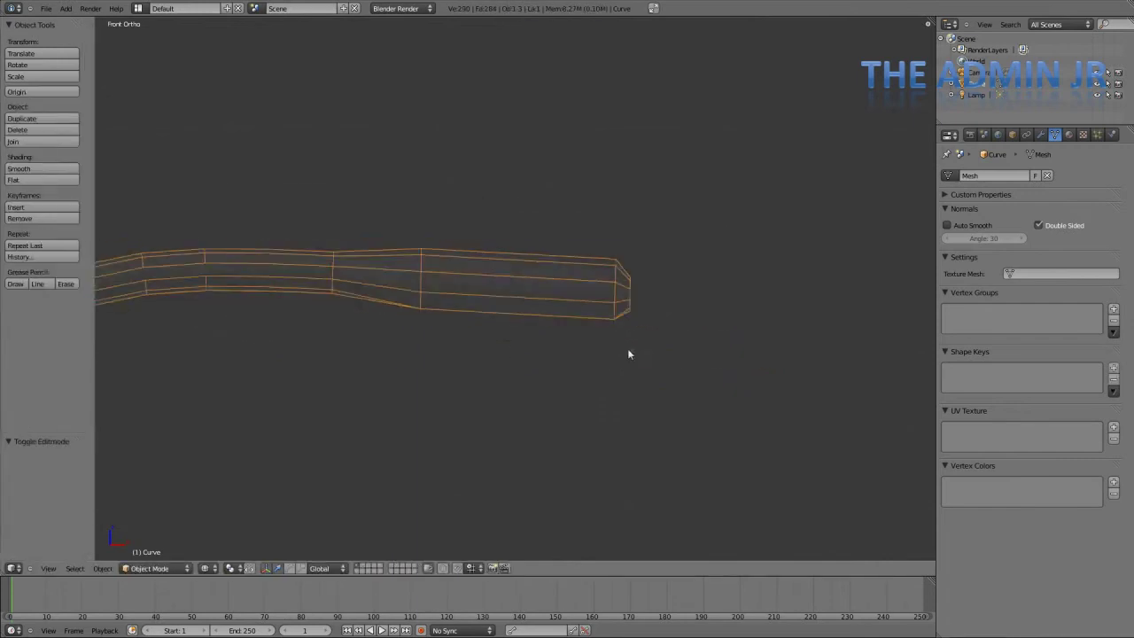
# Step: Select the two central underside faces of the lamp head in solid shading, leave mesh editing and deselect the lamp
pyautogui.press('z')
pyautogui.moveTo(629, 354)
pyautogui.mouseDown(button='middle')
pyautogui.moveTo(585, 283)
pyautogui.moveTo(427, 185)
pyautogui.mouseUp(button='middle')
pyautogui.press('Tab')
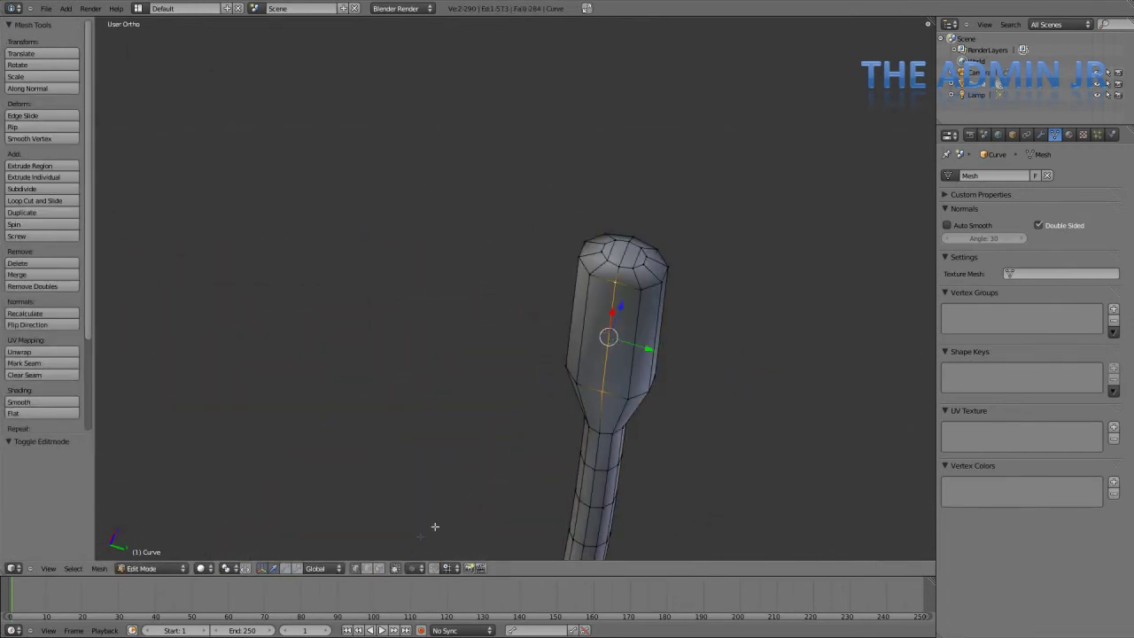
pyautogui.press('3')
pyautogui.rightClick(605, 326)
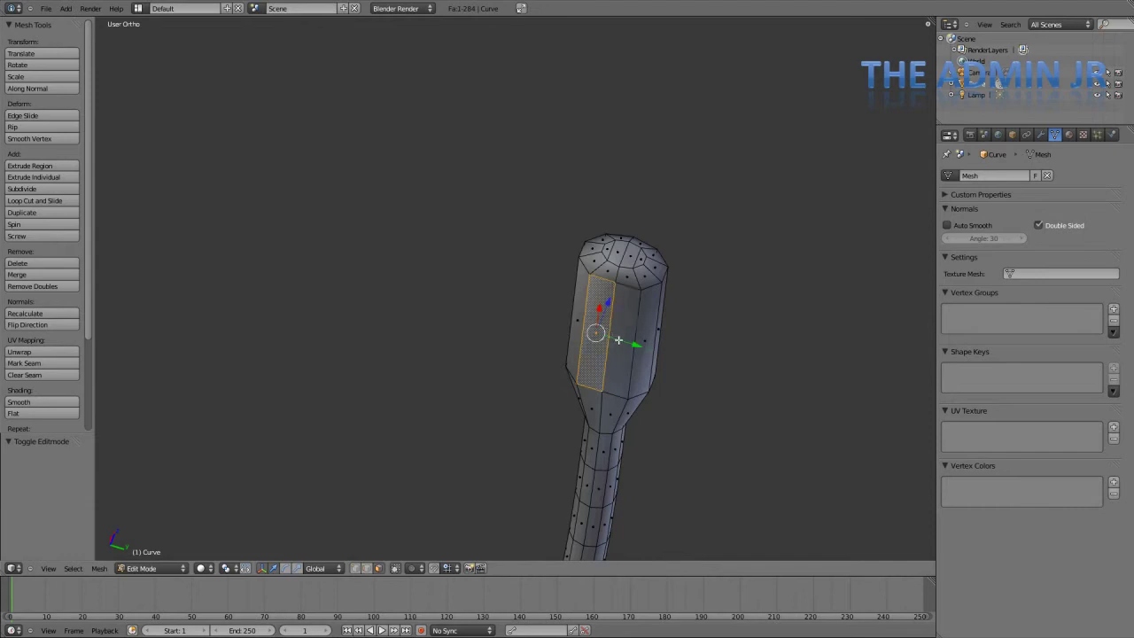
pyautogui.keyDown('shift'); pyautogui.rightClick(620, 340); pyautogui.keyUp('shift')
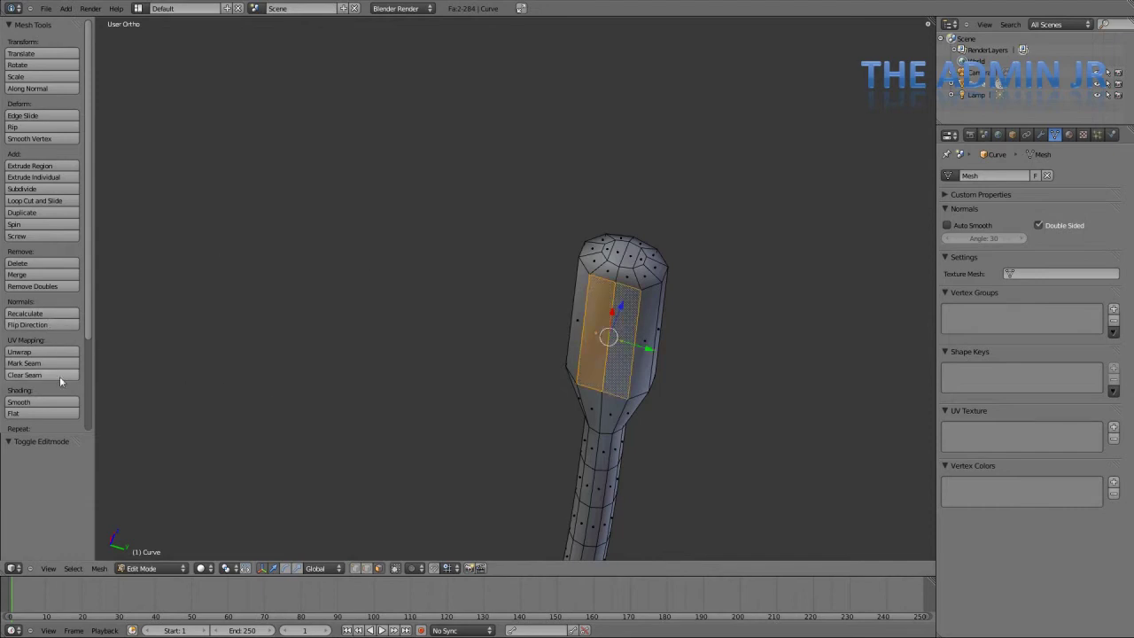
pyautogui.press('Tab')
pyautogui.moveTo(654, 375)
pyautogui.mouseDown(button='middle')
pyautogui.moveTo(535, 297)
pyautogui.moveTo(580, 162)
pyautogui.moveTo(547, 223)
pyautogui.moveTo(699, 337)
pyautogui.moveTo(619, 319)
pyautogui.moveTo(651, 379)
pyautogui.mouseUp(button='middle')
pyautogui.press('KP_1')
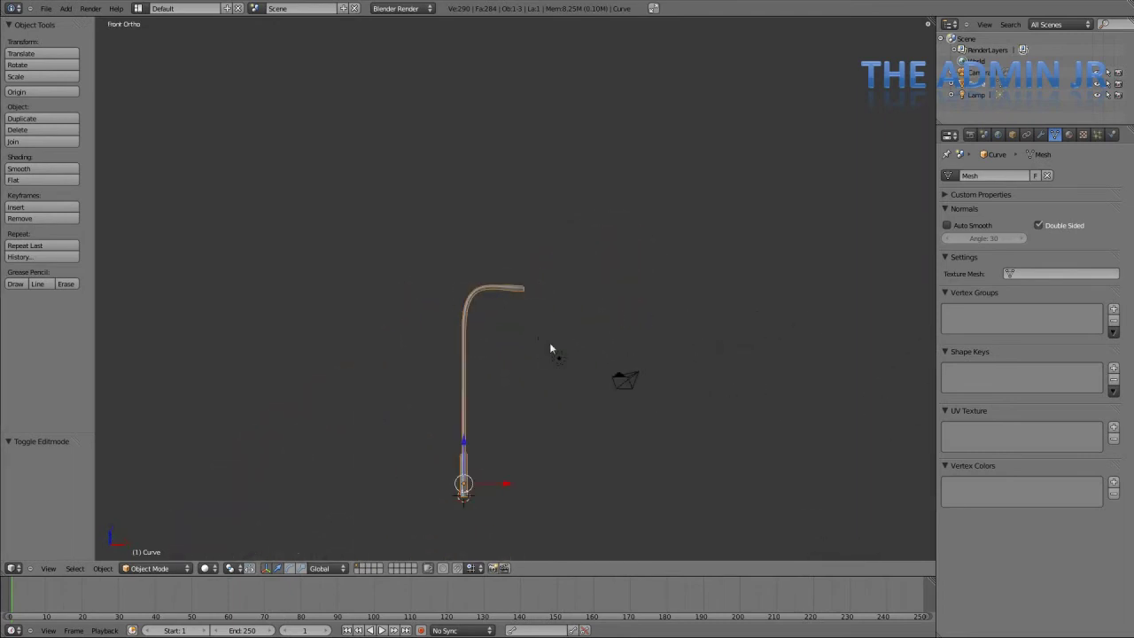
pyautogui.press('a')
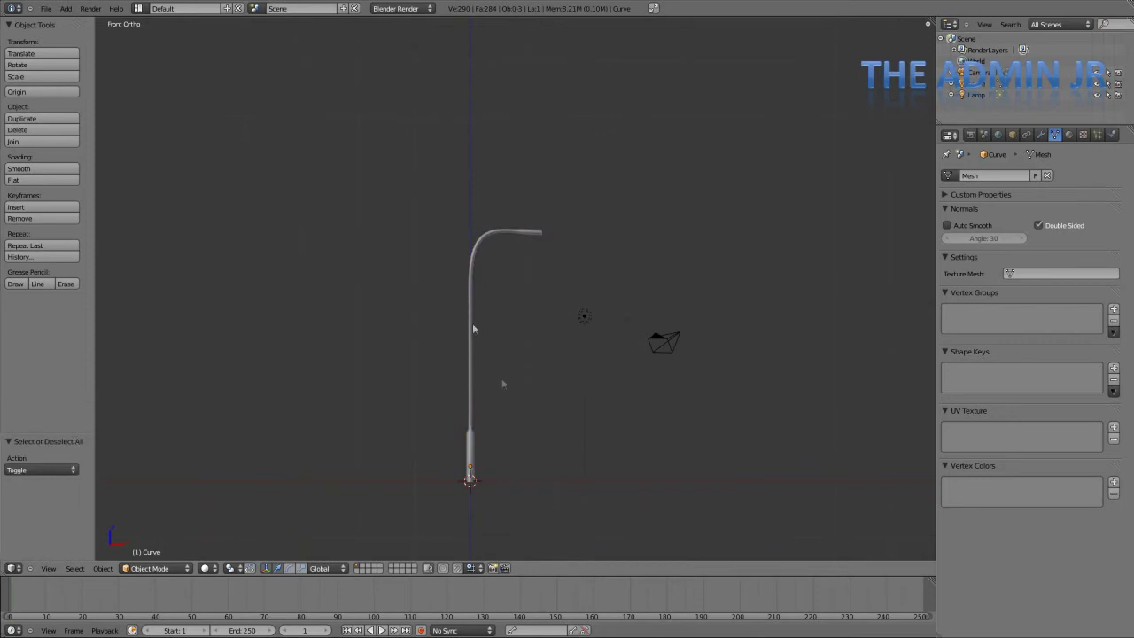
# Step: Give the street lamp a new material named "StreetLamp Mat"
pyautogui.scroll(4, 509, 327)
pyautogui.rightClick(479, 166)
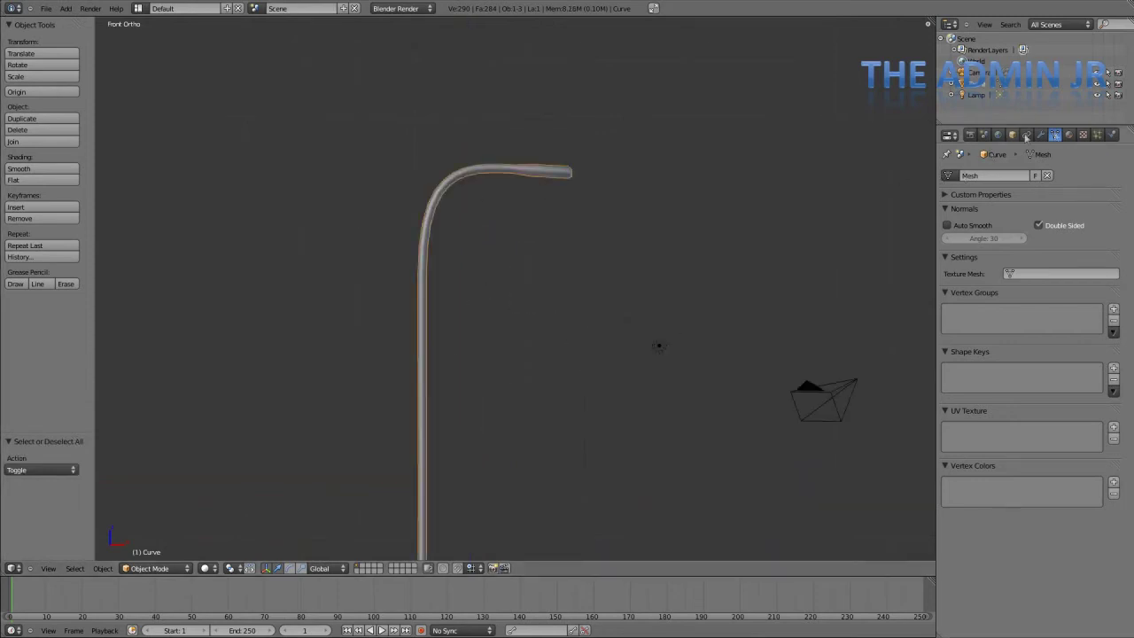
pyautogui.click(1069, 135)
pyautogui.click(993, 216)
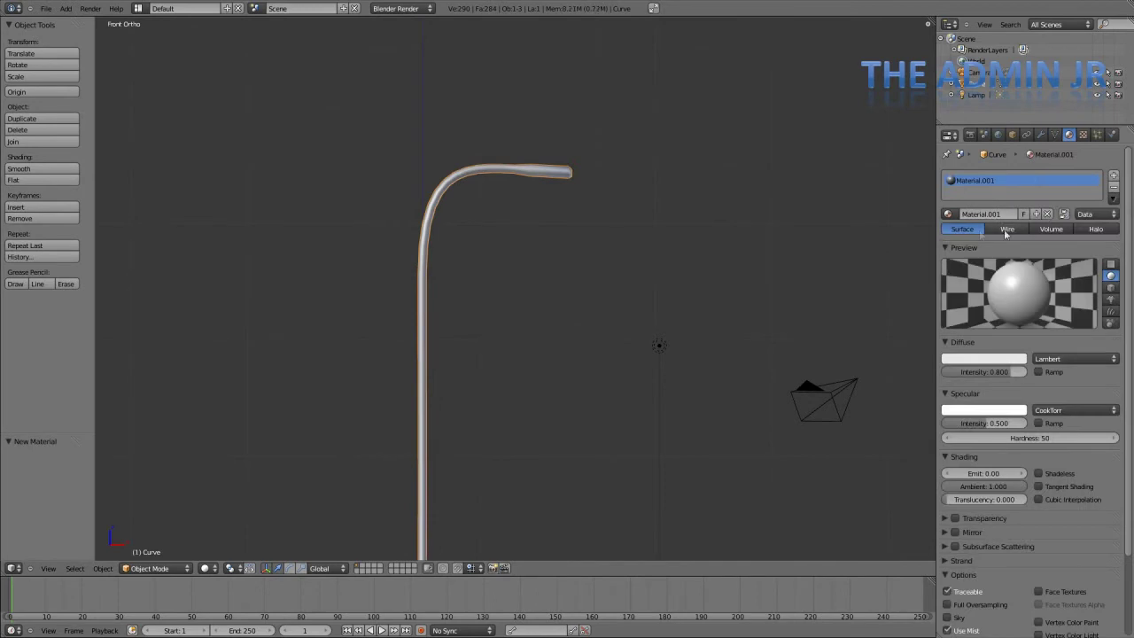
pyautogui.click(1001, 214)
pyautogui.write('StreetLamp Mat')
pyautogui.press('Return')
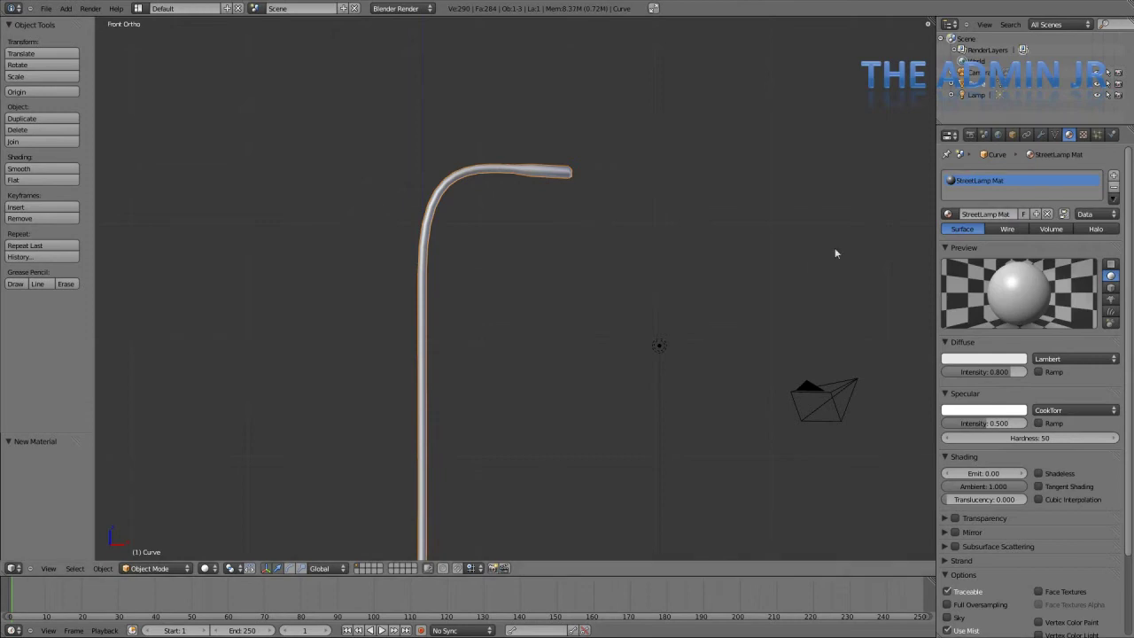
# Step: Set the material's specular intensity to 0 and save the file over the existing one
pyautogui.moveTo(990, 427); pyautogui.dragTo(722, 417)
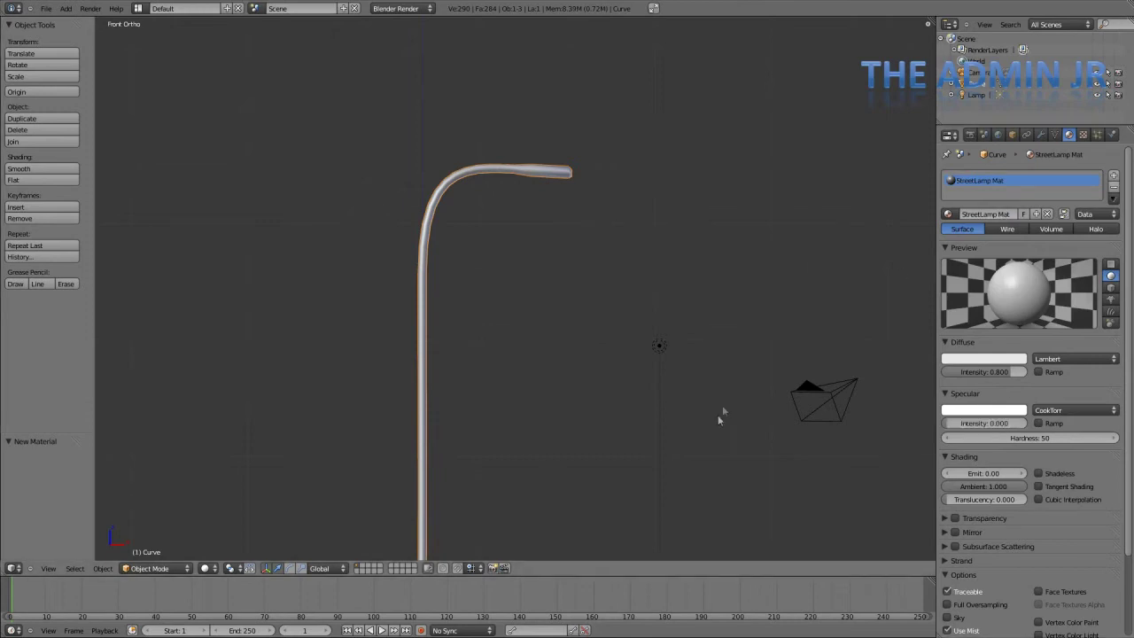
pyautogui.hotkey('ctrl', 's')
pyautogui.click(654, 339)
pyautogui.scroll(-4, 1042, 428)
pyautogui.scroll(-1, 1037, 428)
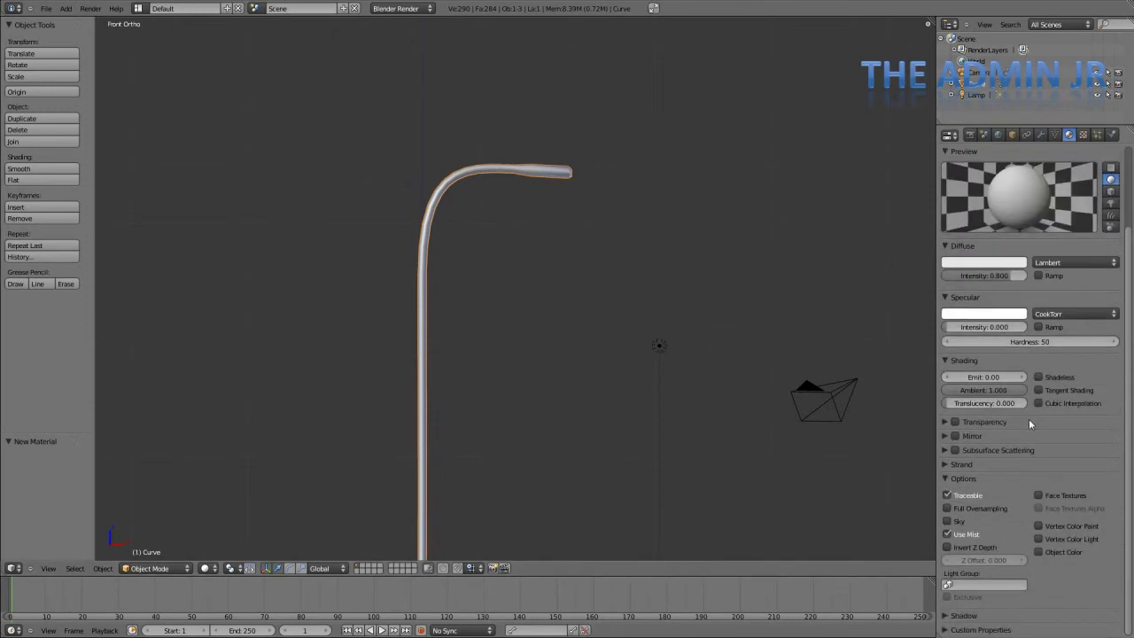
pyautogui.scroll(4, 1029, 423)
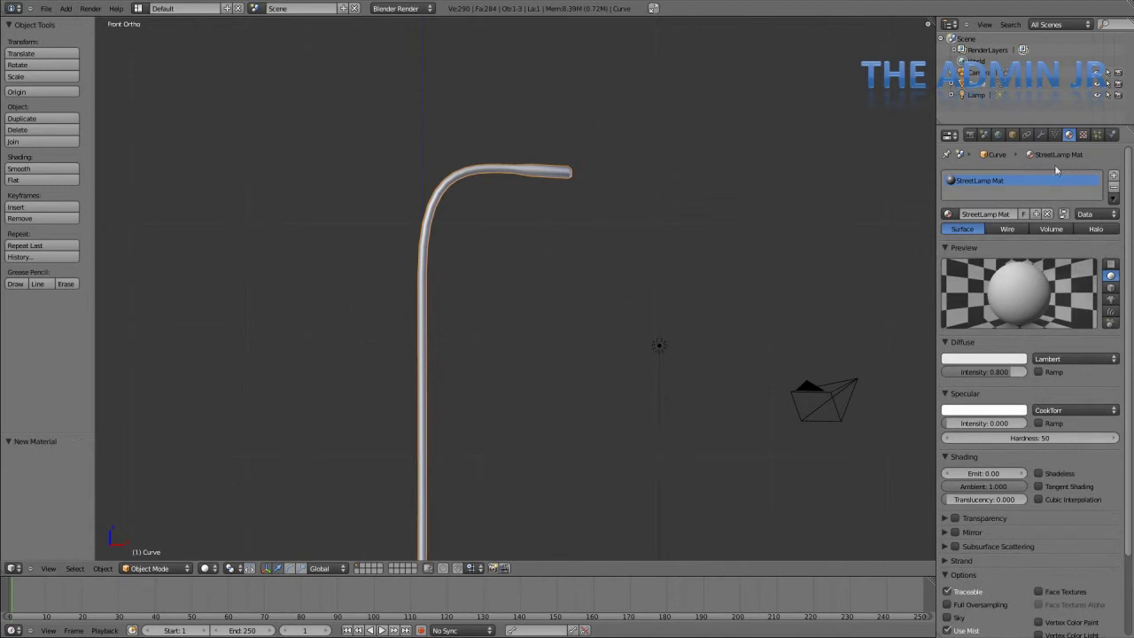
# Step: Add a new texture named "StreetLamp Tex" to the lamp's material
pyautogui.click(1083, 134)
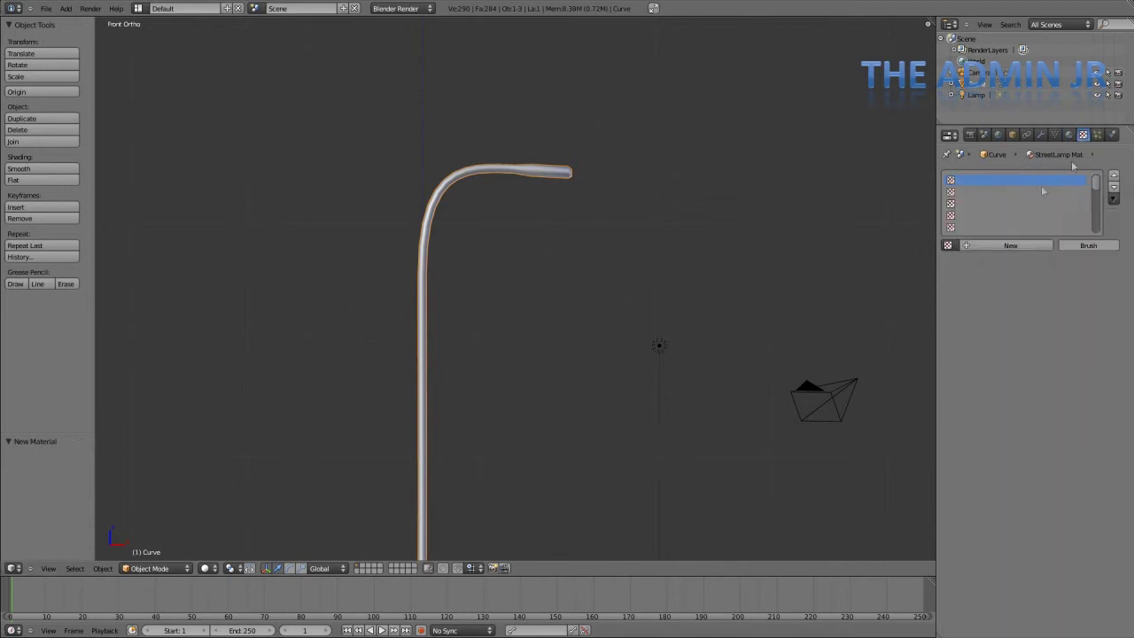
pyautogui.click(973, 245)
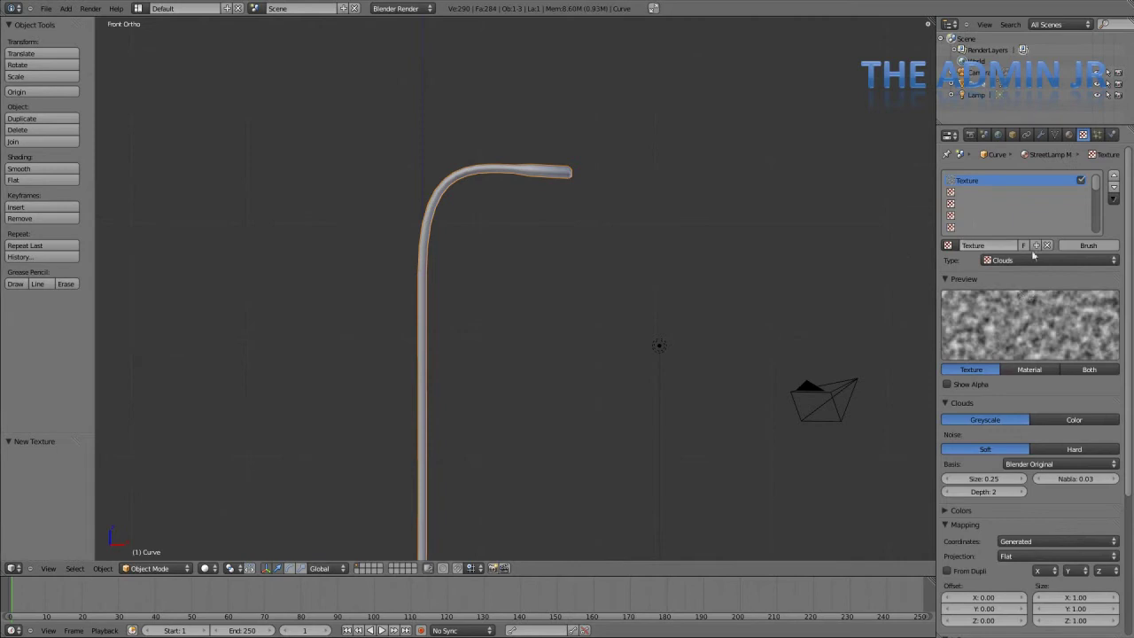
pyautogui.click(1002, 246)
pyautogui.press('BackSpace')
pyautogui.write('StreetLamp Tex')
pyautogui.press('Return')
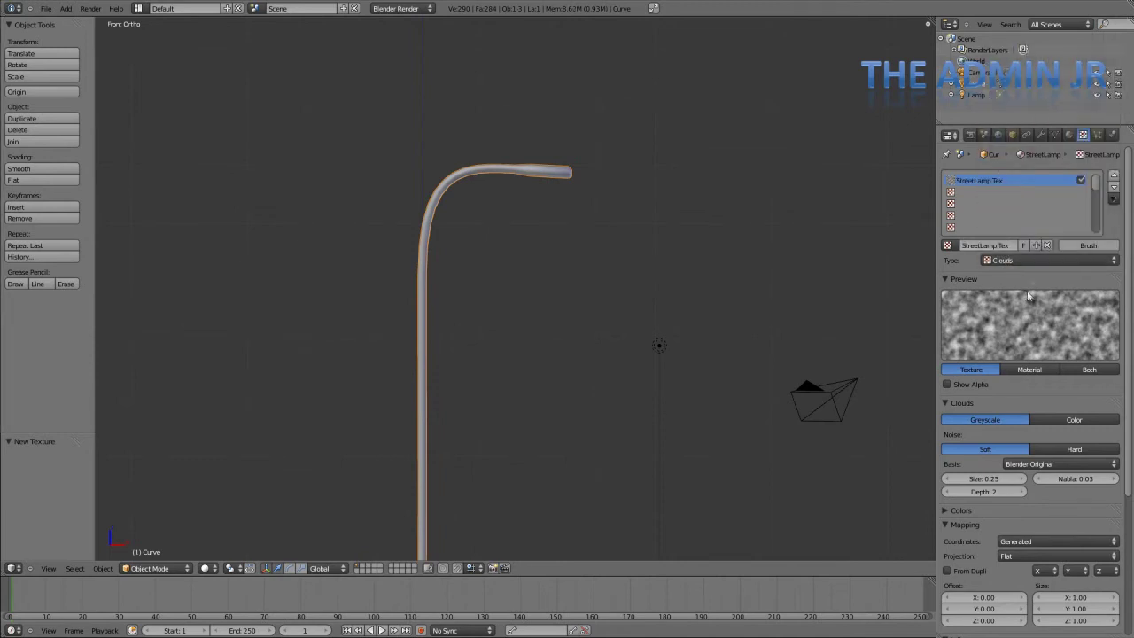
# Step: Set the texture type to Image or Movie and load the image MetalGalvanized0005_M.jpg
pyautogui.click(1026, 264)
pyautogui.click(1028, 196)
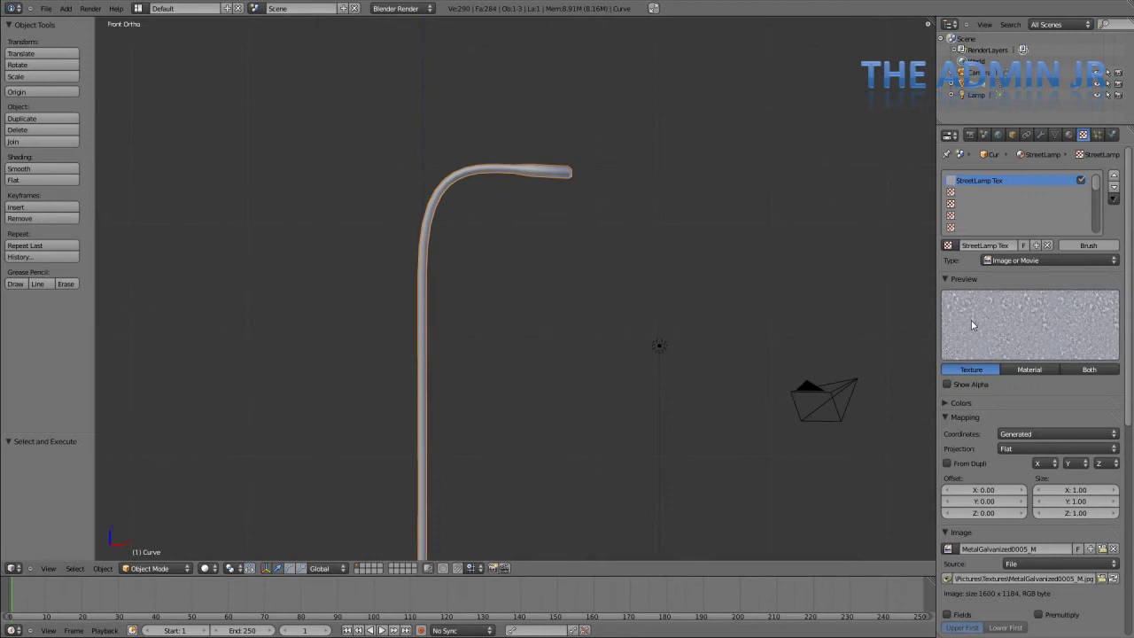
pyautogui.scroll(-4, 1028, 354)
pyautogui.click(1085, 347)
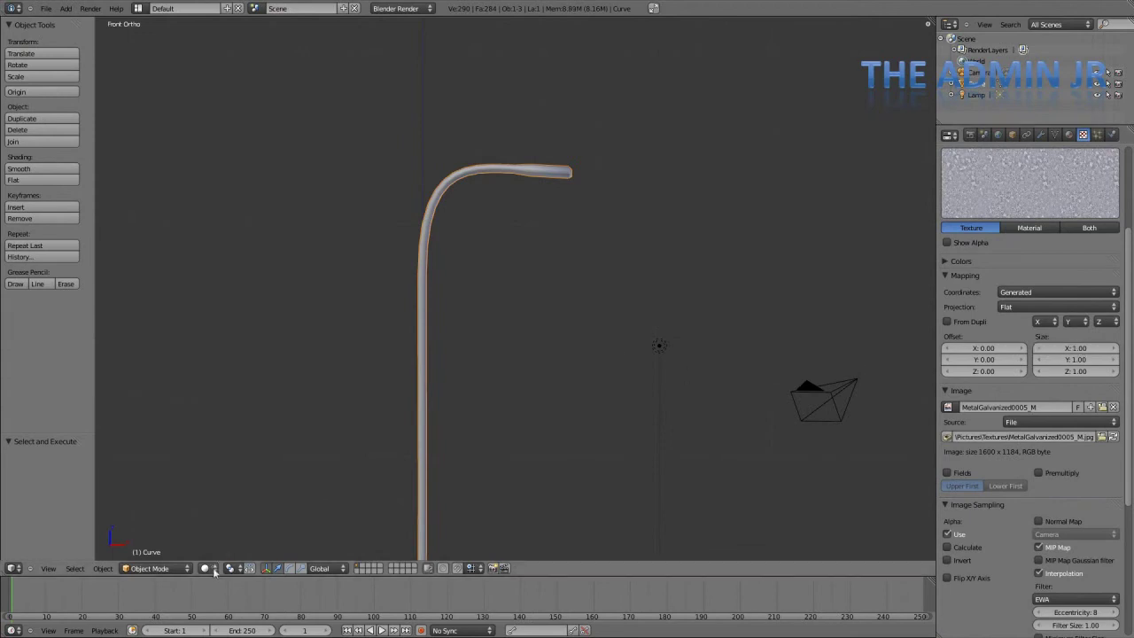
# Step: Switch the viewport to textured shading and check the whole lamp and its texture mapping settings
pyautogui.click(205, 568)
pyautogui.click(224, 523)
pyautogui.scroll(4, 492, 250)
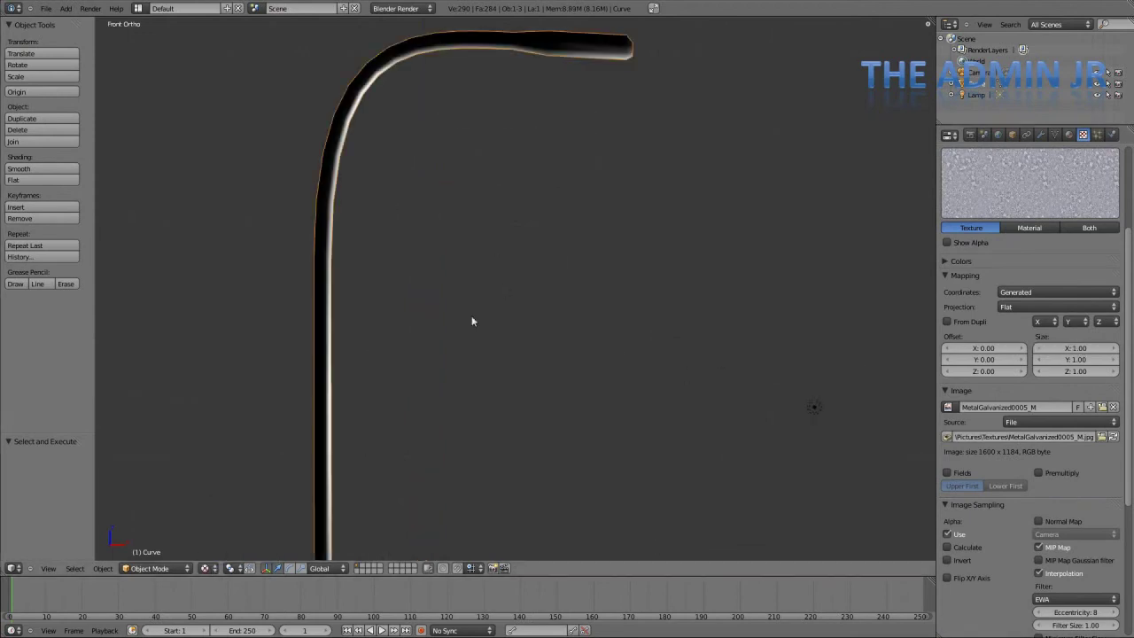
pyautogui.scroll(-4, 471, 321)
pyautogui.keyDown('shift'); pyautogui.moveTo(533, 450); pyautogui.dragTo(541, 270, button='middle'); pyautogui.keyUp('shift')
pyautogui.scroll(-2, 541, 270)
pyautogui.scroll(-3, 1075, 259)
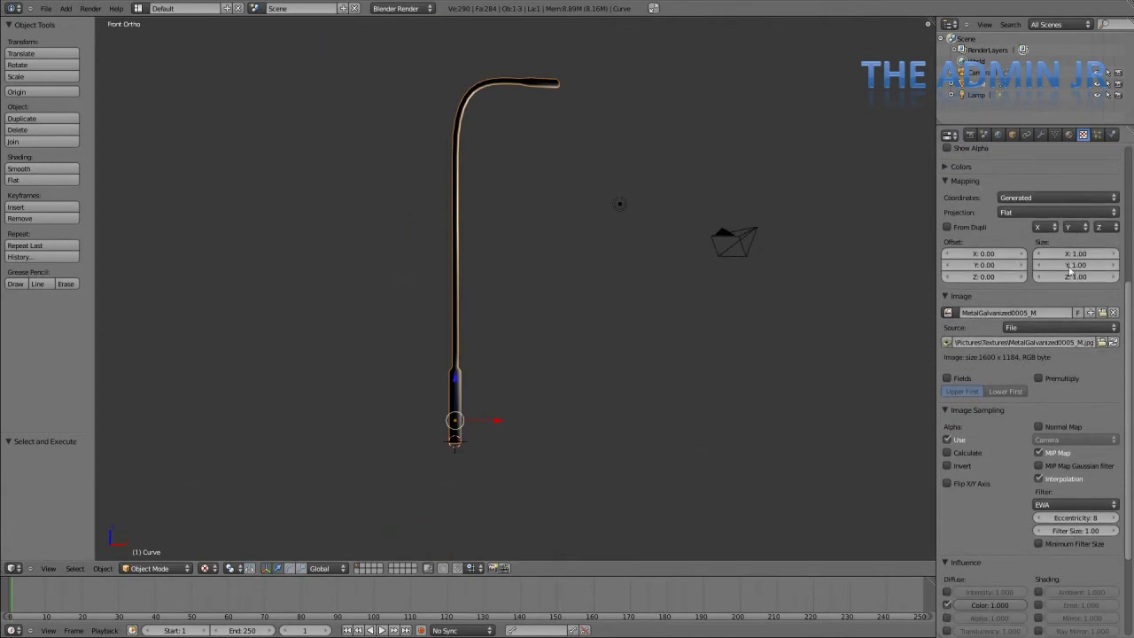
# Step: Switch the render engine from Blender Render to Blender Game
pyautogui.scroll(5, 1072, 266)
pyautogui.click(1070, 136)
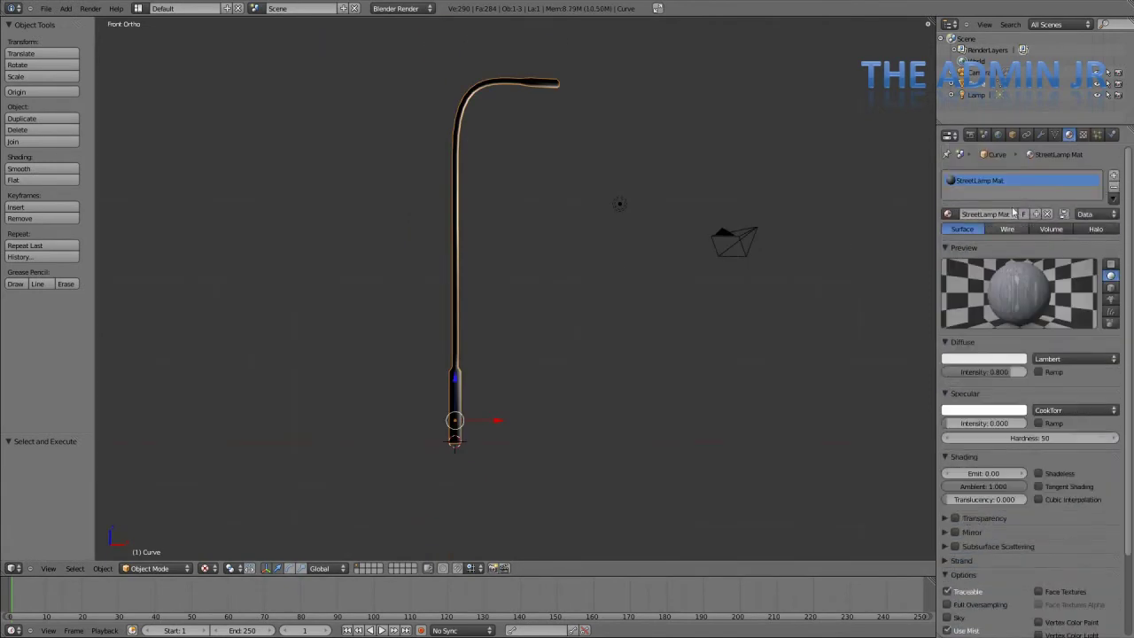
pyautogui.scroll(6, 538, 261)
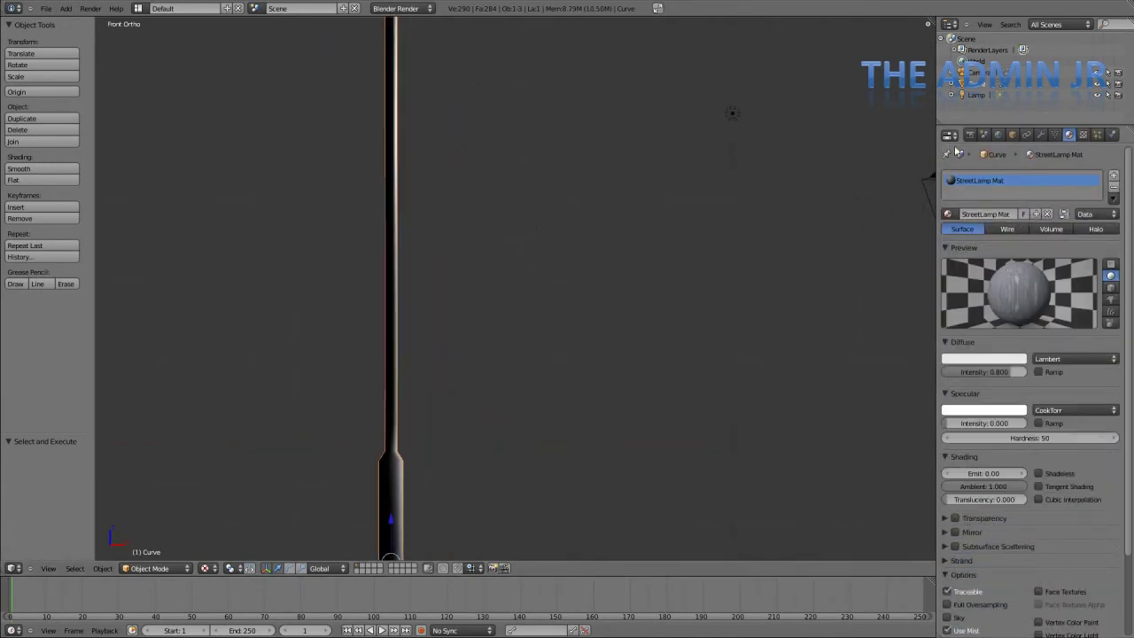
pyautogui.click(401, 8)
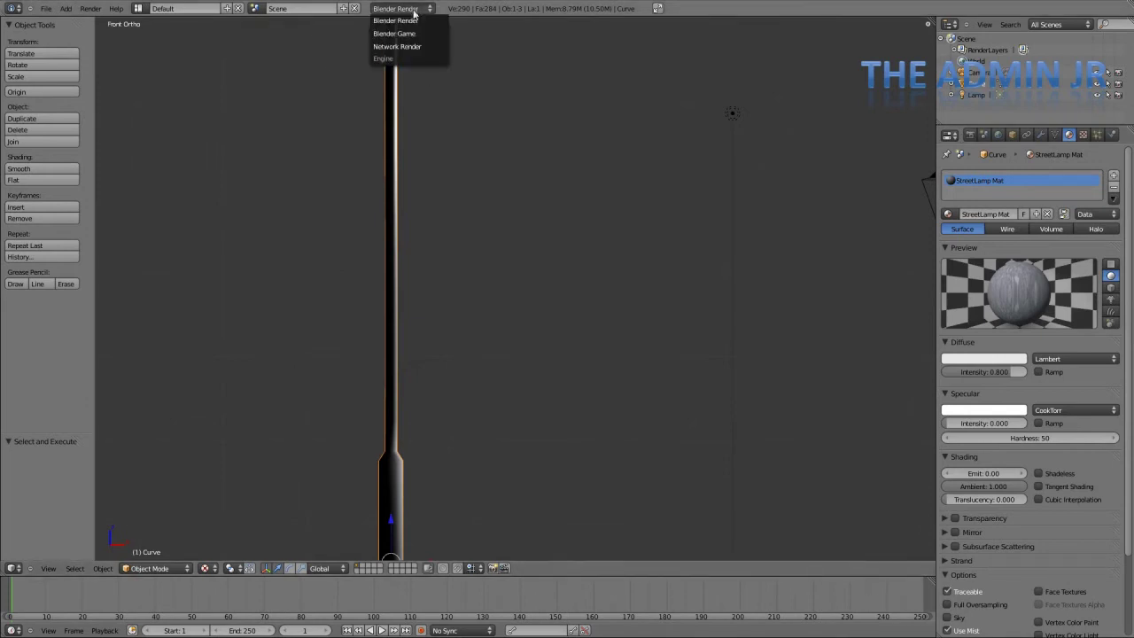
pyautogui.click(409, 43)
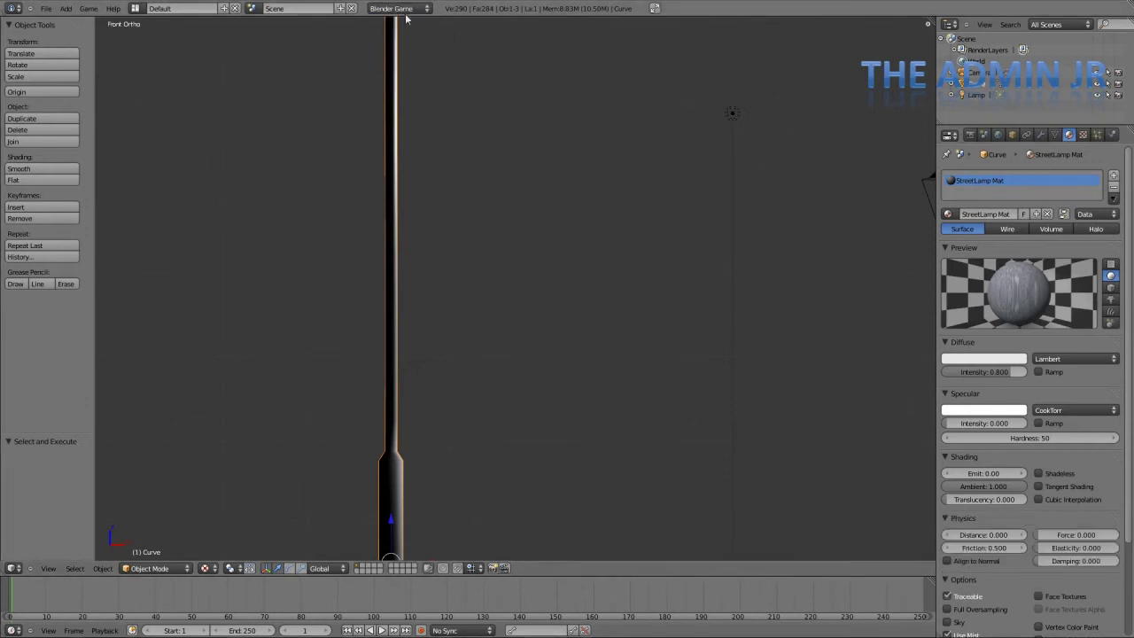
pyautogui.click(403, 8)
pyautogui.click(409, 33)
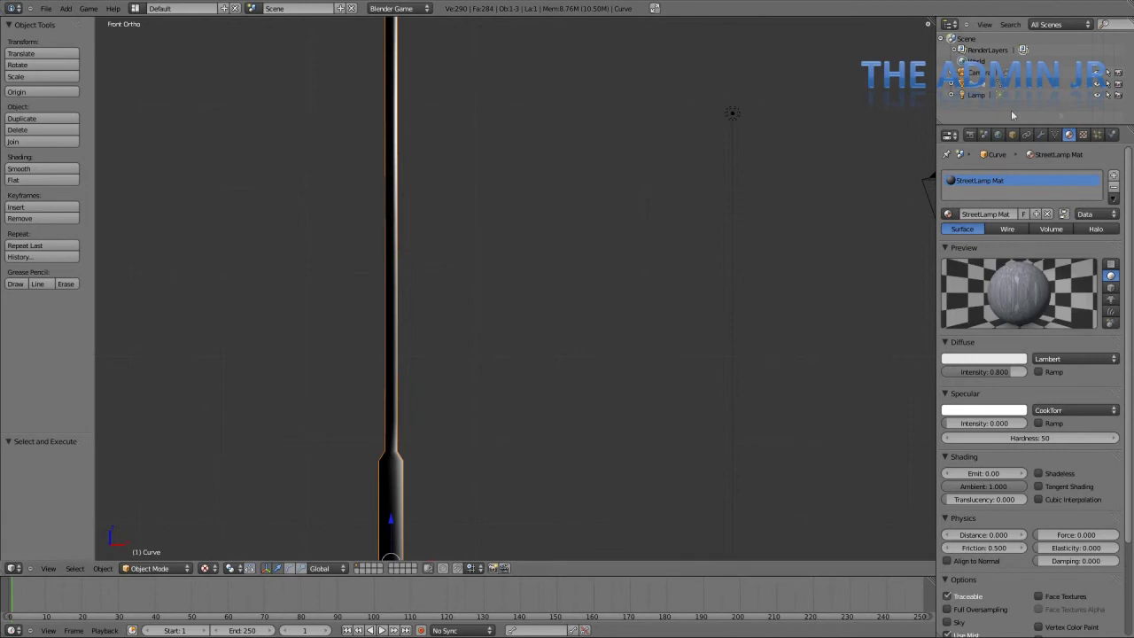
# Step: Set the game shading mode to GLSL and check the texture on the lower part of the pole
pyautogui.click(971, 135)
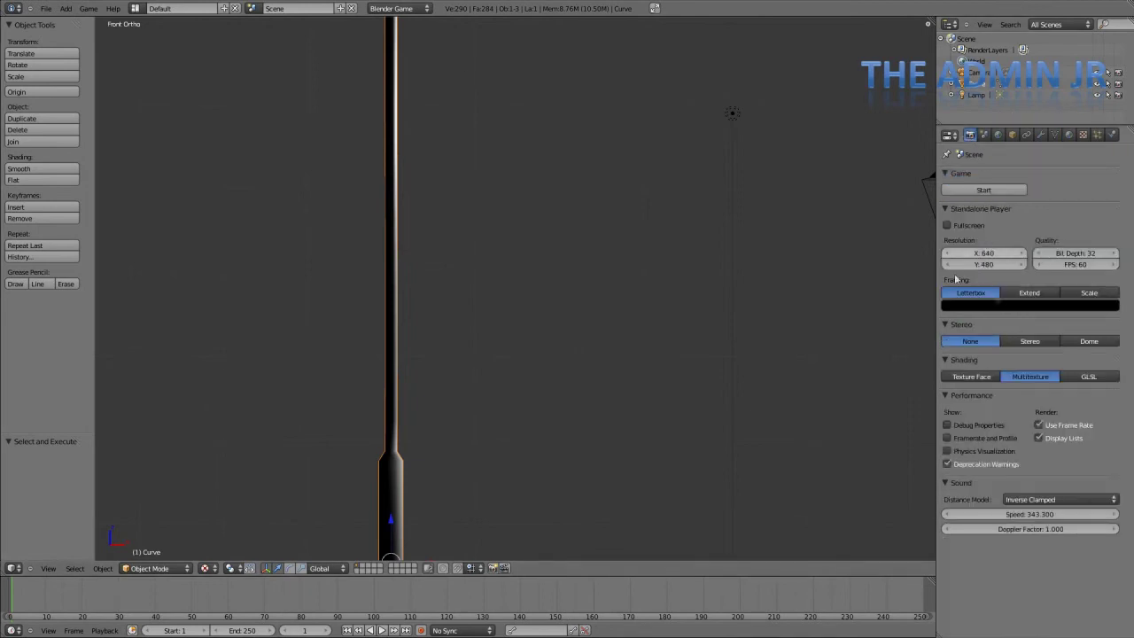
pyautogui.click(1089, 378)
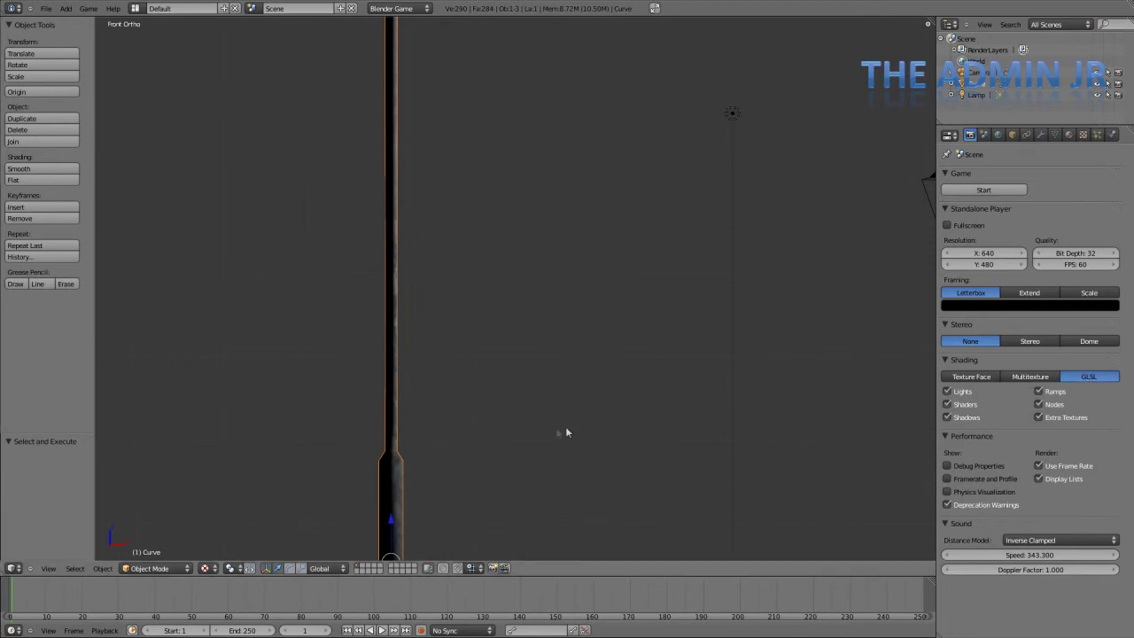
pyautogui.scroll(-2, 533, 370)
pyautogui.moveTo(544, 398)
pyautogui.mouseDown(button='middle')
pyautogui.moveTo(506, 296)
pyautogui.moveTo(474, 316)
pyautogui.moveTo(428, 307)
pyautogui.moveTo(606, 306)
pyautogui.moveTo(524, 318)
pyautogui.mouseUp(button='middle')
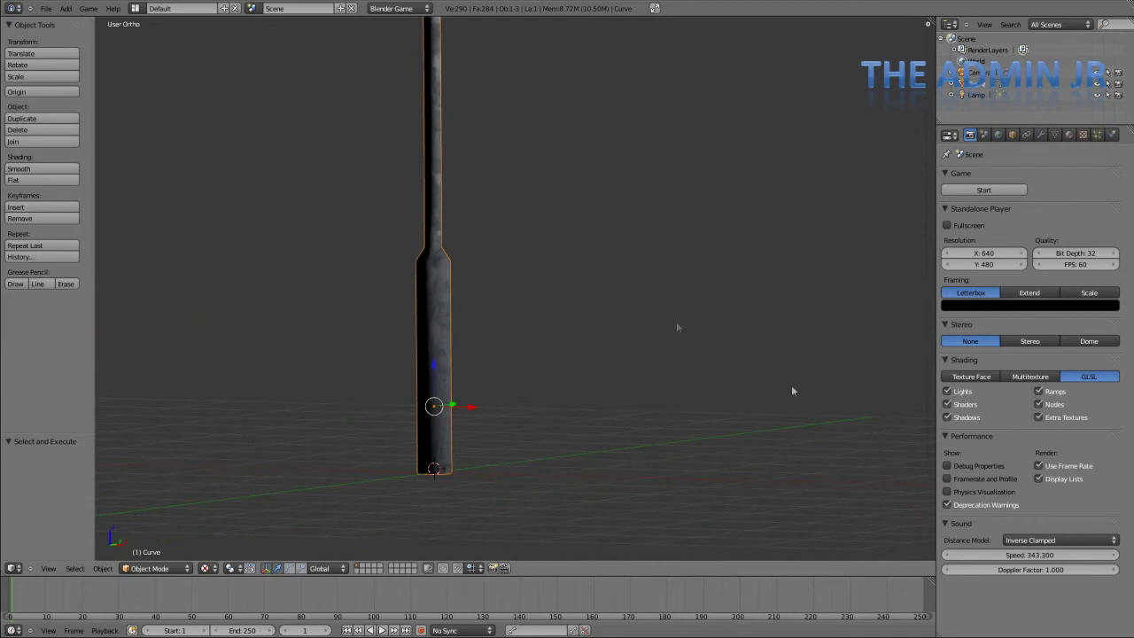
pyautogui.keyDown('shift'); pyautogui.moveTo(460, 342); pyautogui.dragTo(592, 354, button='middle'); pyautogui.keyUp('shift')
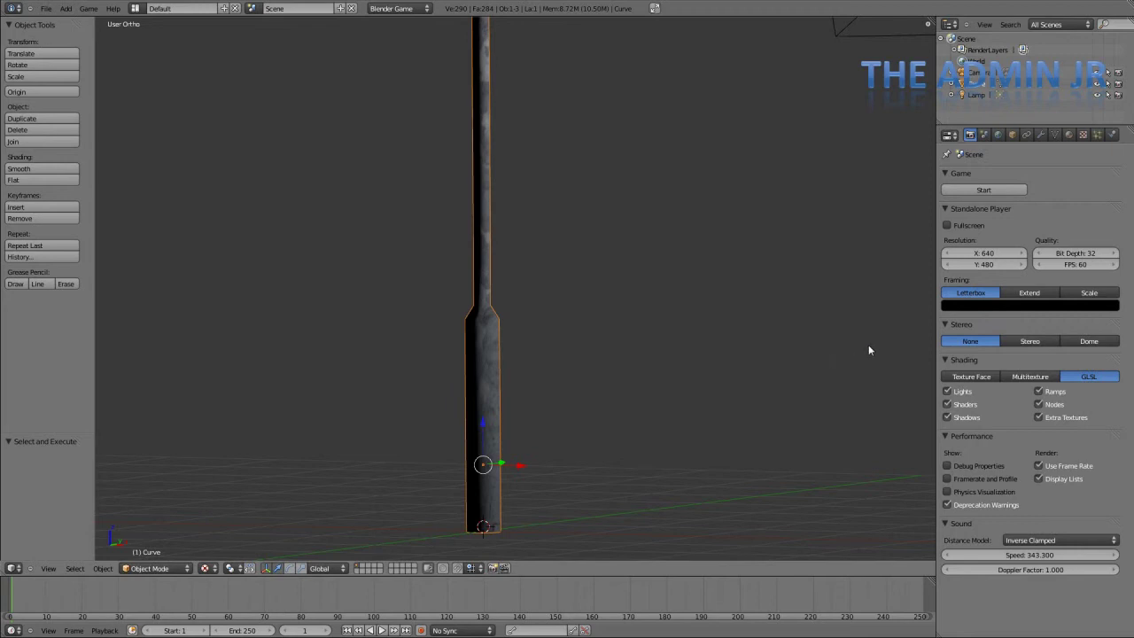
# Step: Turn on Stereo with the Anaglyph mode, run the game preview of the street lamp and exit it
pyautogui.click(1029, 341)
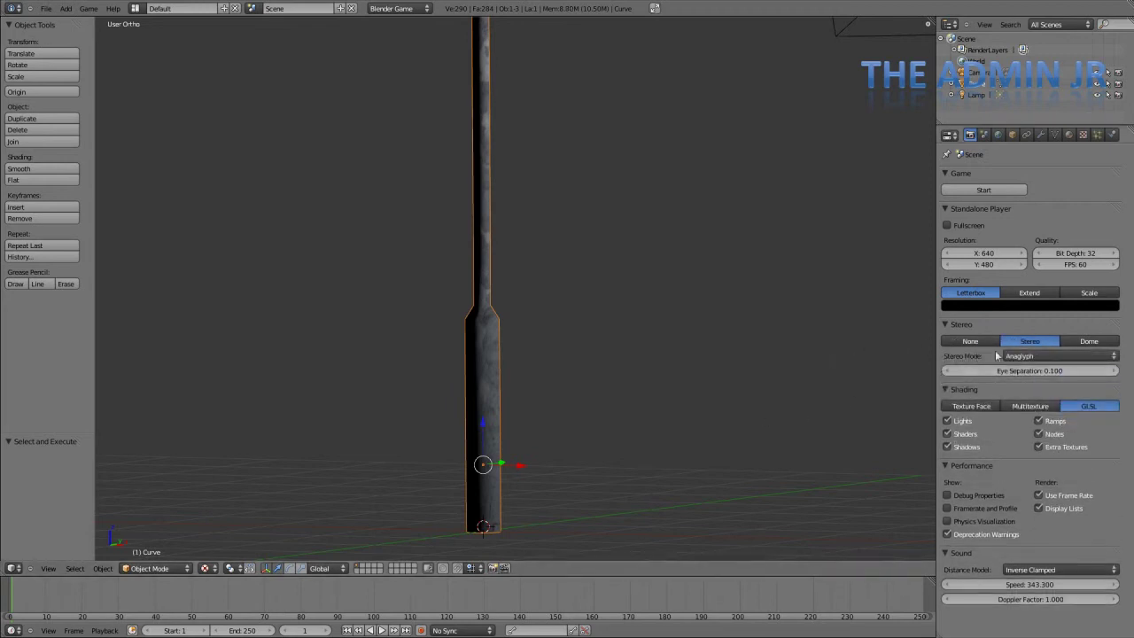
pyautogui.press('p')
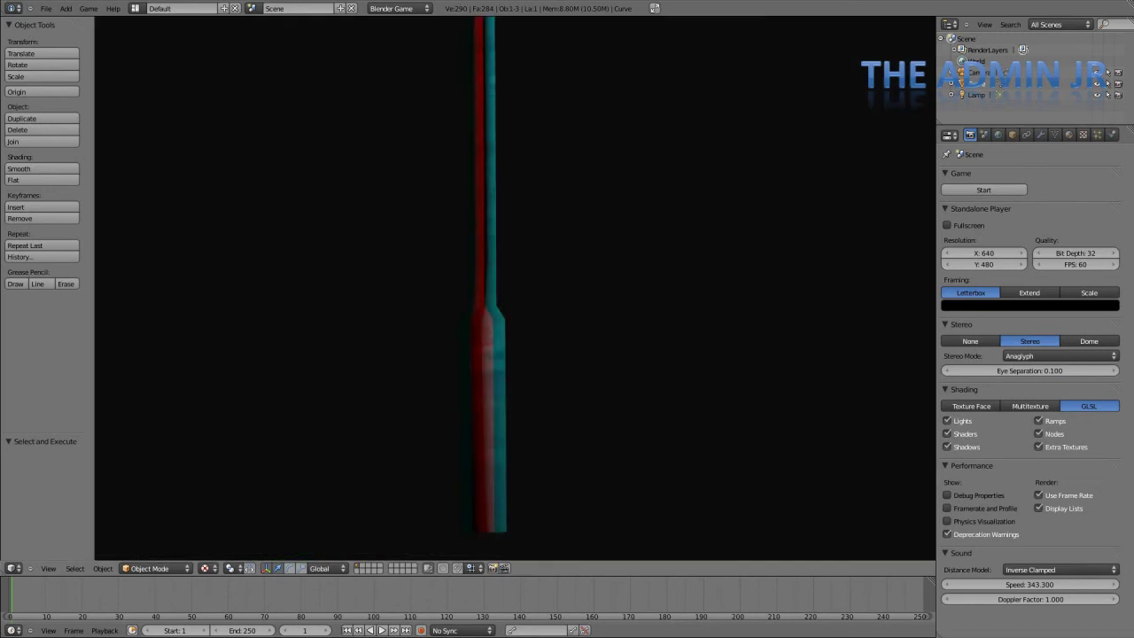
pyautogui.press('Escape')
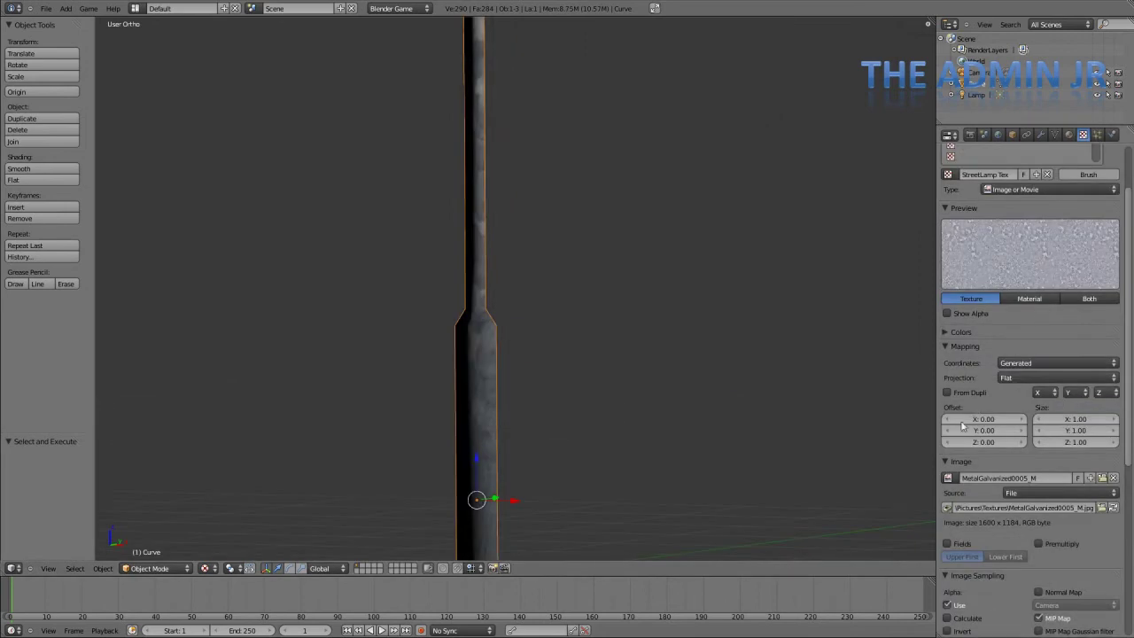
# Step: Try a mapping size of 5 along X for the galvanized metal texture
pyautogui.scroll(-2, 989, 346)
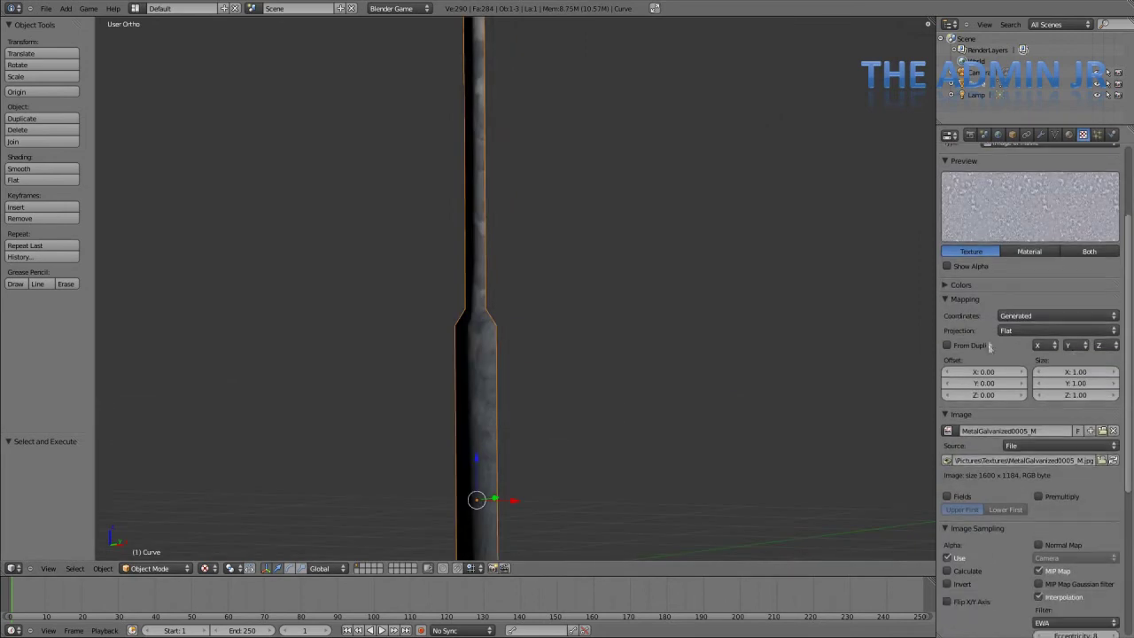
pyautogui.click(1068, 371)
pyautogui.write('5')
pyautogui.press('Return')
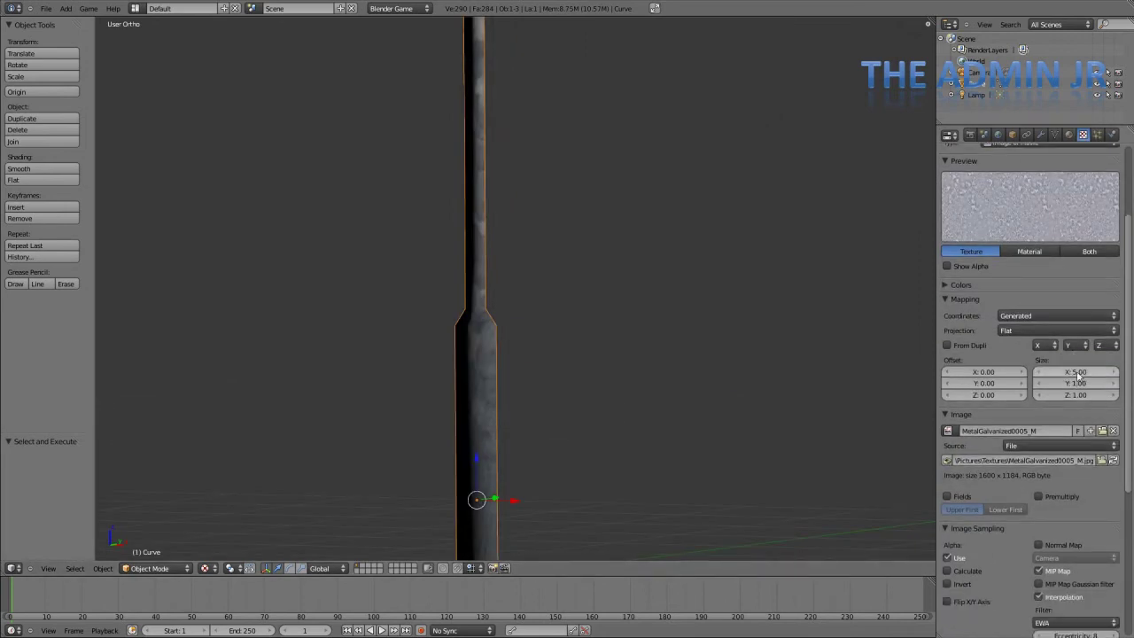
# Step: Set the texture's mapping size to 3 on X, Y and Z, and refresh the mesh by toggling Edit Mode
pyautogui.click(1076, 374)
pyautogui.write('3')
pyautogui.press('Return')
pyautogui.click(1076, 375)
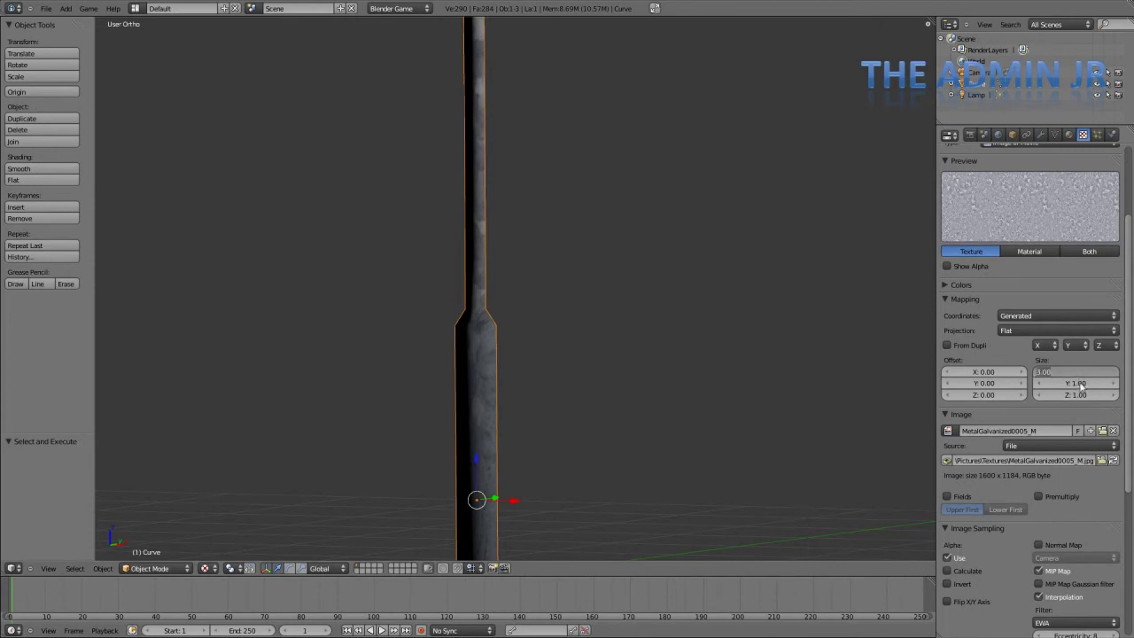
pyautogui.click(1079, 383)
pyautogui.write('3')
pyautogui.press('Return')
pyautogui.click(1077, 395)
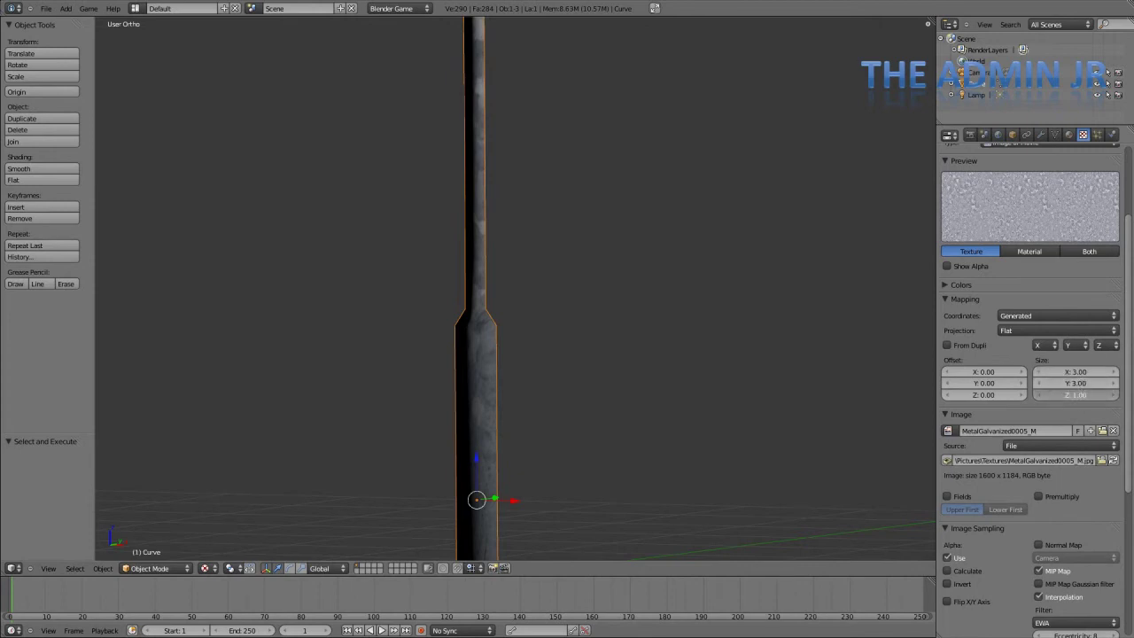
pyautogui.write('3')
pyautogui.press('Return')
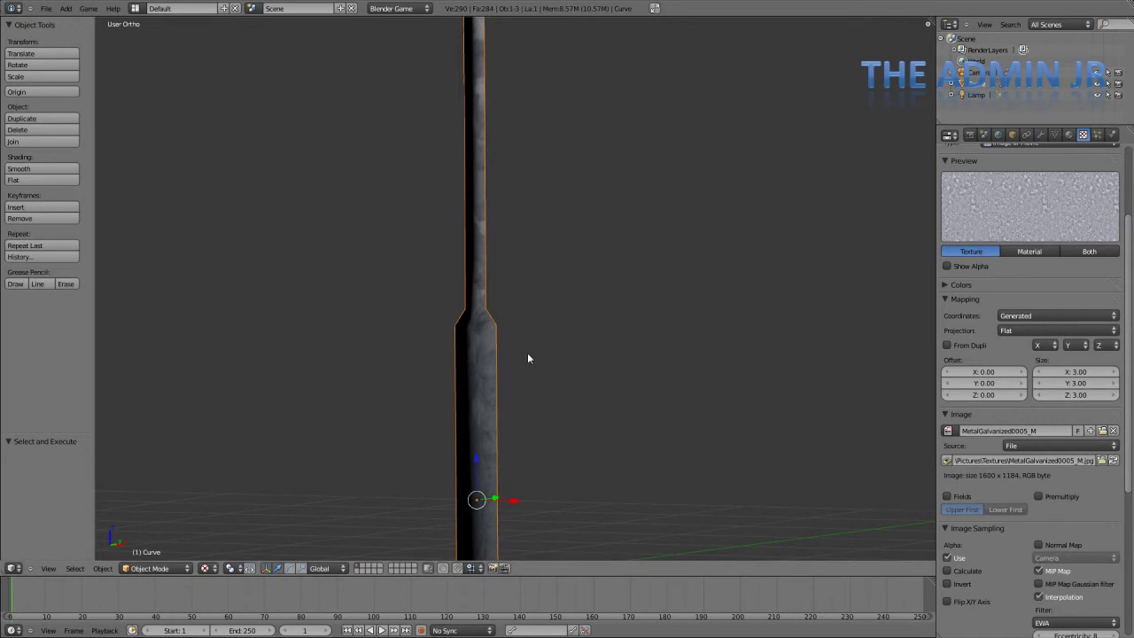
pyautogui.press('Tab')
pyautogui.press('Tab')
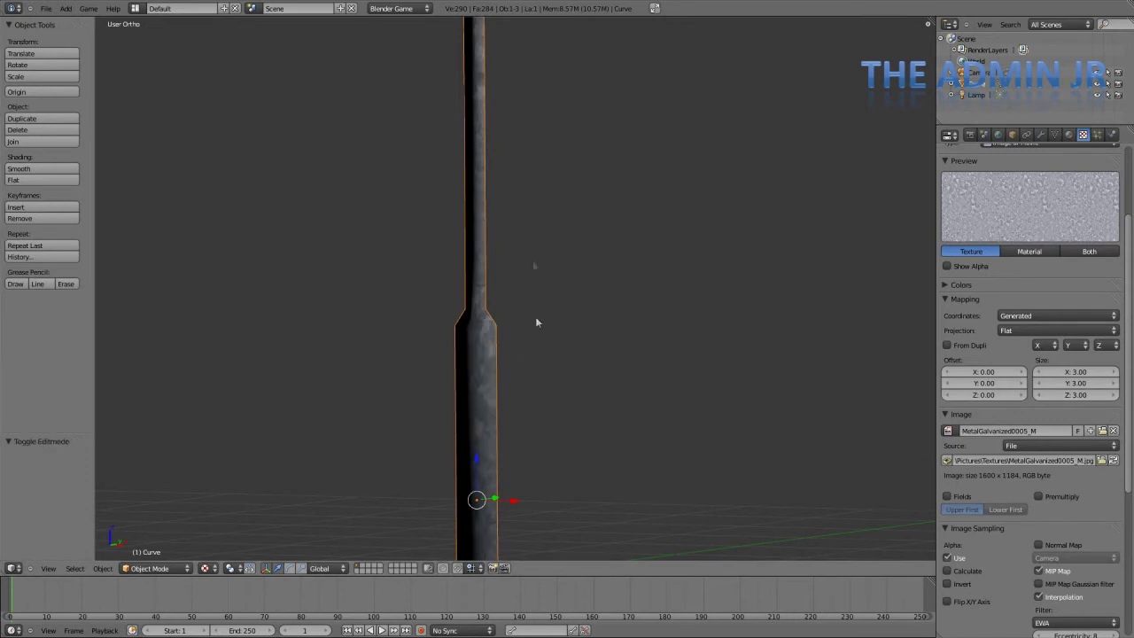
# Step: Examine the texture along the pole, the curved arm and the lamp head
pyautogui.keyDown('shift'); pyautogui.moveTo(537, 318); pyautogui.dragTo(502, 493, button='middle'); pyautogui.keyUp('shift')
pyautogui.moveTo(573, 261)
pyautogui.keyDown('shift'); pyautogui.mouseDown(button='middle')
pyautogui.moveTo(570, 249)
pyautogui.moveTo(541, 558)
pyautogui.mouseUp(button='middle'); pyautogui.keyUp('shift')
pyautogui.keyDown('shift'); pyautogui.moveTo(519, 126); pyautogui.dragTo(504, 475, button='middle'); pyautogui.keyUp('shift')
pyautogui.scroll(1, 506, 353)
pyautogui.keyDown('shift'); pyautogui.moveTo(537, 133); pyautogui.dragTo(500, 235, button='middle'); pyautogui.keyUp('shift')
pyautogui.scroll(6, 500, 235)
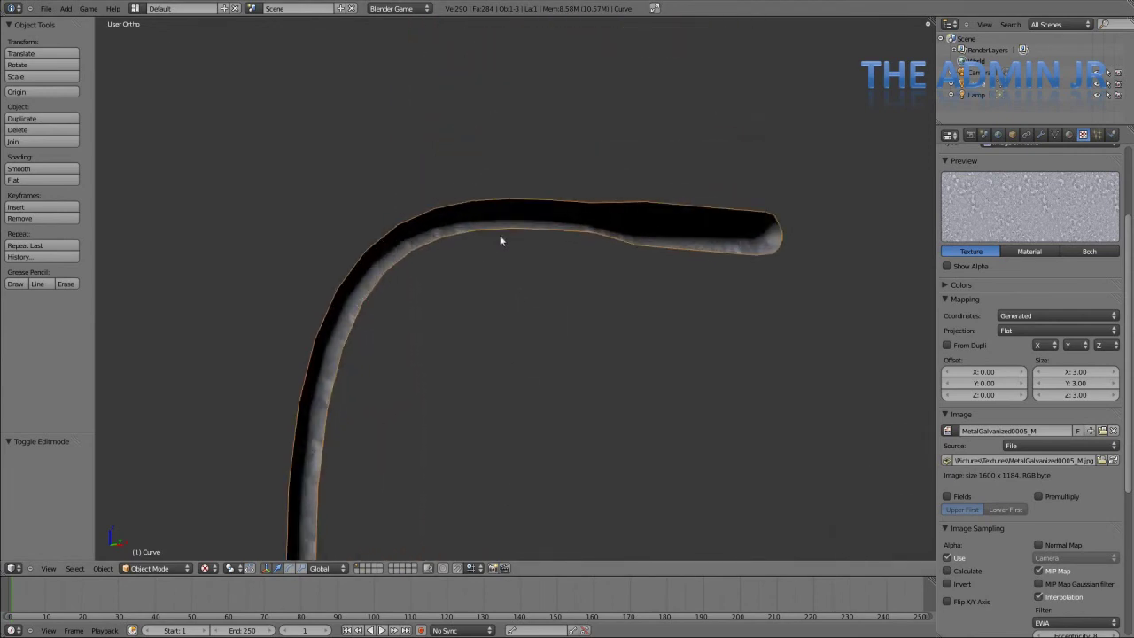
pyautogui.scroll(-2, 500, 235)
pyautogui.scroll(-4, 785, 225)
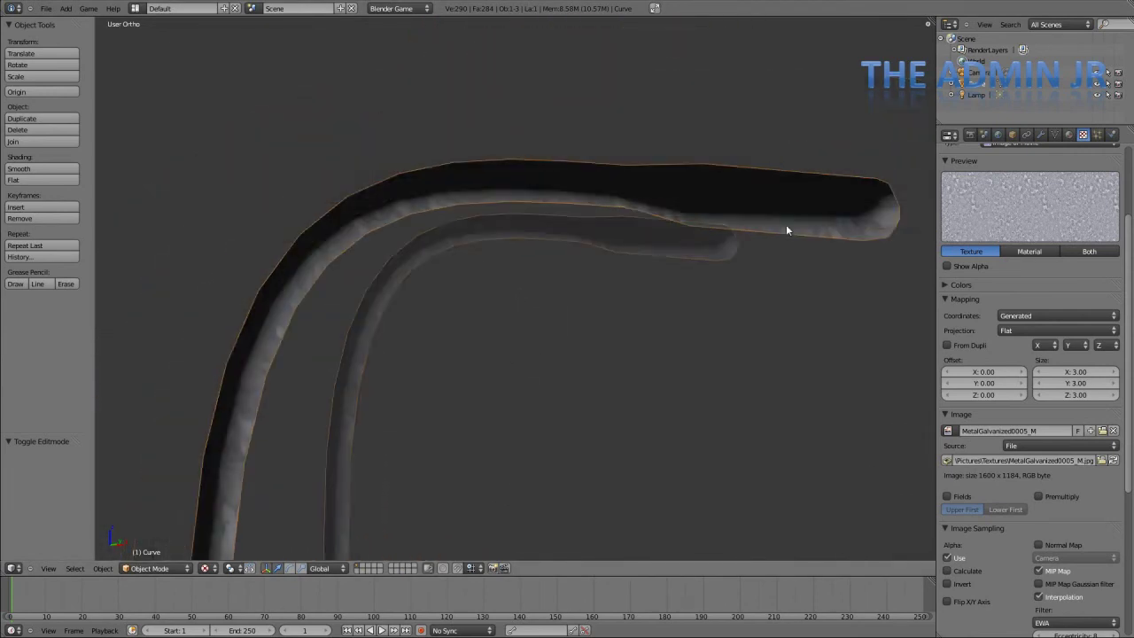
pyautogui.scroll(3, 785, 225)
pyautogui.scroll(-5, 785, 224)
# Step: Select the scene's original lamp in the front view and delete it
pyautogui.press('KP_1')
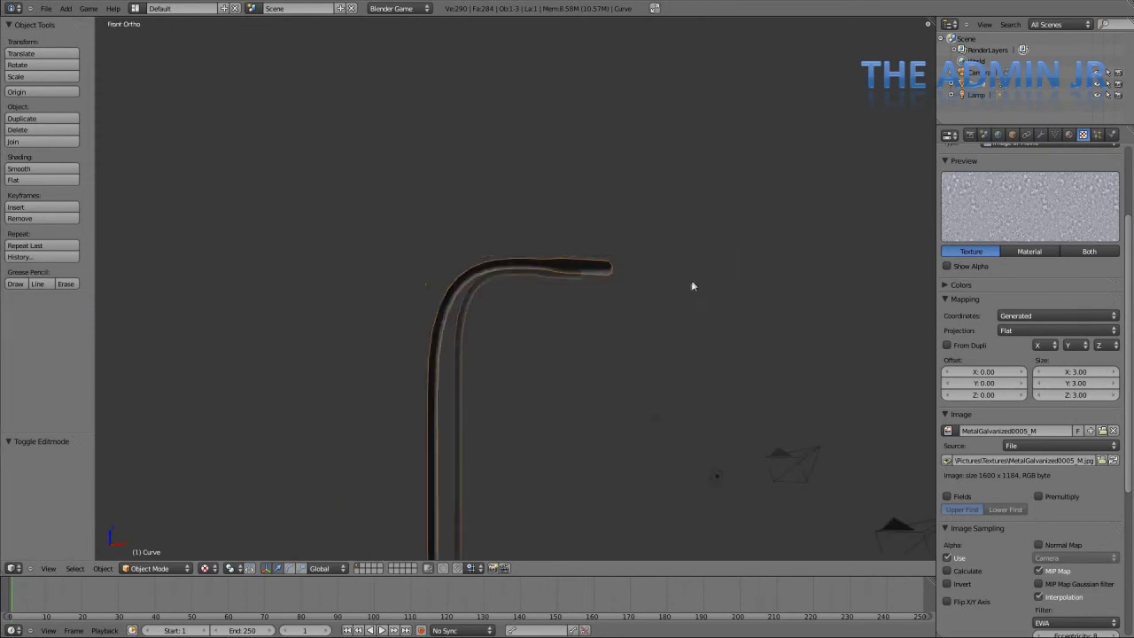
pyautogui.rightClick(555, 270)
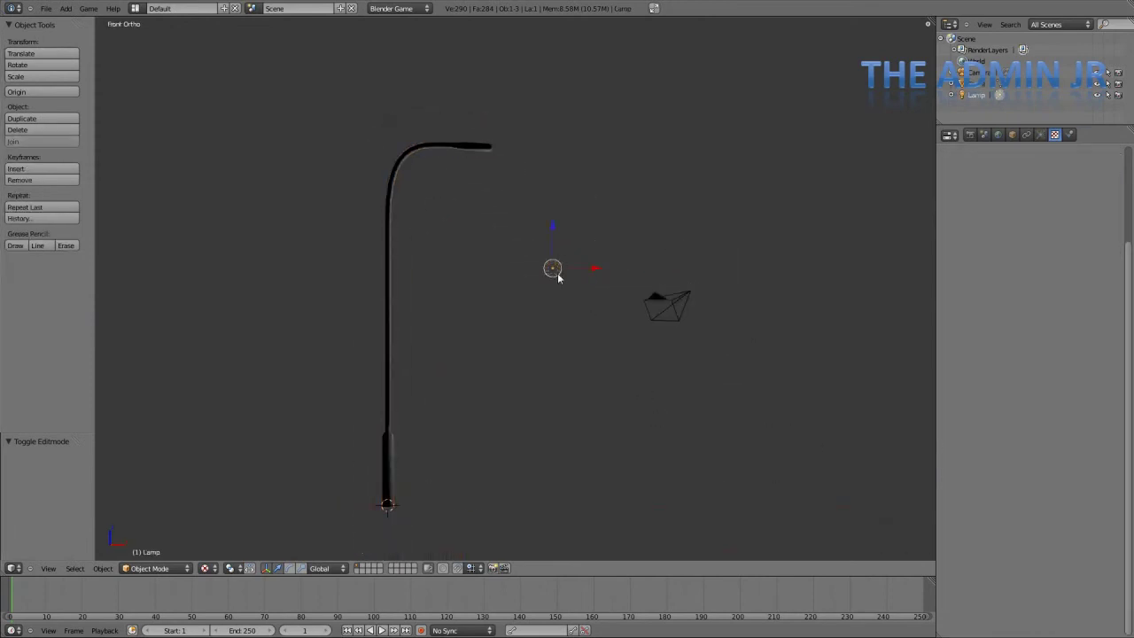
pyautogui.press('Delete')
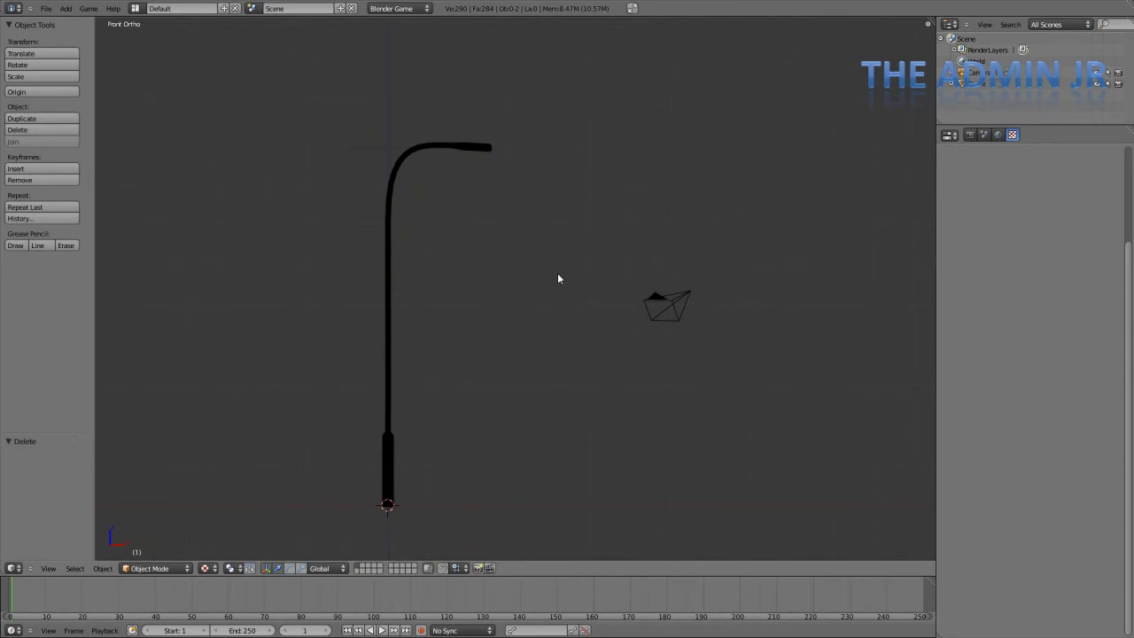
# Step: Try a Sun lamp at the base of the pole and delete it again
pyautogui.hotkey('shift', 'a')
pyautogui.hotkey('shift', 'a')
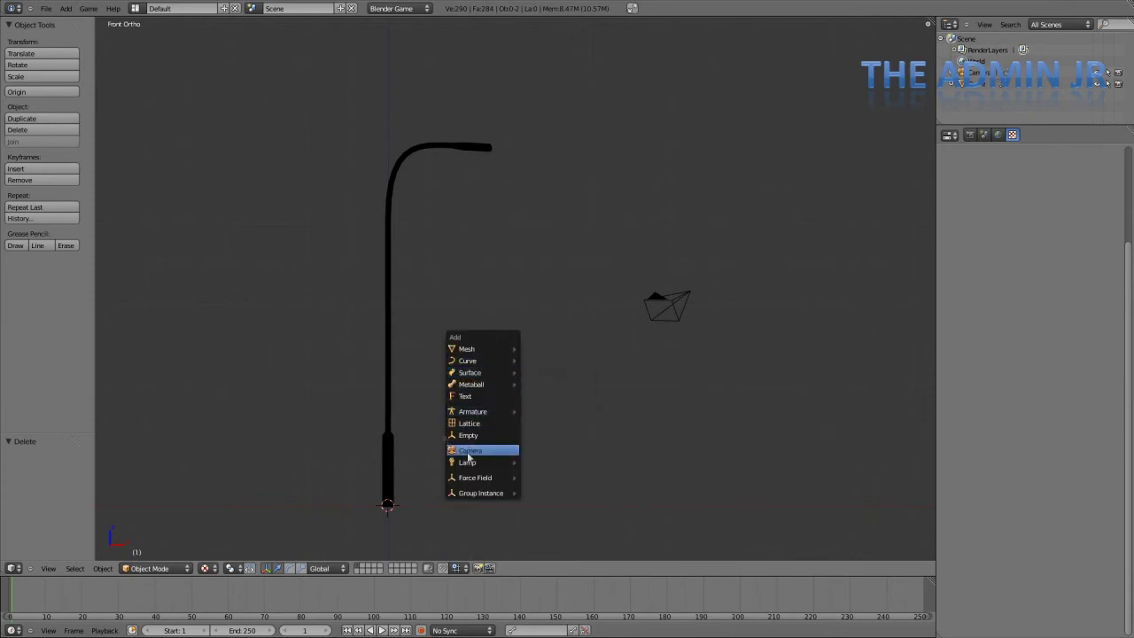
pyautogui.moveTo(475, 466)
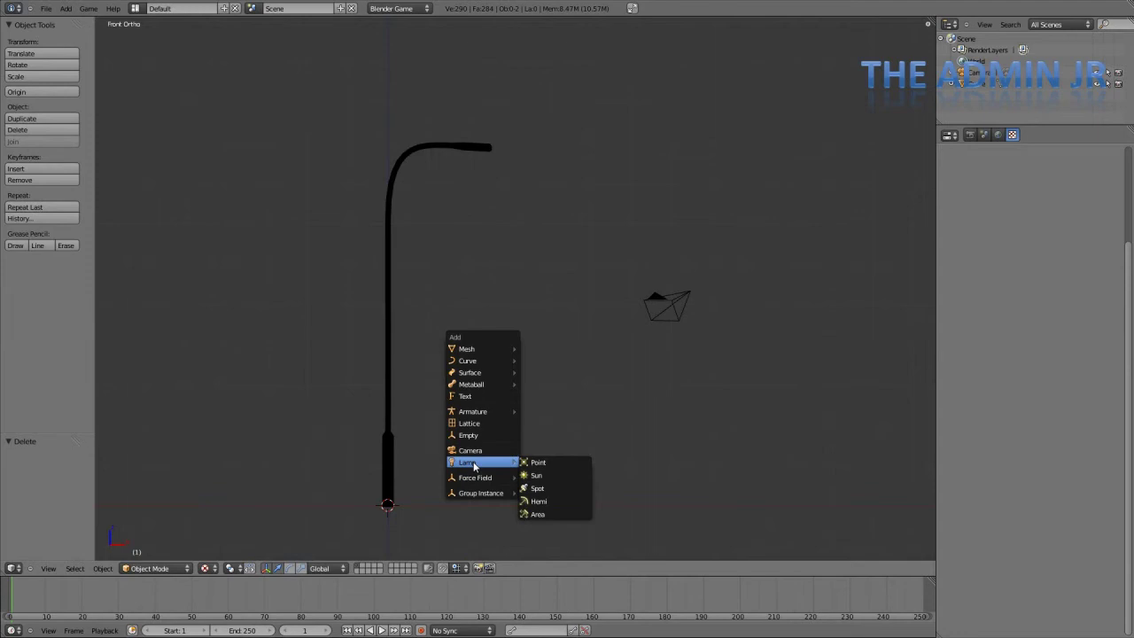
pyautogui.click(537, 474)
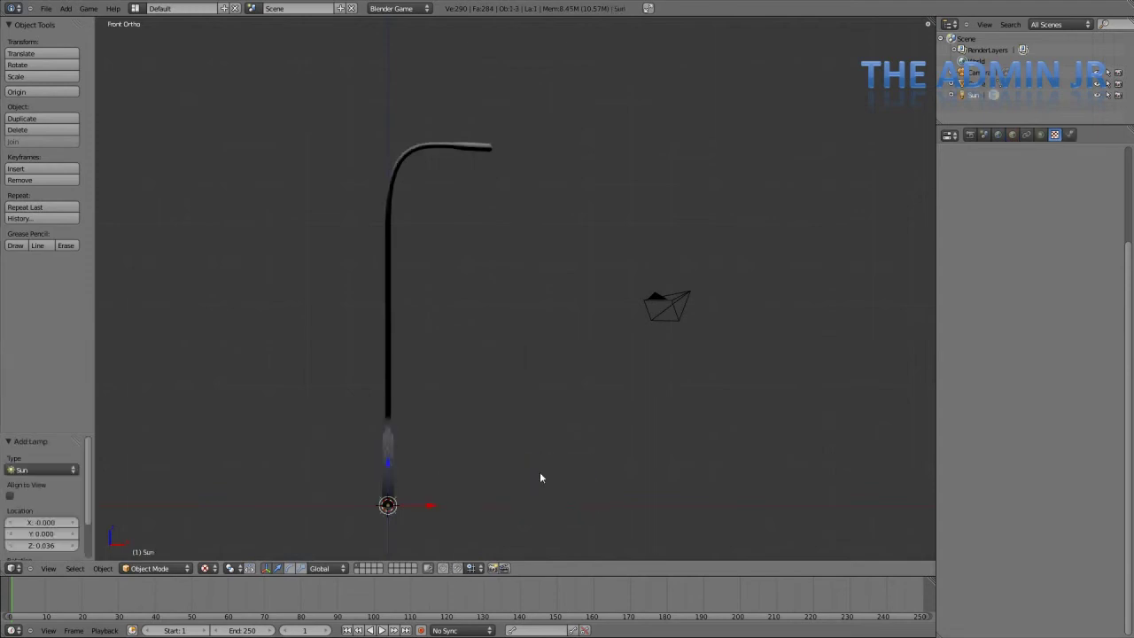
pyautogui.press('x')
pyautogui.click(539, 475)
# Step: Add a Spot lamp and move it about 2.18 along X and 8.49 along Z, just below the lamp head
pyautogui.hotkey('shift', 'a')
pyautogui.moveTo(495, 446)
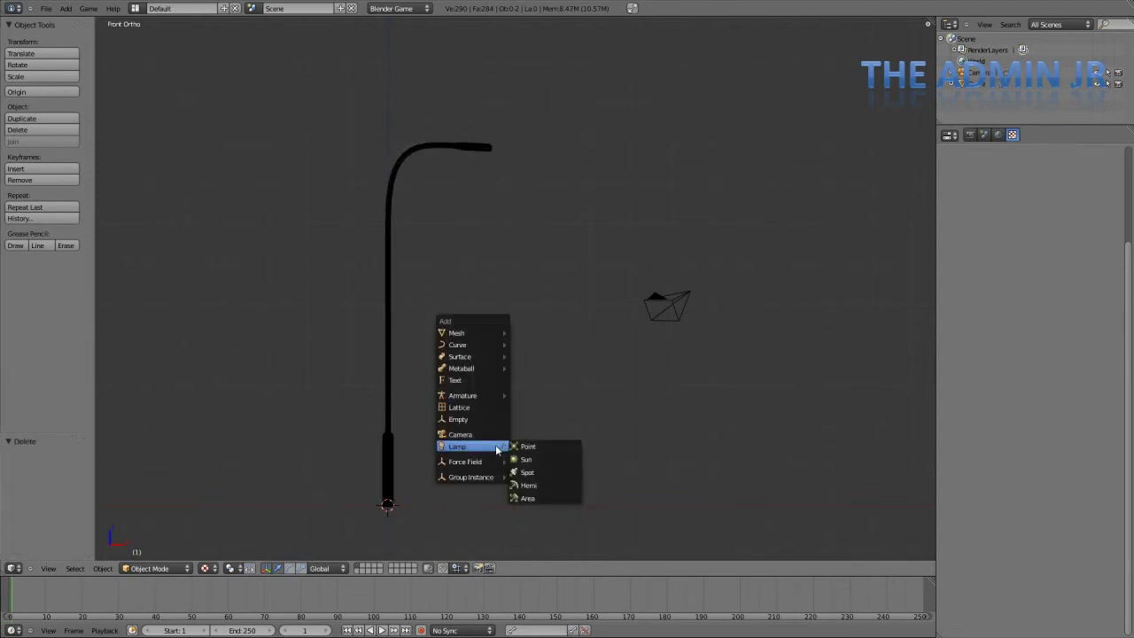
pyautogui.click(537, 473)
pyautogui.press('g')
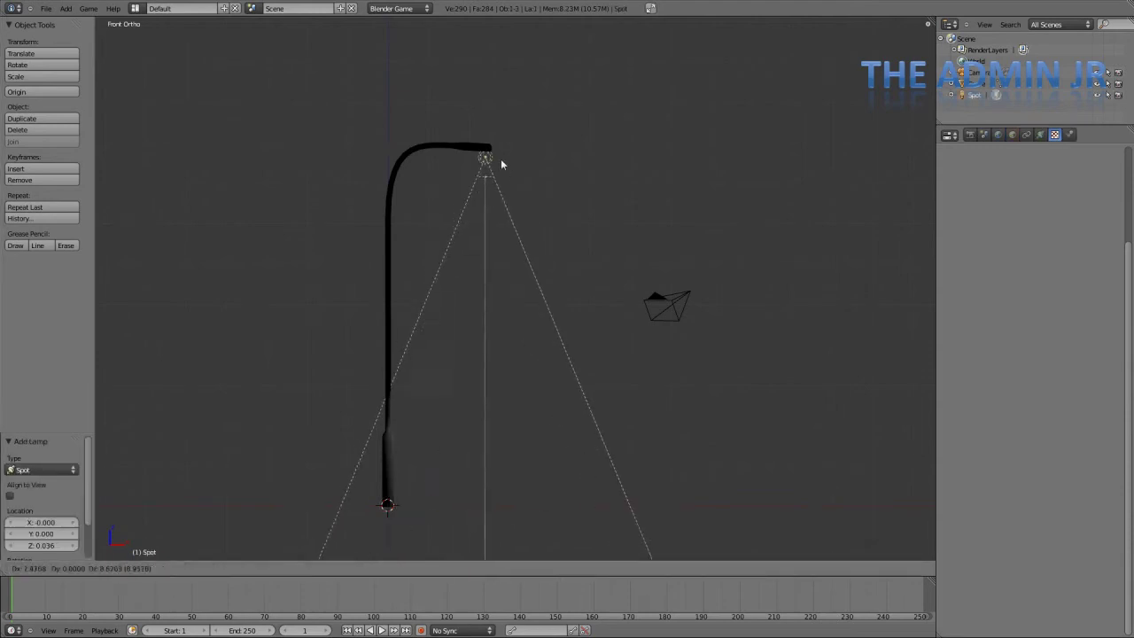
pyautogui.click(497, 167)
pyautogui.scroll(4, 496, 177)
# Step: Add a ground plane at the foot of the street lamp and scale it up by about 25.8
pyautogui.scroll(-5, 496, 190)
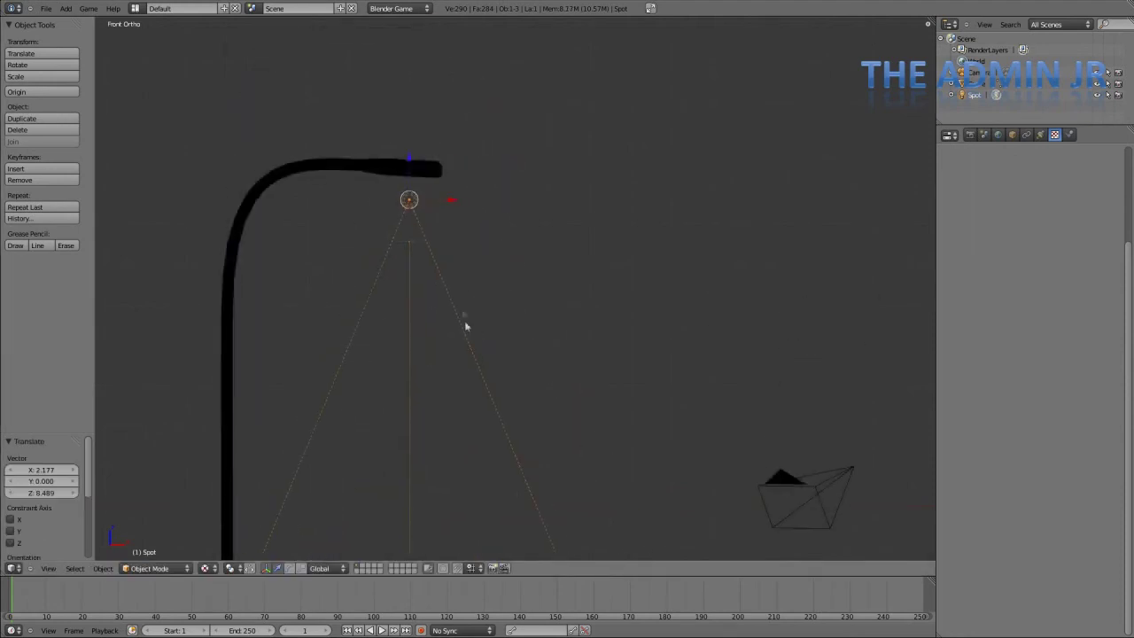
pyautogui.hotkey('shift', 'a')
pyautogui.moveTo(509, 306)
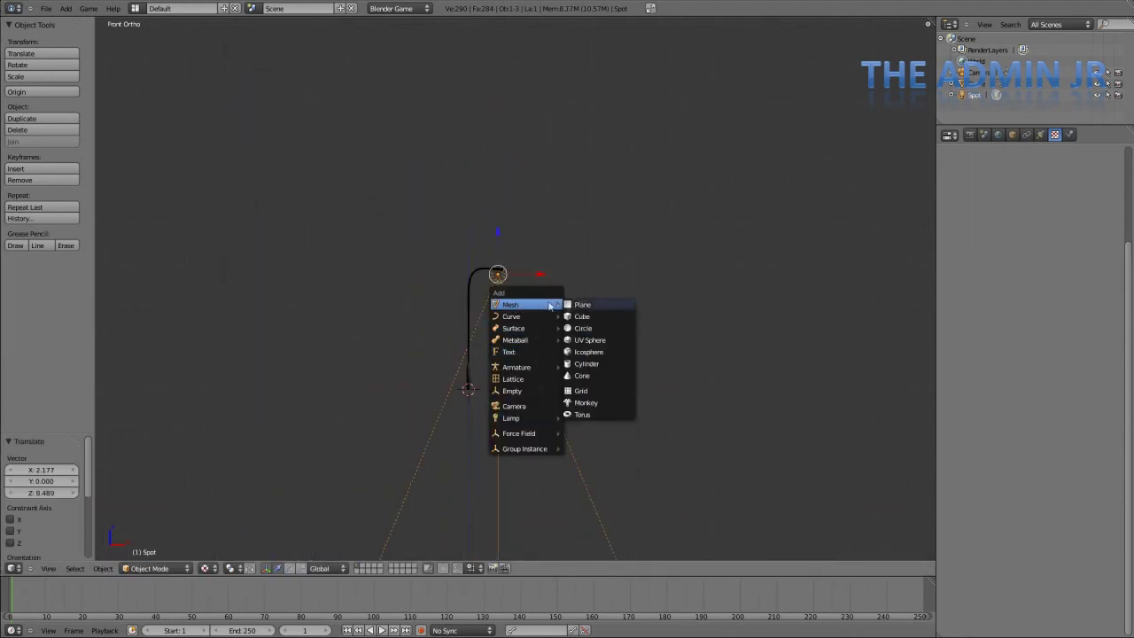
pyautogui.click(580, 305)
pyautogui.press('s')
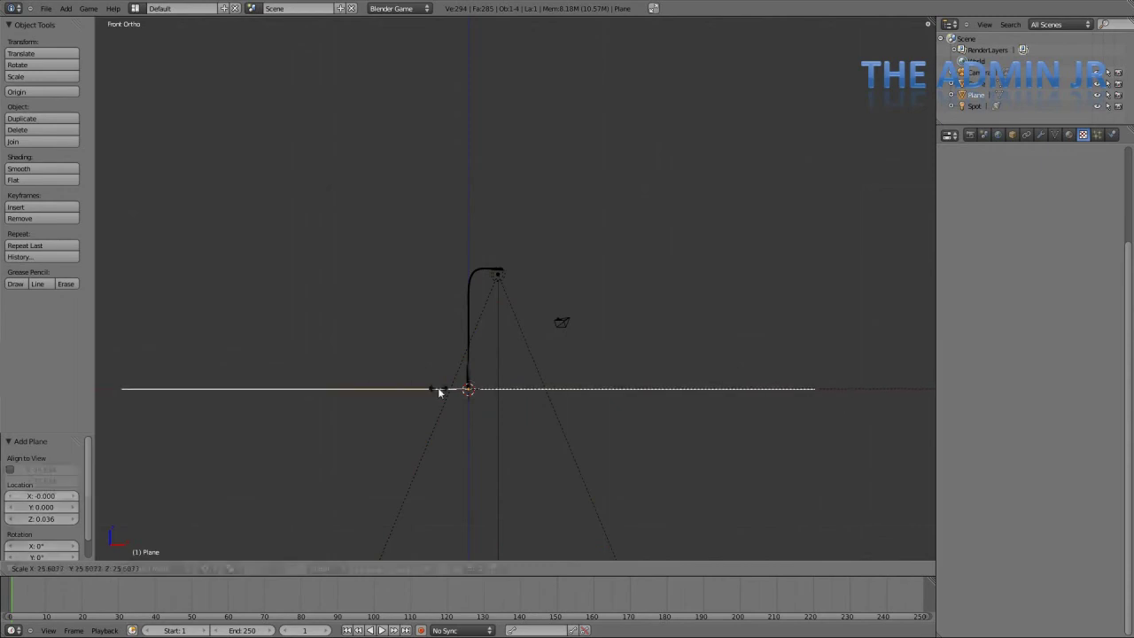
pyautogui.click(438, 393)
# Step: Select the spot lamp and raise it about 0.17 along Z toward the lamp head
pyautogui.moveTo(478, 328); pyautogui.dragTo(505, 438, button='middle')
pyautogui.scroll(-2, 508, 354)
pyautogui.scroll(8, 519, 313)
pyautogui.moveTo(508, 354); pyautogui.dragTo(422, 237, button='middle')
pyautogui.scroll(-1, 410, 332)
pyautogui.rightClick(421, 372)
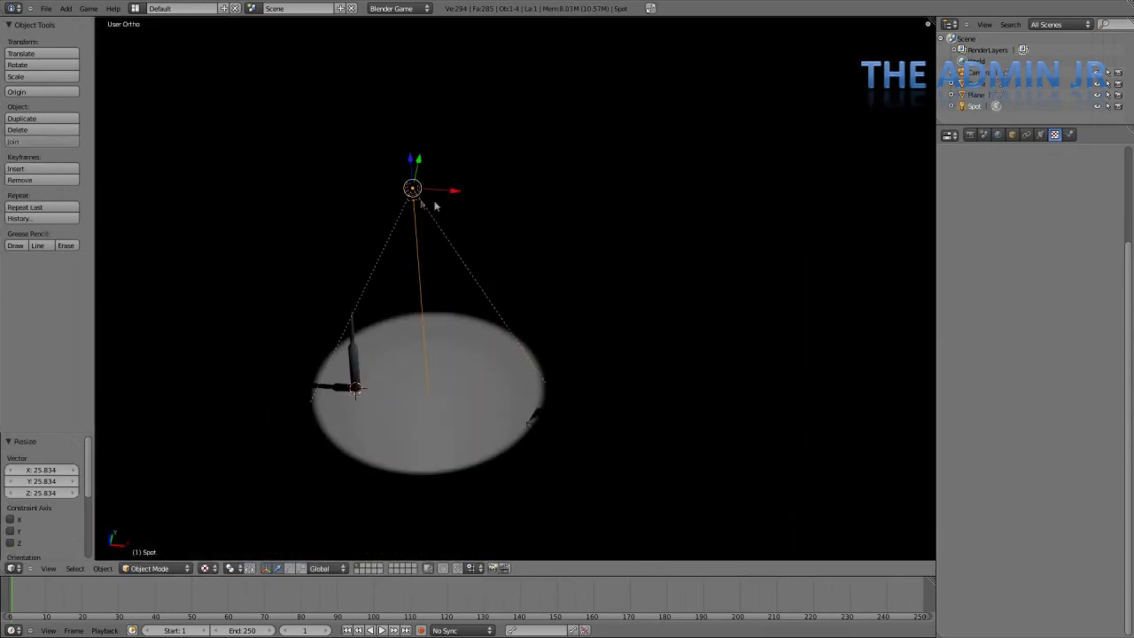
pyautogui.moveTo(426, 202)
pyautogui.mouseDown(button='middle')
pyautogui.moveTo(487, 192)
pyautogui.moveTo(471, 236)
pyautogui.moveTo(575, 296)
pyautogui.moveTo(416, 215)
pyautogui.mouseUp(button='middle')
pyautogui.moveTo(414, 159); pyautogui.dragTo(413, 149)
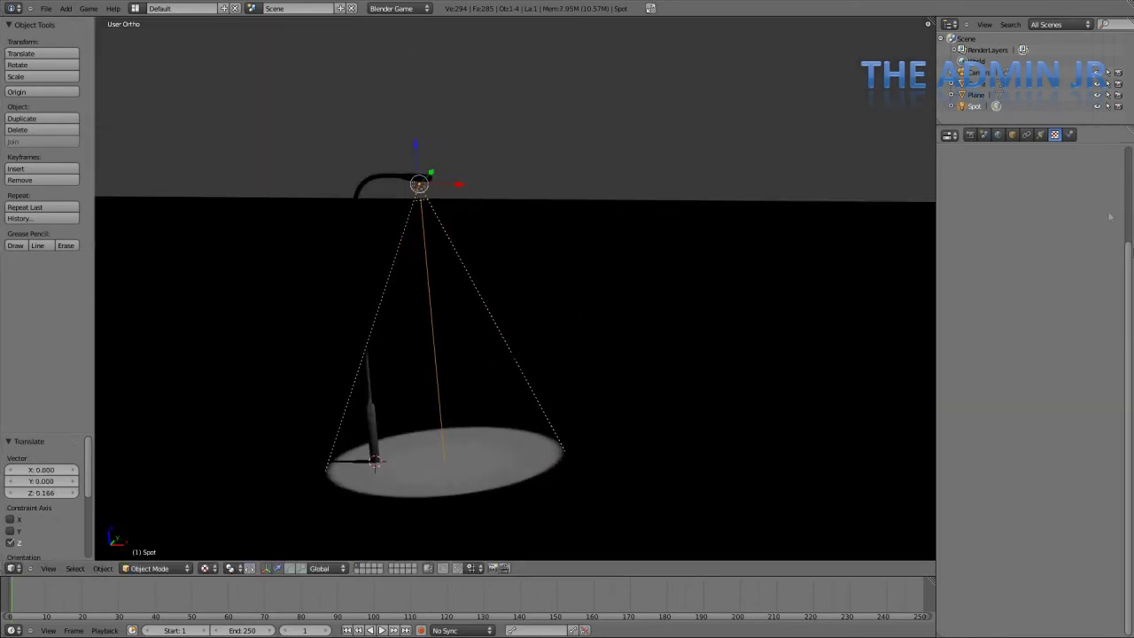
# Step: Set the spot lamp's shadow buffer clip start to 0
pyautogui.click(1041, 134)
pyautogui.scroll(-1, 1054, 446)
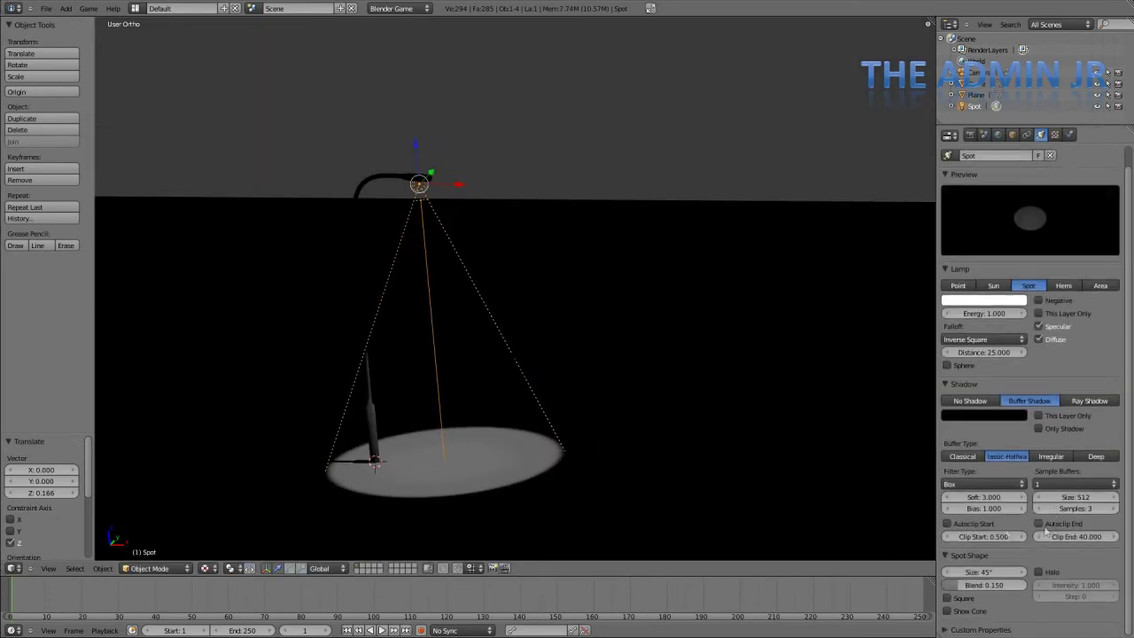
pyautogui.write('0')
pyautogui.press('Return')
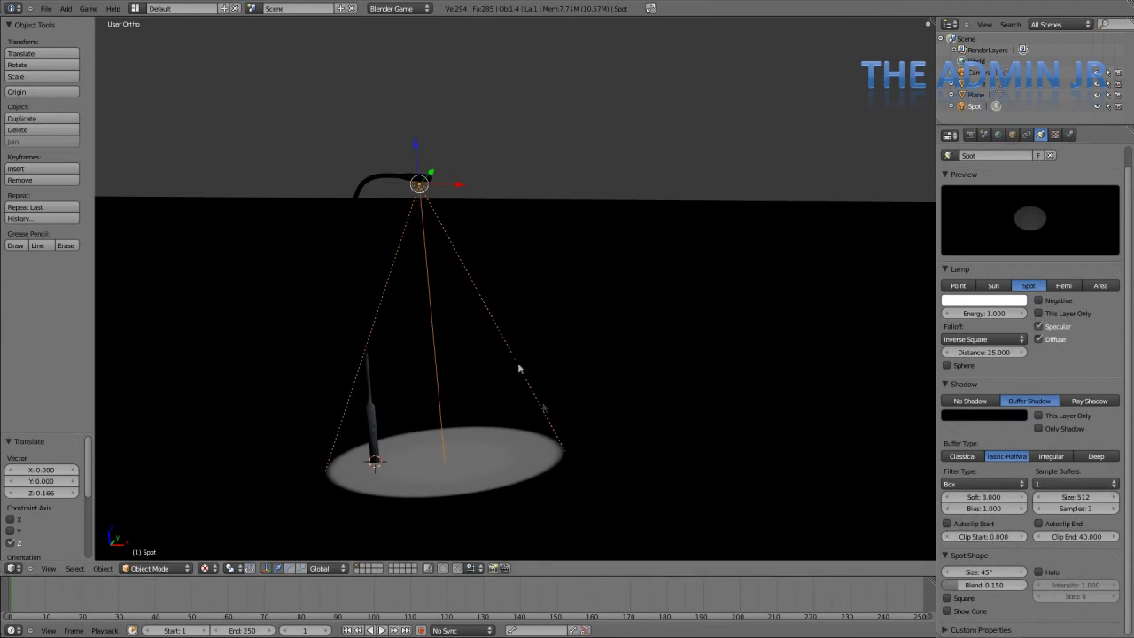
# Step: Set the spot lamp's energy to 0.2 and deselect everything
pyautogui.moveTo(519, 367); pyautogui.dragTo(836, 325, button='middle')
pyautogui.click(1000, 314)
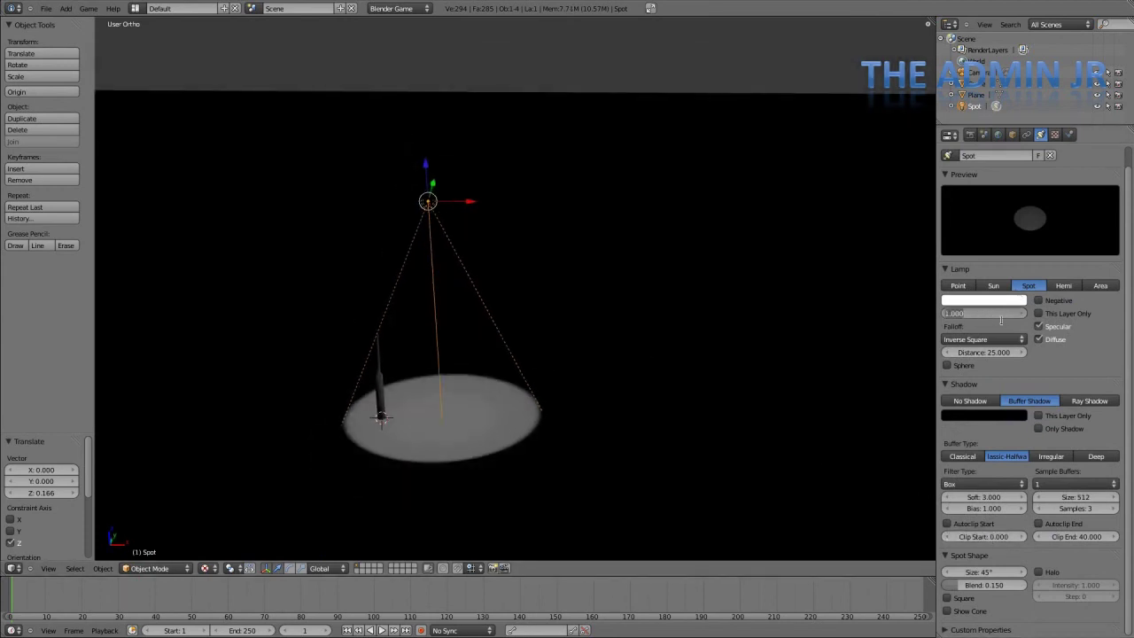
pyautogui.write('0.2')
pyautogui.press('Return')
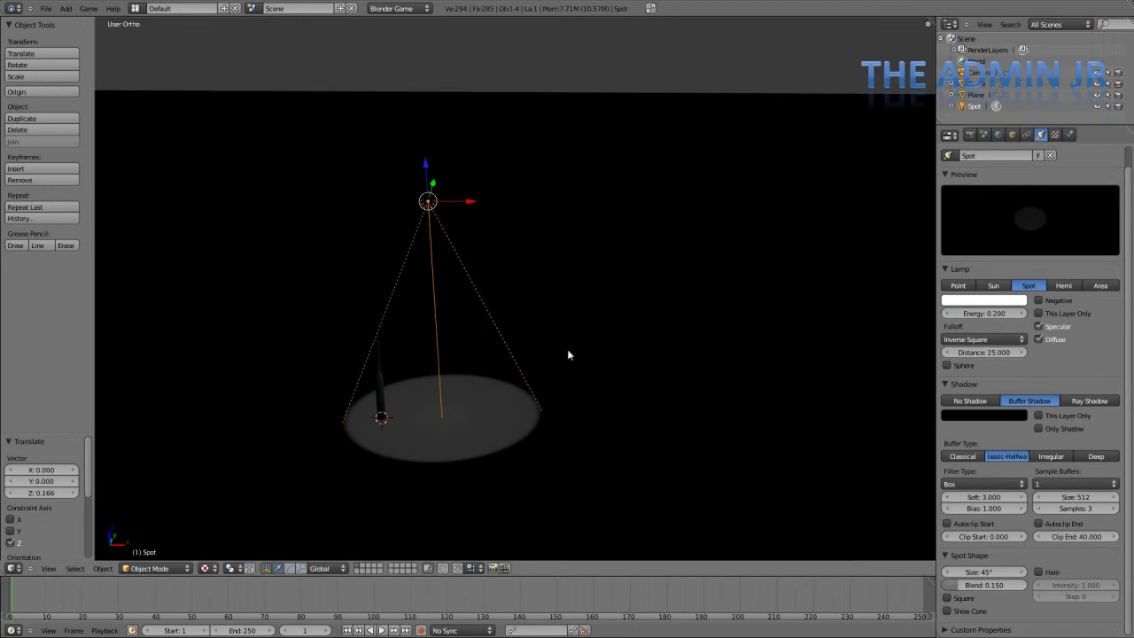
pyautogui.press('a')
# Step: Add a Point lamp in front view and move it about 2.11 along X and 8.33 along Z, just below the lamp head
pyautogui.moveTo(535, 382); pyautogui.dragTo(434, 304, button='middle')
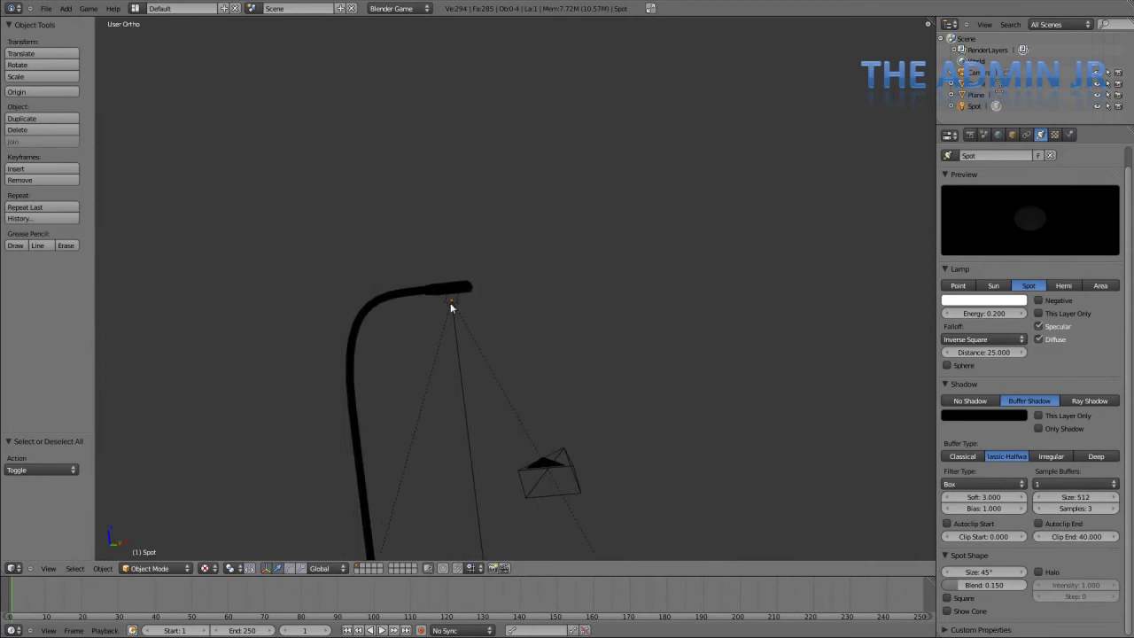
pyautogui.press('KP_1')
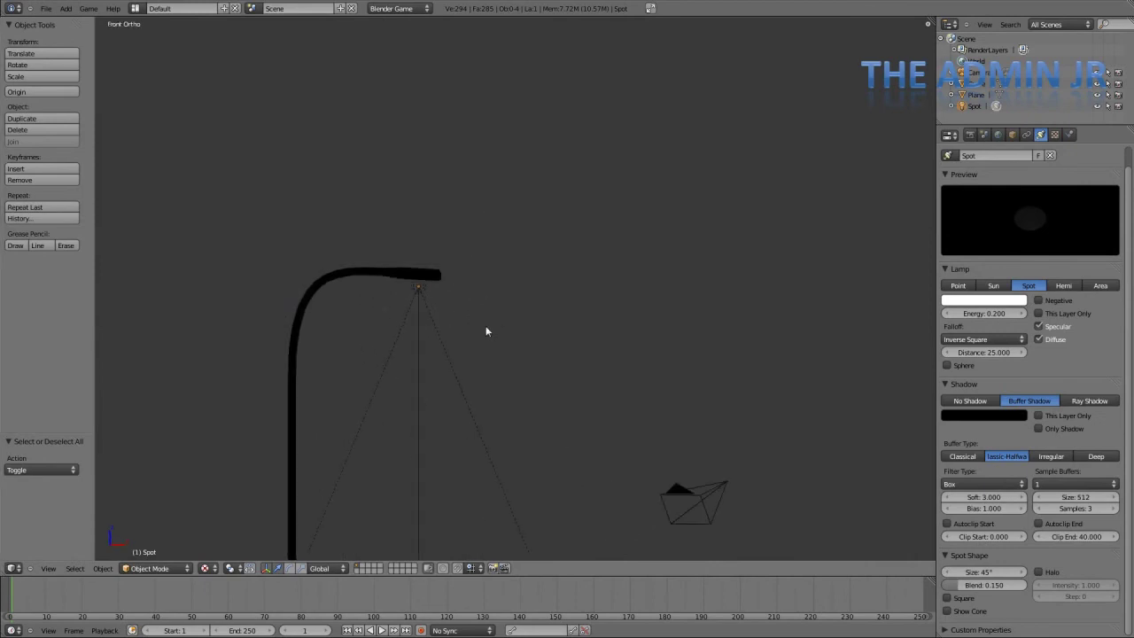
pyautogui.hotkey('shift', 'a')
pyautogui.moveTo(447, 440)
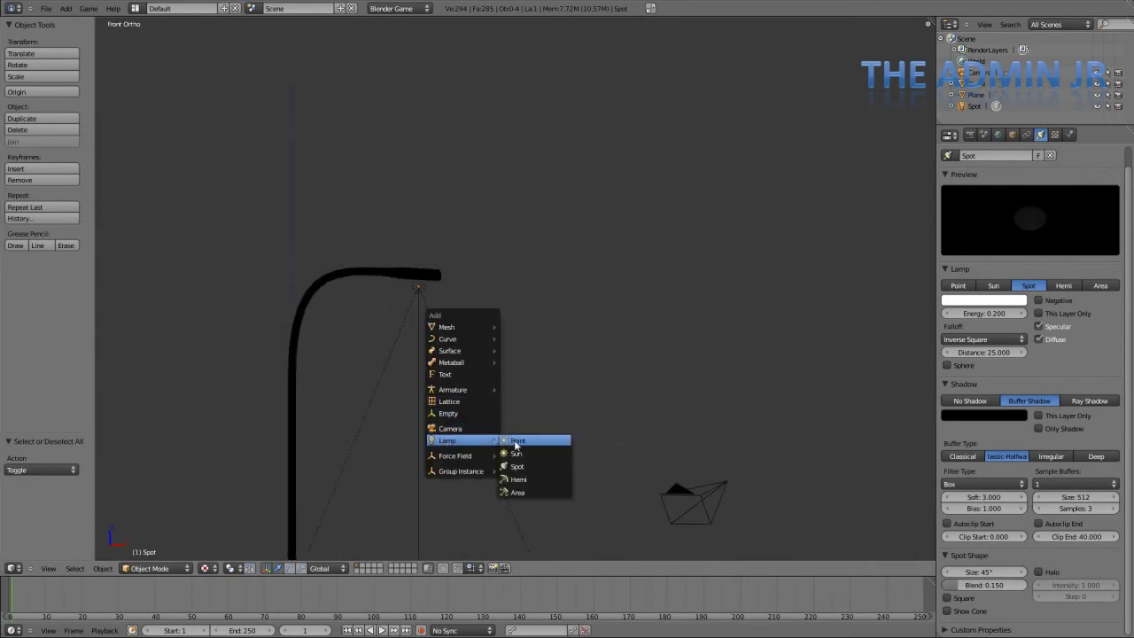
pyautogui.click(523, 446)
pyautogui.scroll(-3, 487, 408)
pyautogui.press('g')
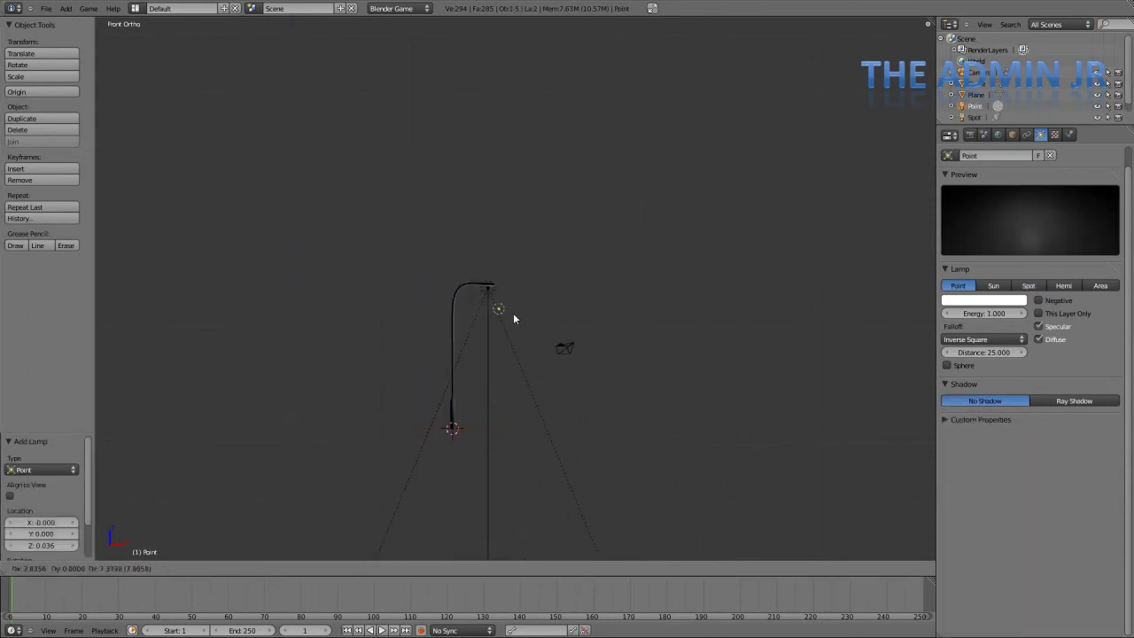
pyautogui.click(504, 301)
# Step: Select the spot lamp and snap the 3D cursor to it
pyautogui.scroll(5, 487, 281)
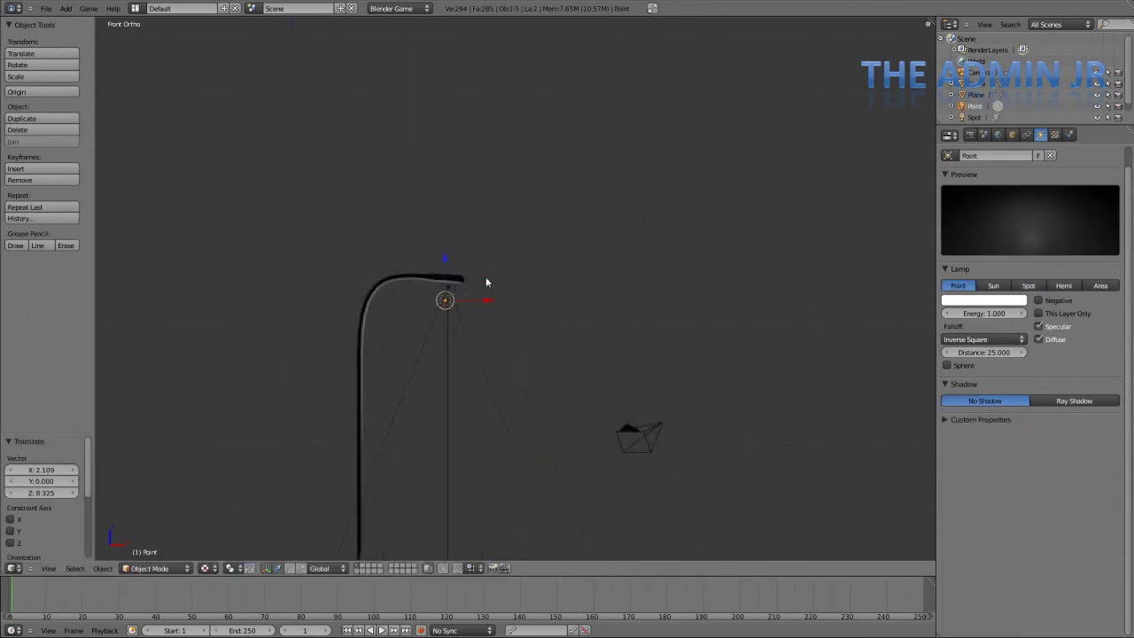
pyautogui.keyDown('shift'); pyautogui.moveTo(381, 244); pyautogui.dragTo(490, 330, button='middle'); pyautogui.keyUp('shift')
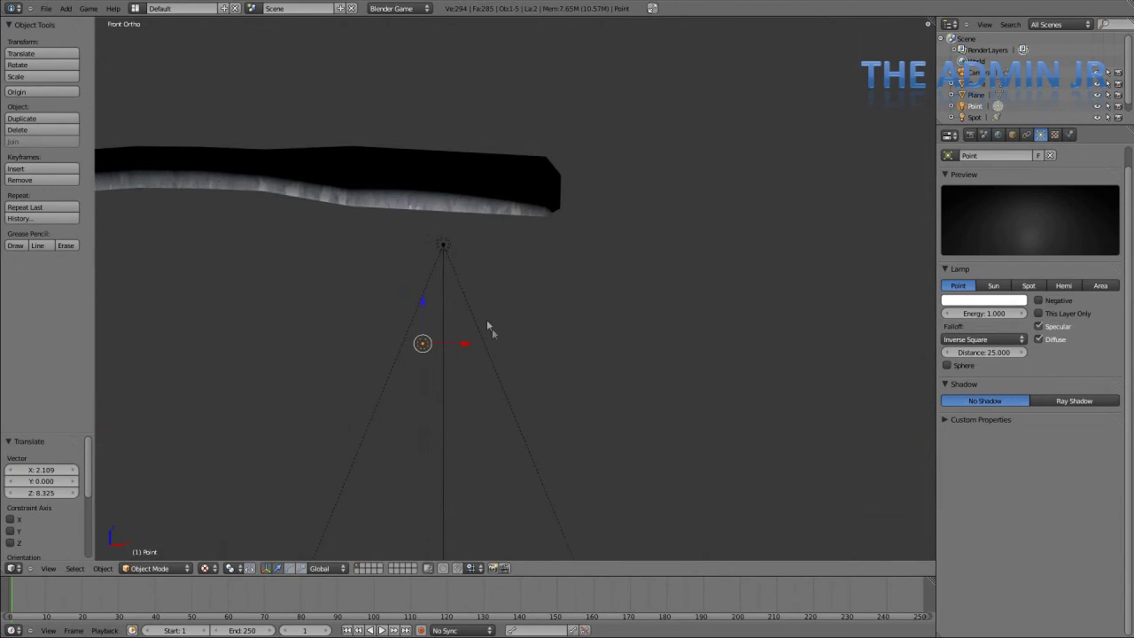
pyautogui.rightClick(443, 248)
pyautogui.click(103, 568)
pyautogui.moveTo(133, 510)
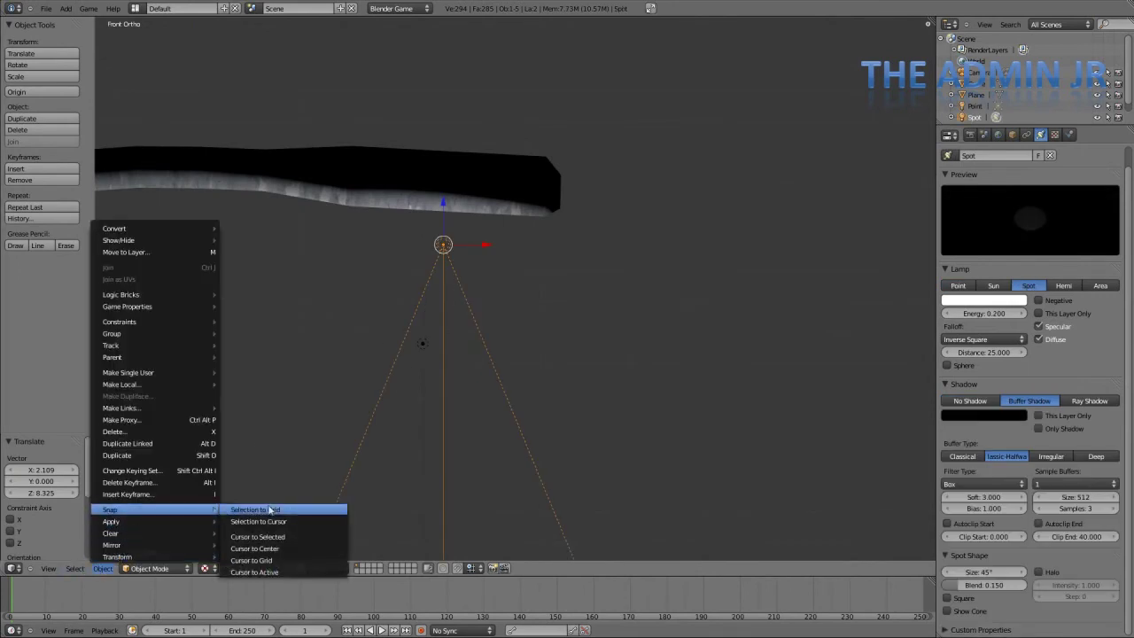
pyautogui.click(288, 536)
# Step: Select the point lamp and snap it to the 3D cursor at the spot lamp's origin
pyautogui.rightClick(427, 346)
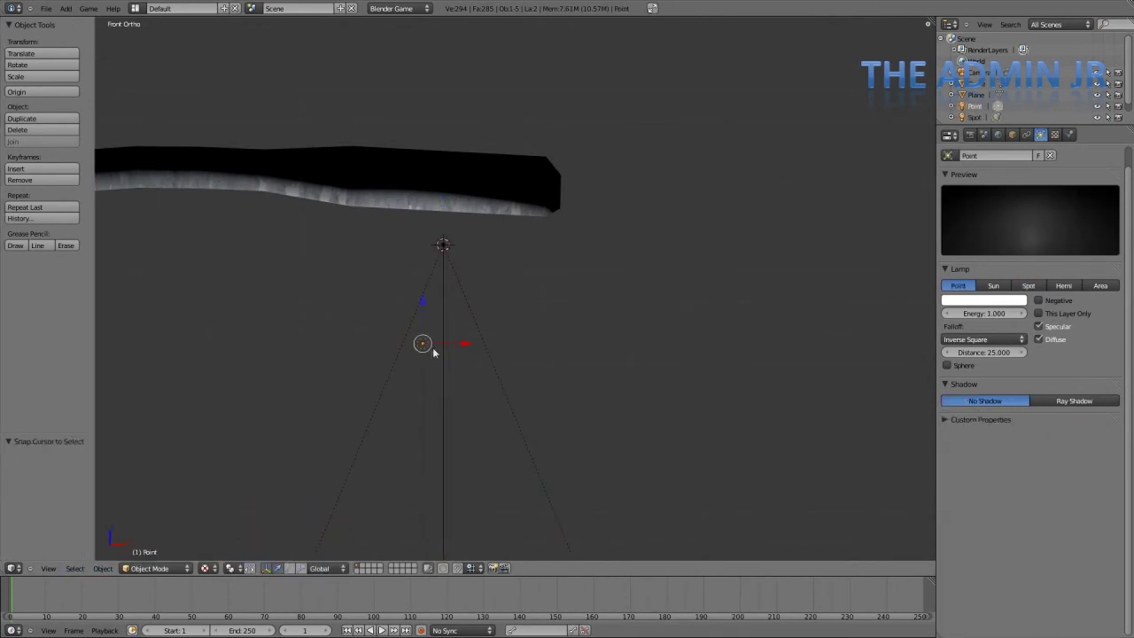
pyautogui.click(102, 567)
pyautogui.moveTo(133, 509)
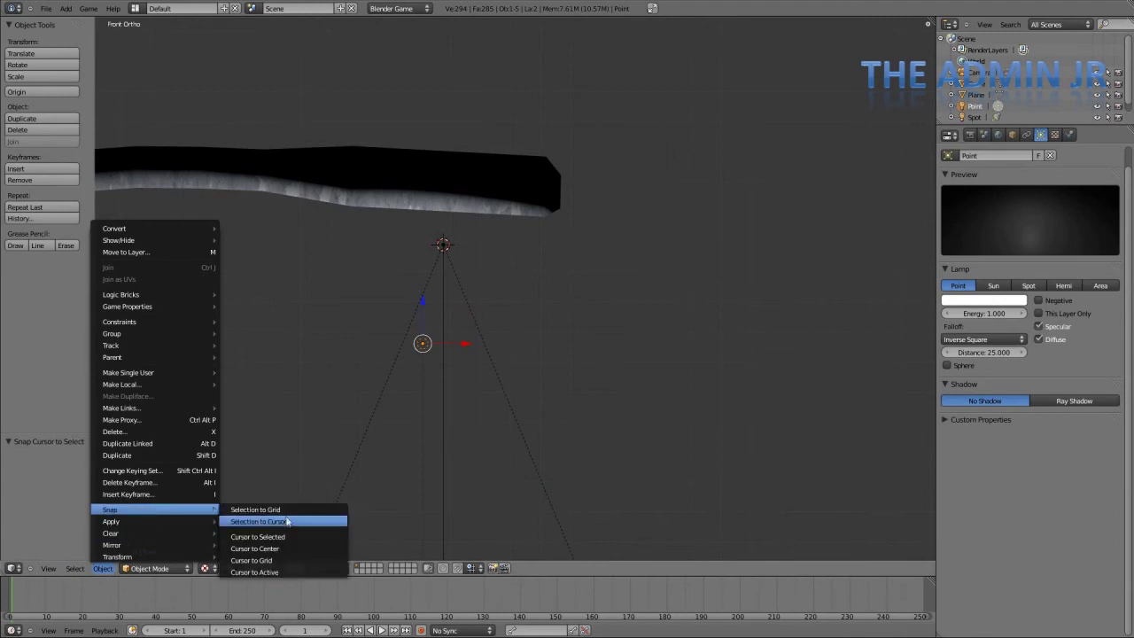
pyautogui.click(286, 522)
pyautogui.scroll(3, 466, 208)
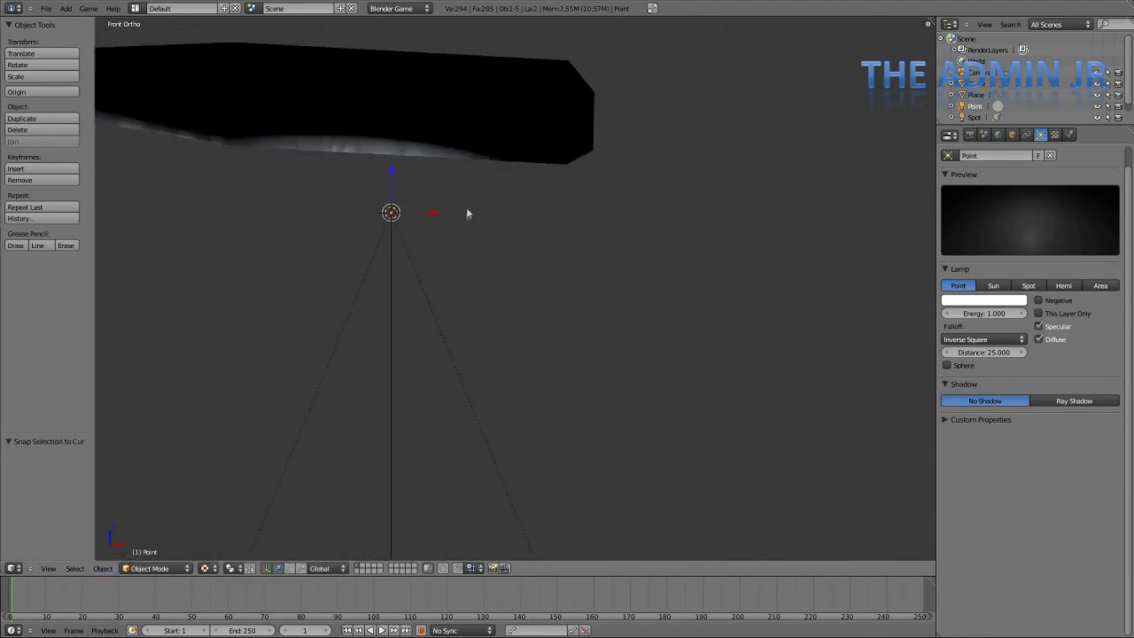
pyautogui.scroll(-3, 443, 226)
# Step: Select the point lamp and set its energy to 0.3, with everything deselected again
pyautogui.rightClick(440, 285)
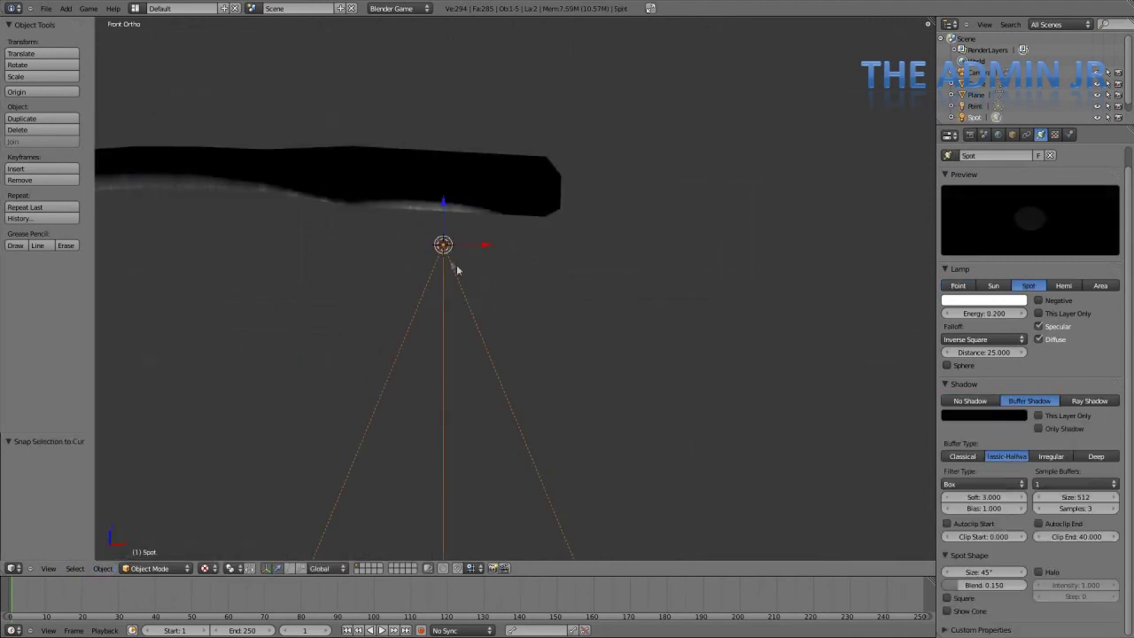
pyautogui.scroll(4, 456, 264)
pyautogui.scroll(-9, 514, 266)
pyautogui.press('a')
pyautogui.scroll(-3, 537, 349)
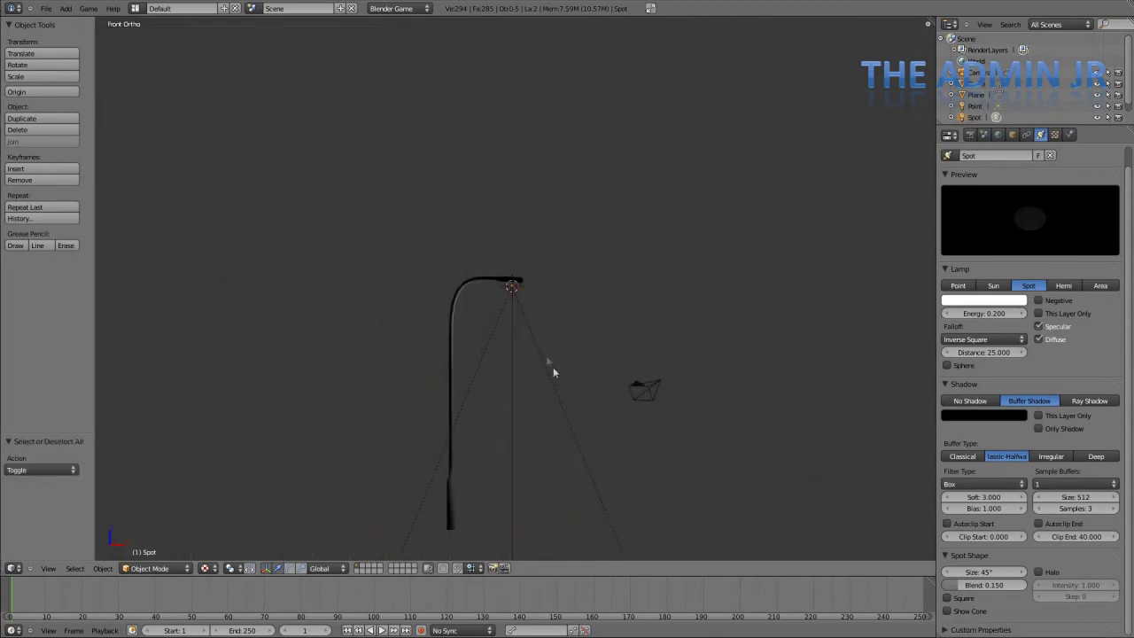
pyautogui.scroll(5, 552, 369)
pyautogui.rightClick(495, 267)
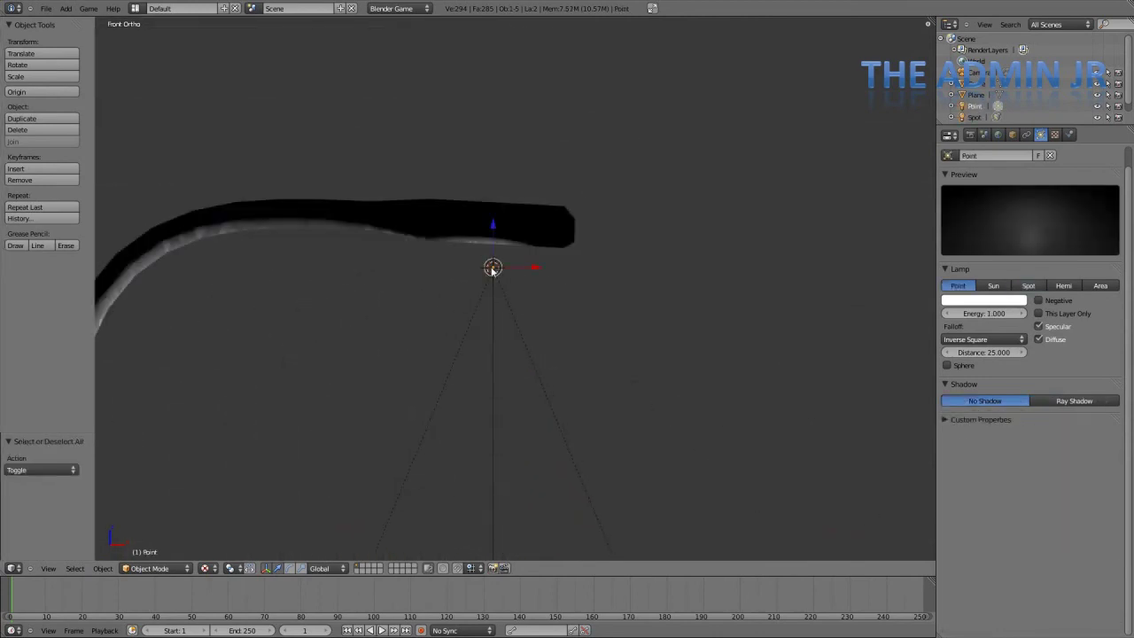
pyautogui.click(981, 311)
pyautogui.write('0')
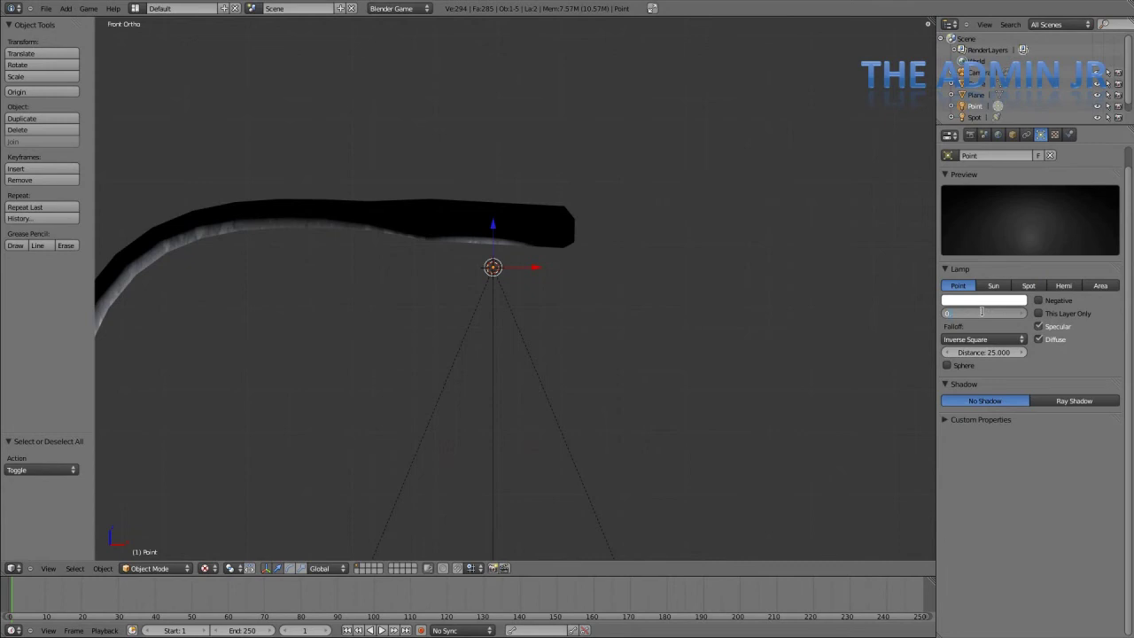
pyautogui.write('.3')
pyautogui.press('Return')
pyautogui.scroll(-4, 589, 315)
pyautogui.press('a')
# Step: Set the point lamp's energy to 1 to test its effect on the ground
pyautogui.moveTo(588, 315); pyautogui.dragTo(505, 443, button='middle')
pyautogui.scroll(-8, 525, 420)
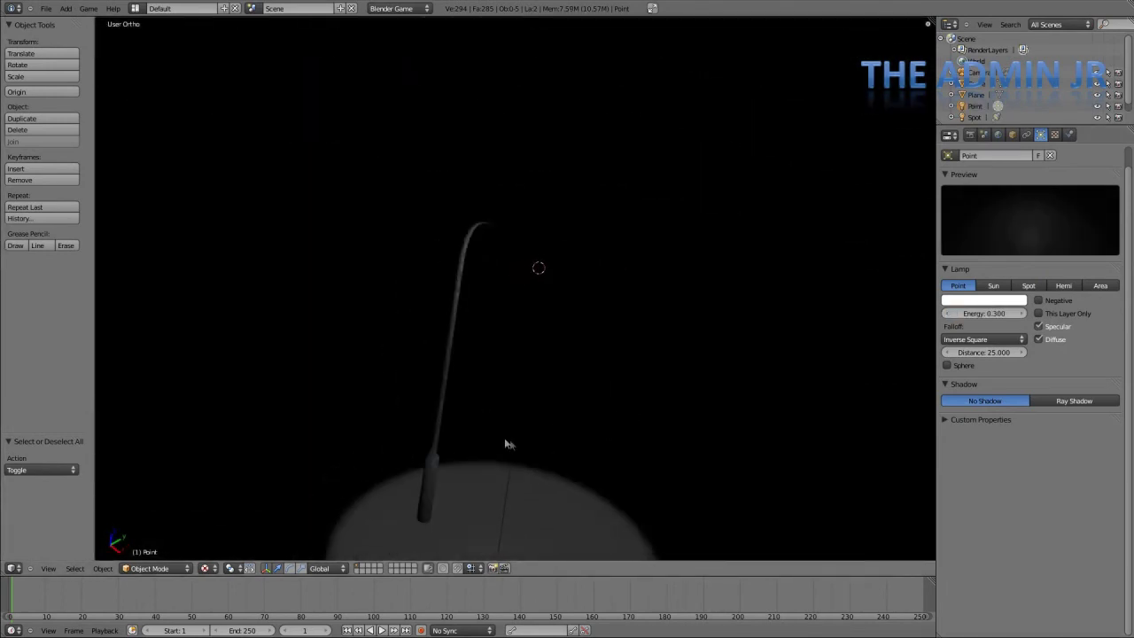
pyautogui.scroll(-5, 505, 443)
pyautogui.moveTo(562, 405); pyautogui.dragTo(886, 328, button='middle')
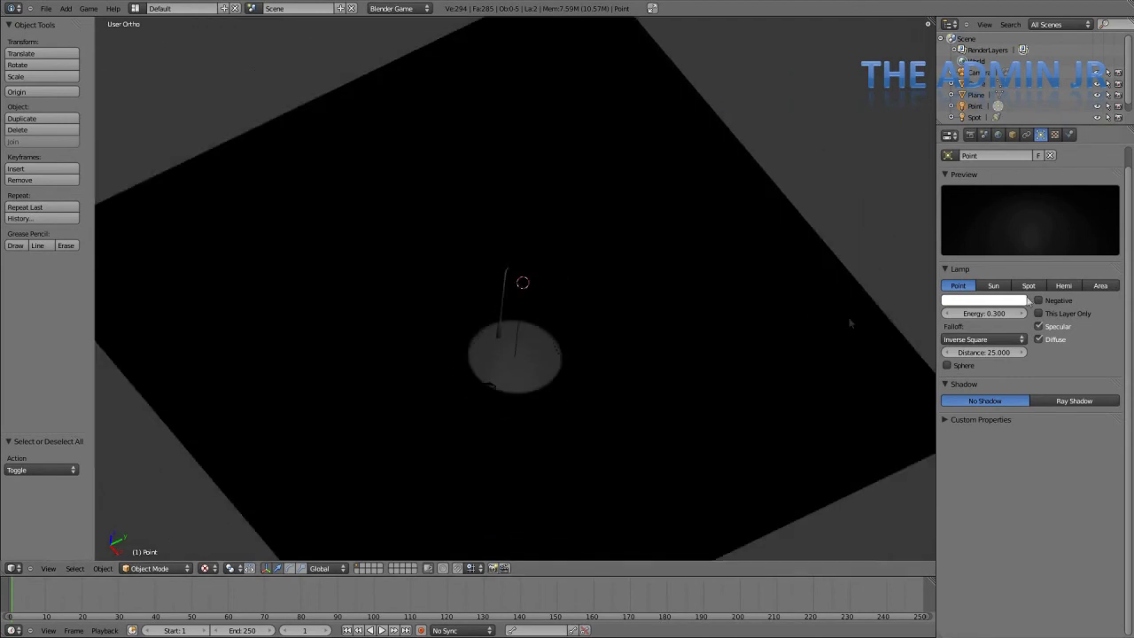
pyautogui.click(993, 309)
pyautogui.write('1')
pyautogui.press('Return')
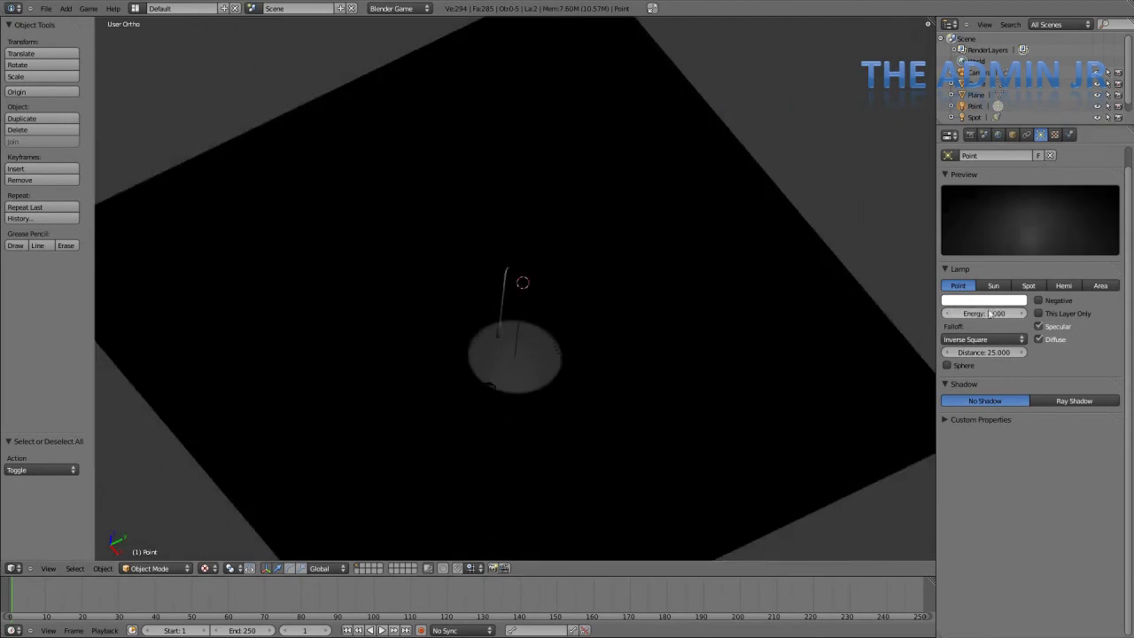
# Step: Reselect the point lamp and set its energy back to 0.3
pyautogui.rightClick(501, 330)
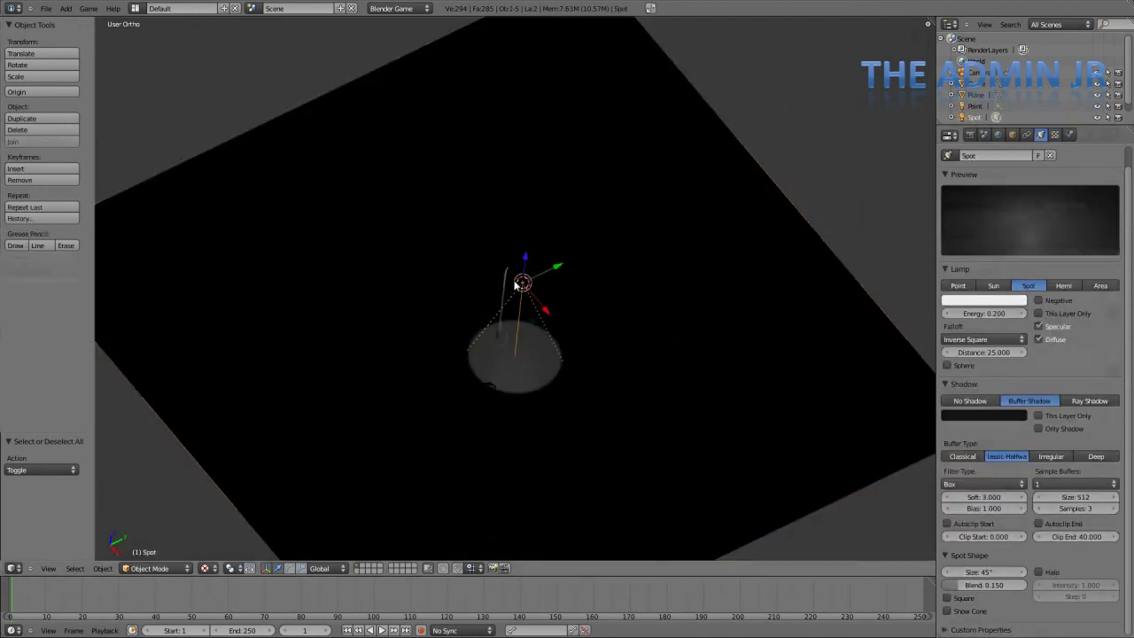
pyautogui.rightClick(522, 285)
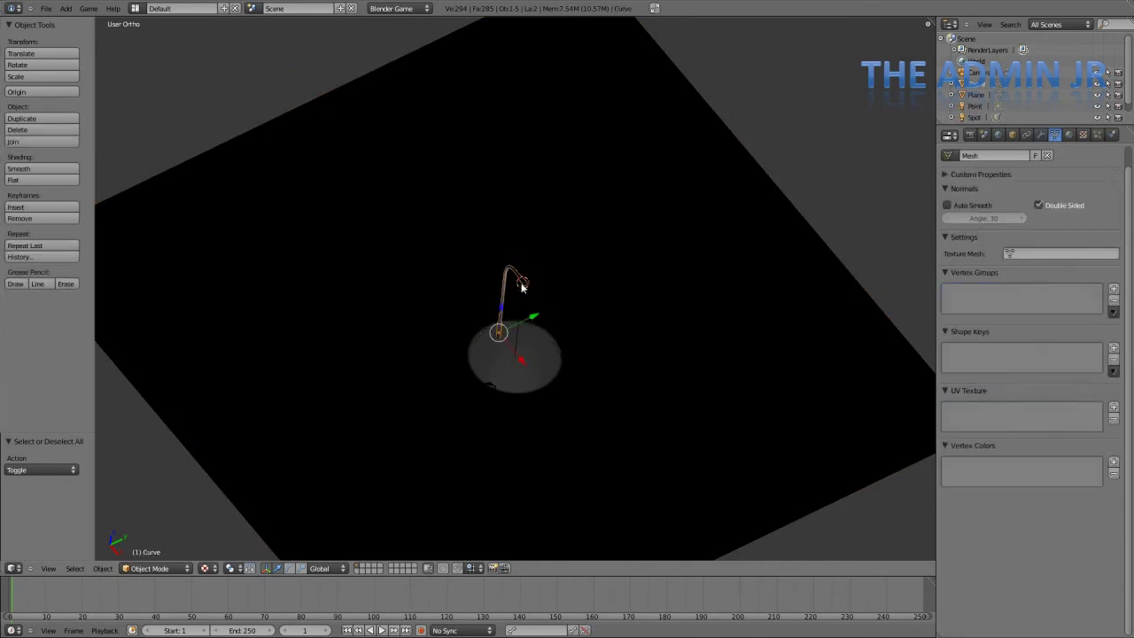
pyautogui.moveTo(545, 278)
pyautogui.mouseDown(button='middle')
pyautogui.moveTo(587, 213)
pyautogui.moveTo(558, 272)
pyautogui.mouseUp(button='middle')
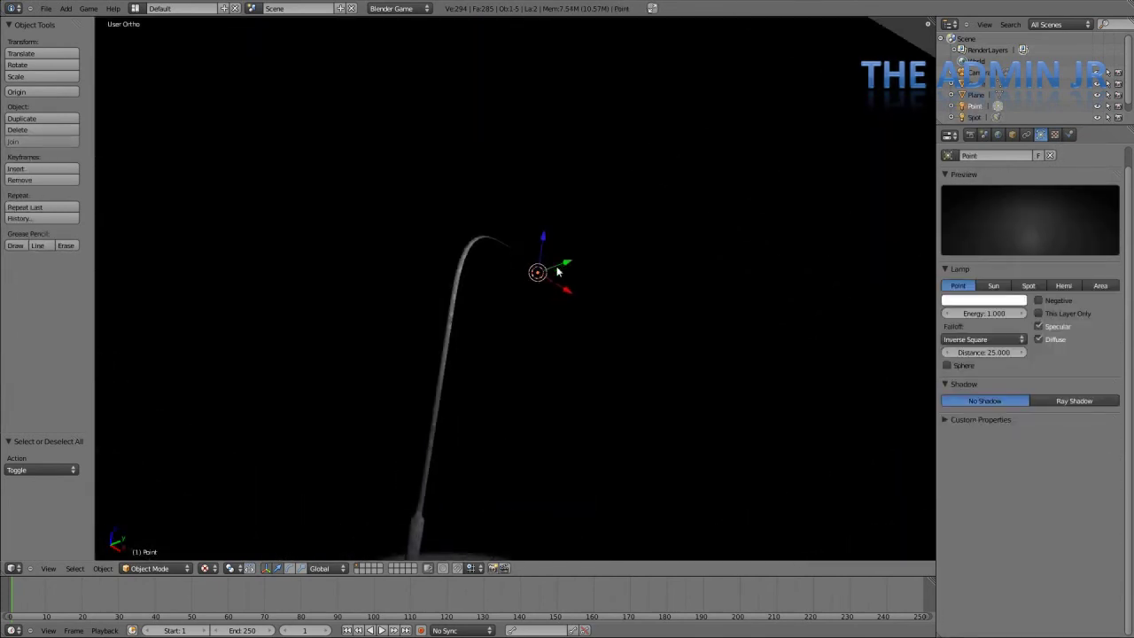
pyautogui.click(995, 316)
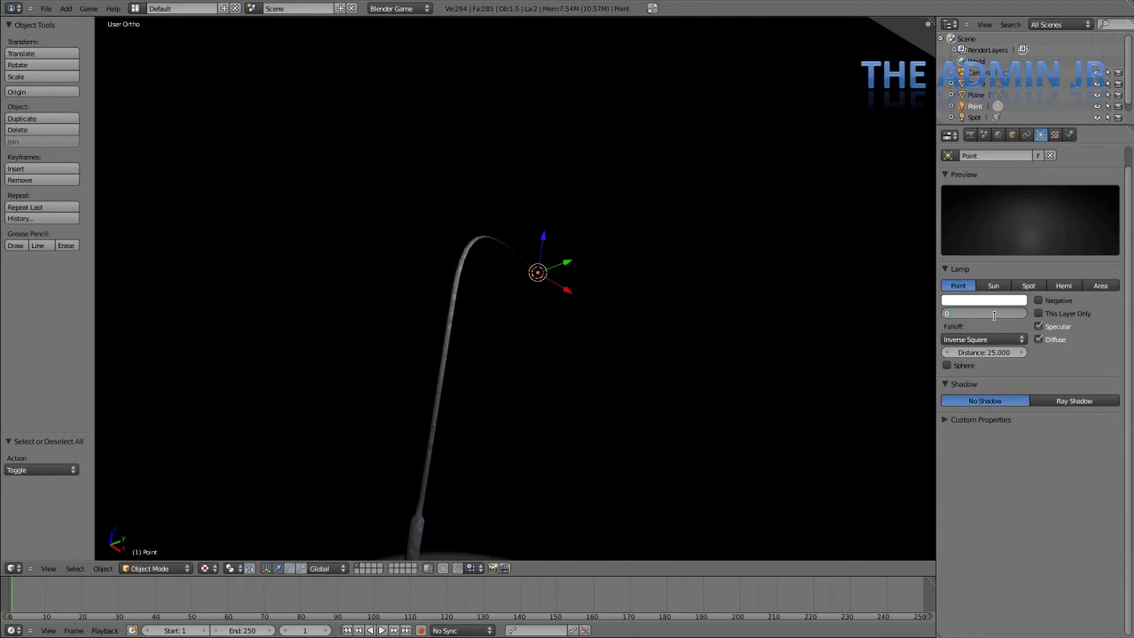
pyautogui.press('Return')
# Step: Select the ground plane and create a new material for it
pyautogui.rightClick(595, 272)
pyautogui.moveTo(595, 272); pyautogui.dragTo(643, 206, button='middle')
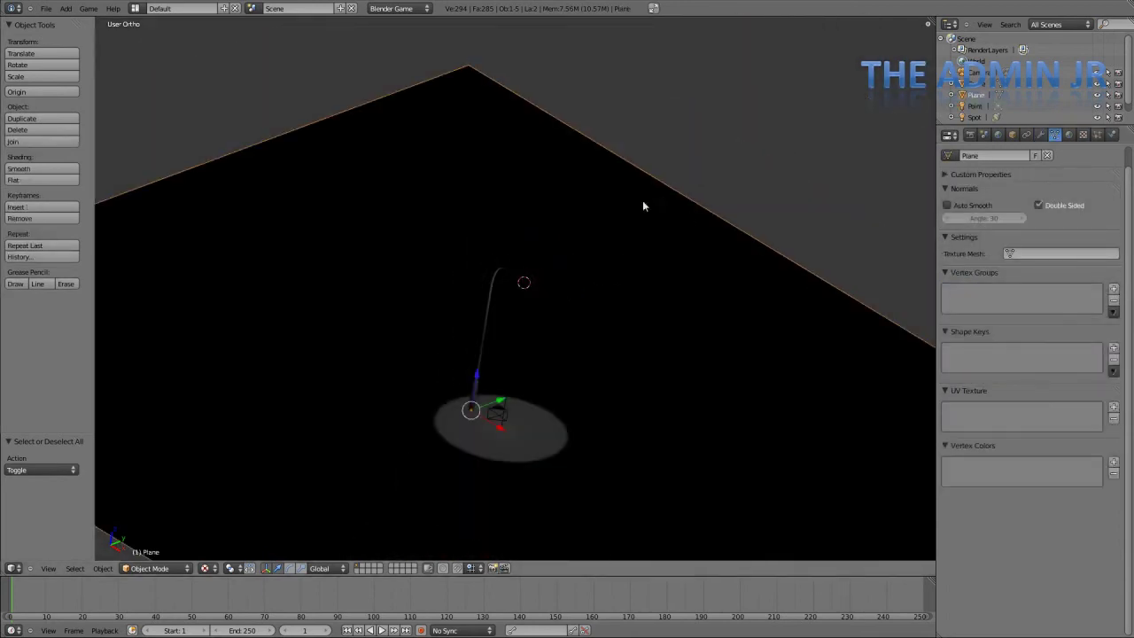
pyautogui.click(1068, 133)
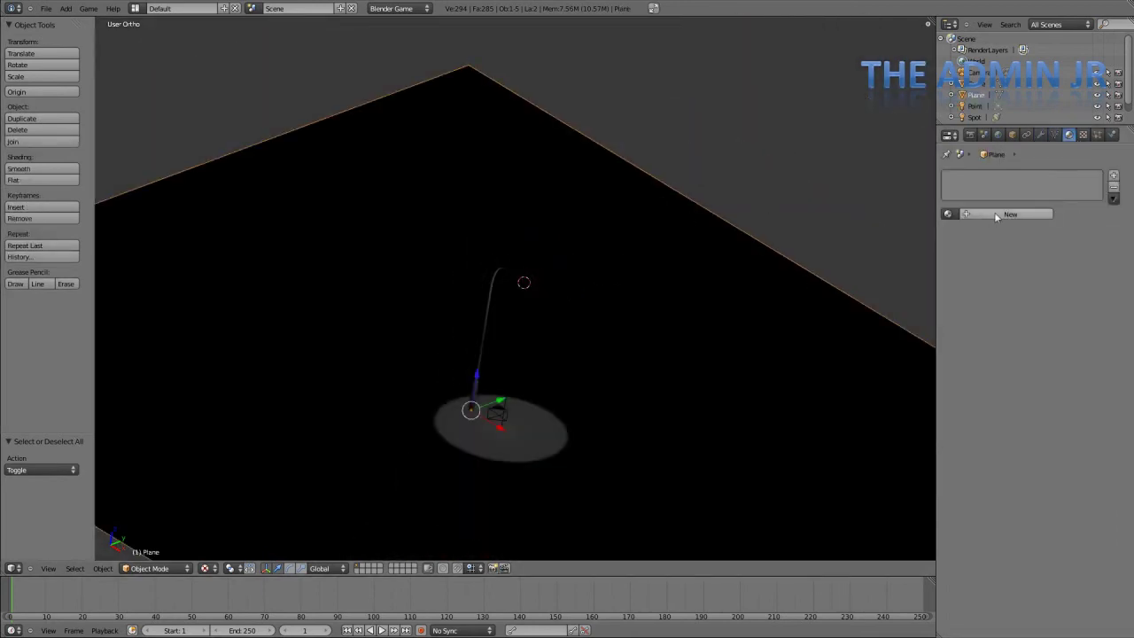
pyautogui.click(995, 215)
# Step: Select the point lamp, set its energy to 0.1 and deselect everything
pyautogui.moveTo(618, 300); pyautogui.dragTo(580, 210, button='middle')
pyautogui.scroll(6, 561, 274)
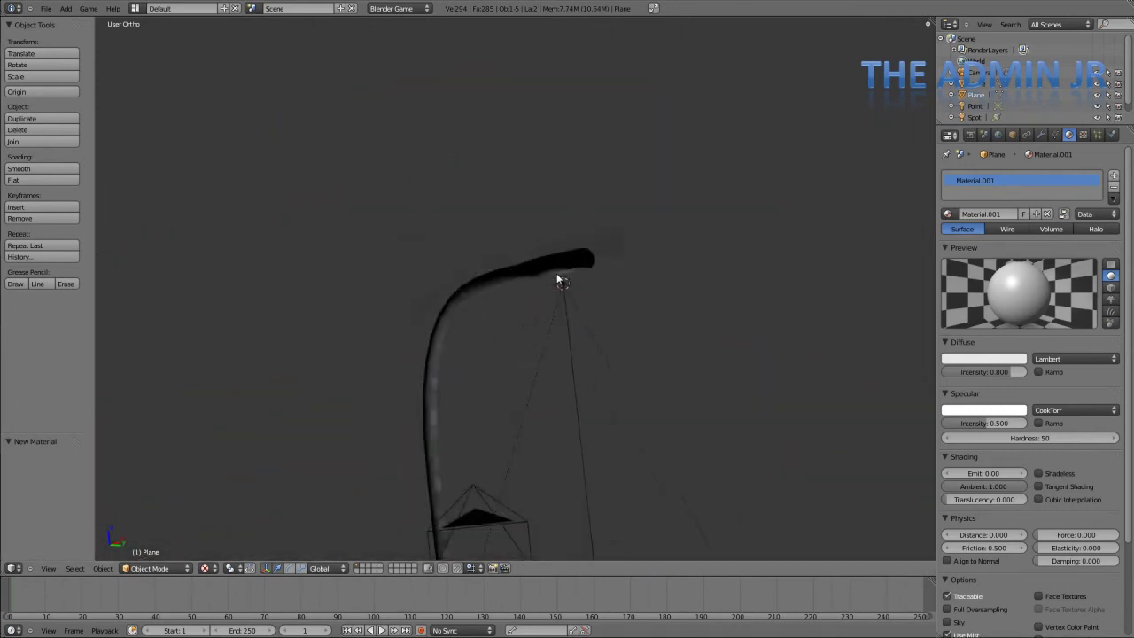
pyautogui.rightClick(603, 282)
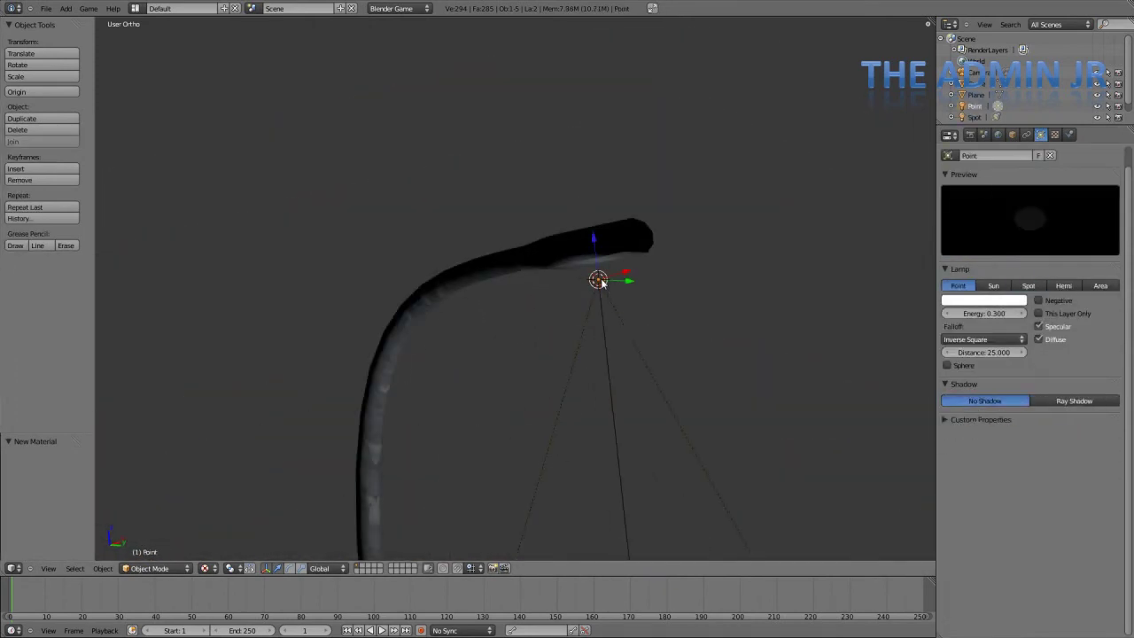
pyautogui.click(986, 313)
pyautogui.write('0.1')
pyautogui.press('Return')
pyautogui.moveTo(573, 279)
pyautogui.mouseDown(button='middle')
pyautogui.moveTo(646, 470)
pyautogui.moveTo(557, 372)
pyautogui.moveTo(593, 332)
pyautogui.moveTo(456, 348)
pyautogui.moveTo(581, 372)
pyautogui.moveTo(500, 291)
pyautogui.moveTo(623, 311)
pyautogui.moveTo(560, 329)
pyautogui.moveTo(562, 201)
pyautogui.moveTo(574, 264)
pyautogui.mouseUp(button='middle')
pyautogui.press('a')
# Step: Add a mesh circle with 8 vertices at the 3D cursor below the lamp head
pyautogui.press('KP_7')
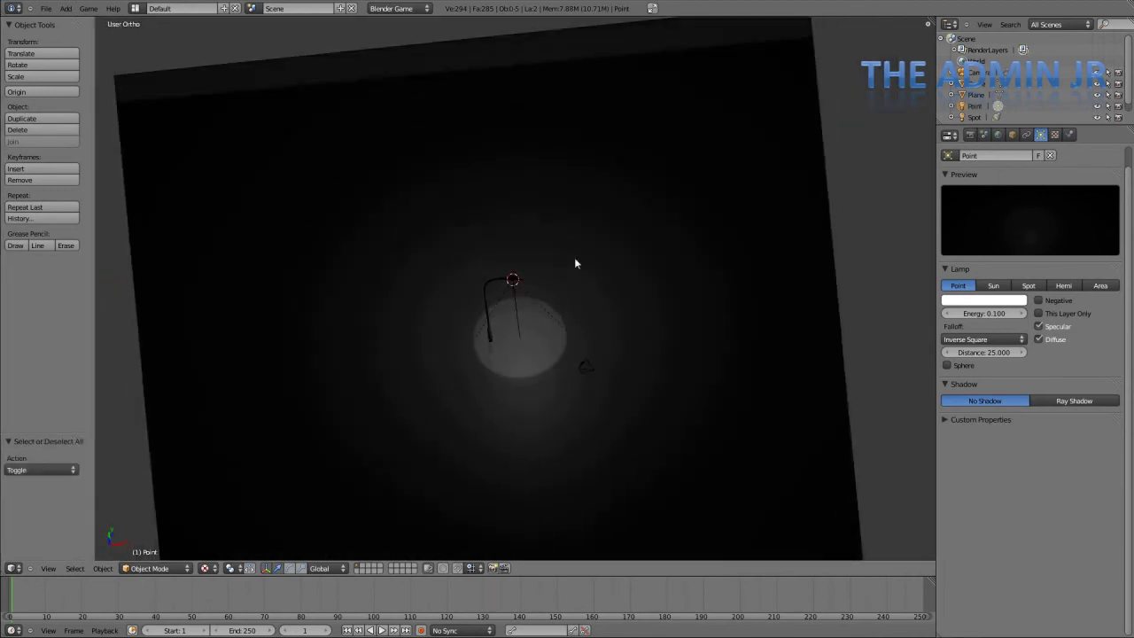
pyautogui.press('KP_1')
pyautogui.scroll(6, 525, 262)
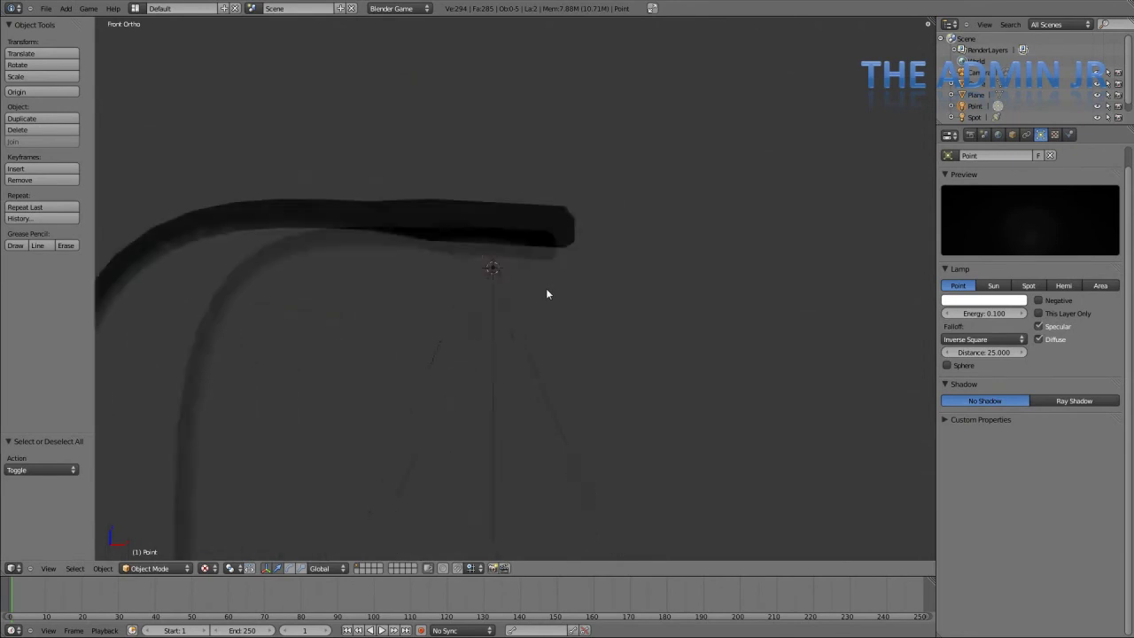
pyautogui.scroll(-5, 540, 291)
pyautogui.hotkey('shift', 'a')
pyautogui.moveTo(554, 323)
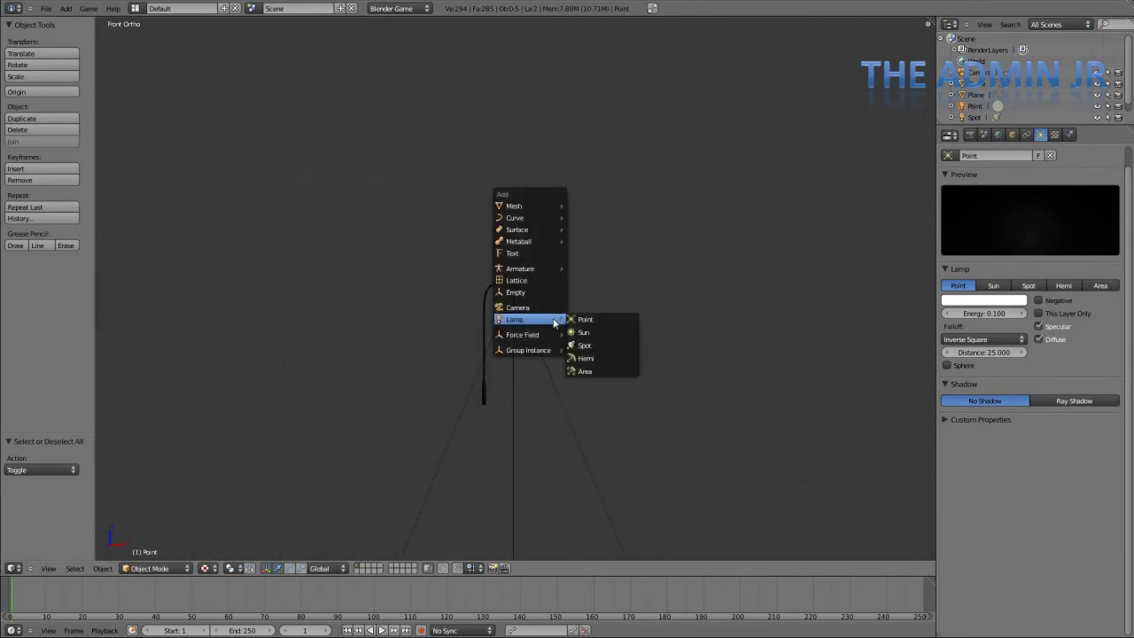
pyautogui.moveTo(531, 205)
pyautogui.click(606, 233)
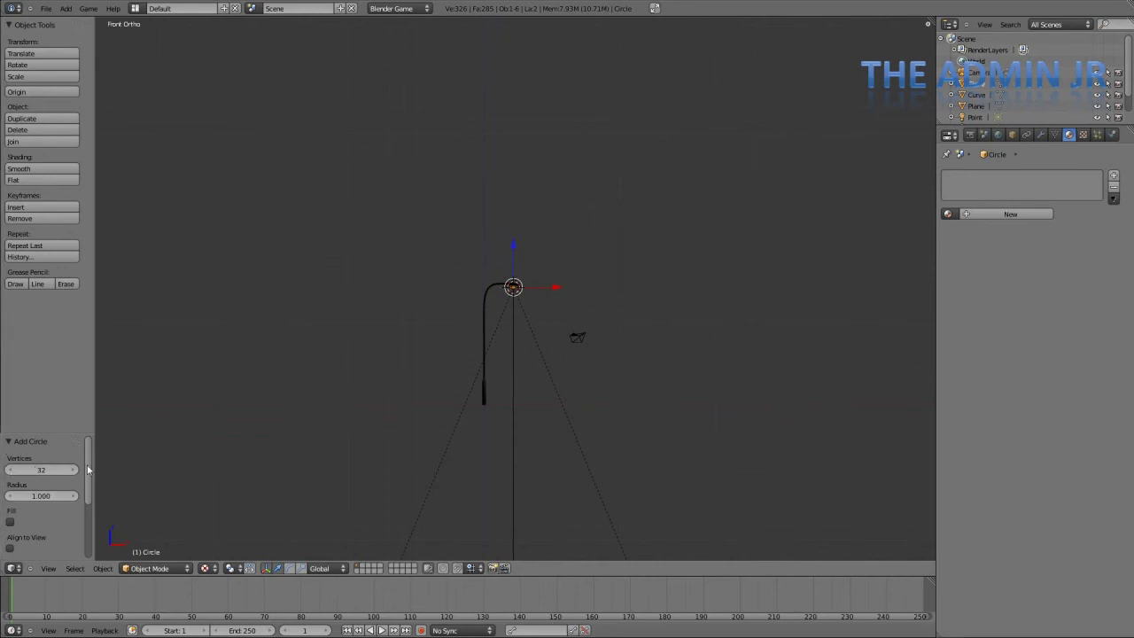
pyautogui.click(47, 470)
pyautogui.write('8')
pyautogui.press('Return')
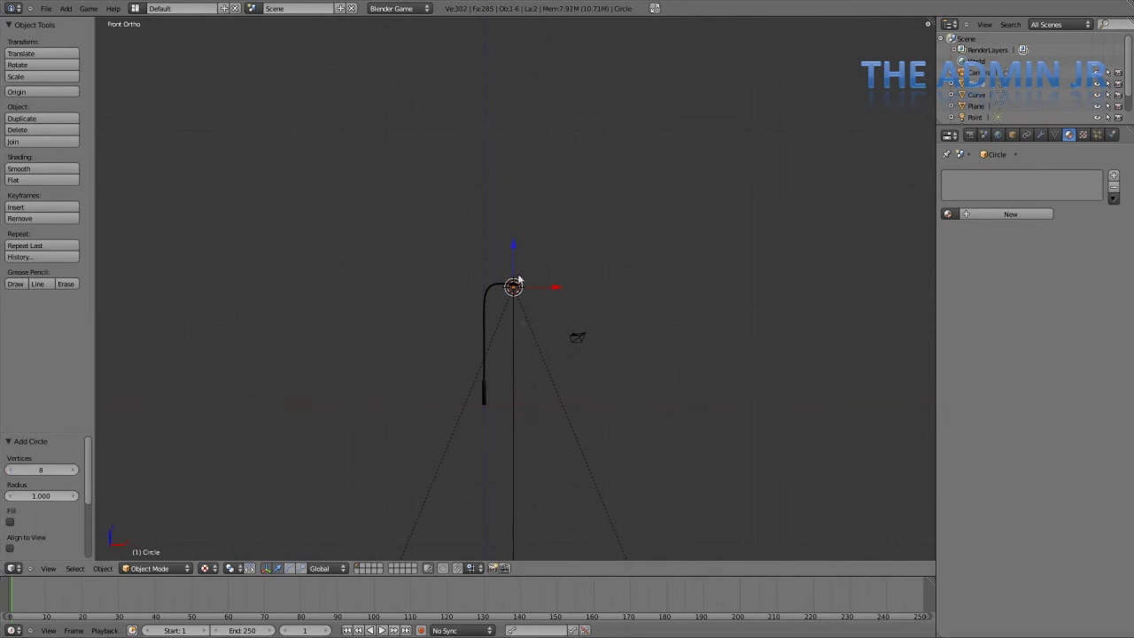
# Step: Lower the circle about 8.68 along Z to the base of the lamp post, with a fine adjustment of about -0.017
pyautogui.moveTo(515, 246); pyautogui.dragTo(511, 363)
pyautogui.scroll(5, 602, 388)
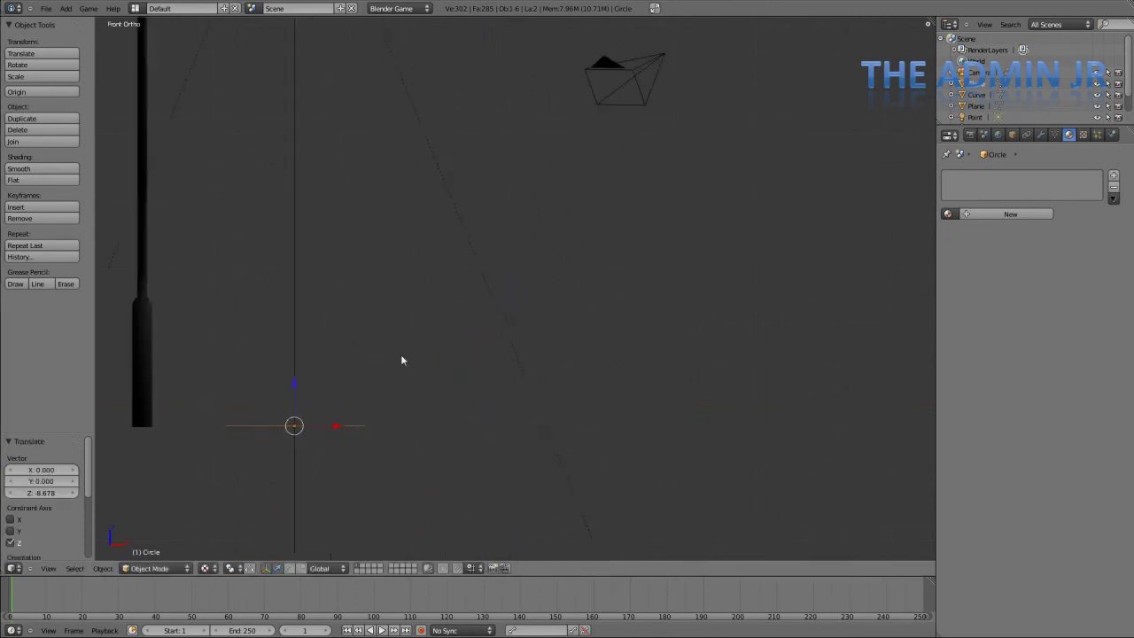
pyautogui.keyDown('shift'); pyautogui.moveTo(402, 359); pyautogui.dragTo(485, 263, button='middle'); pyautogui.keyUp('shift')
pyautogui.moveTo(387, 286); pyautogui.dragTo(387, 288)
# Step: Scale the circle at the lamp post's base up by about 6.63 and again by about 2.33
pyautogui.moveTo(450, 282); pyautogui.dragTo(456, 304, button='middle')
pyautogui.scroll(-5, 454, 308)
pyautogui.scroll(2, 490, 300)
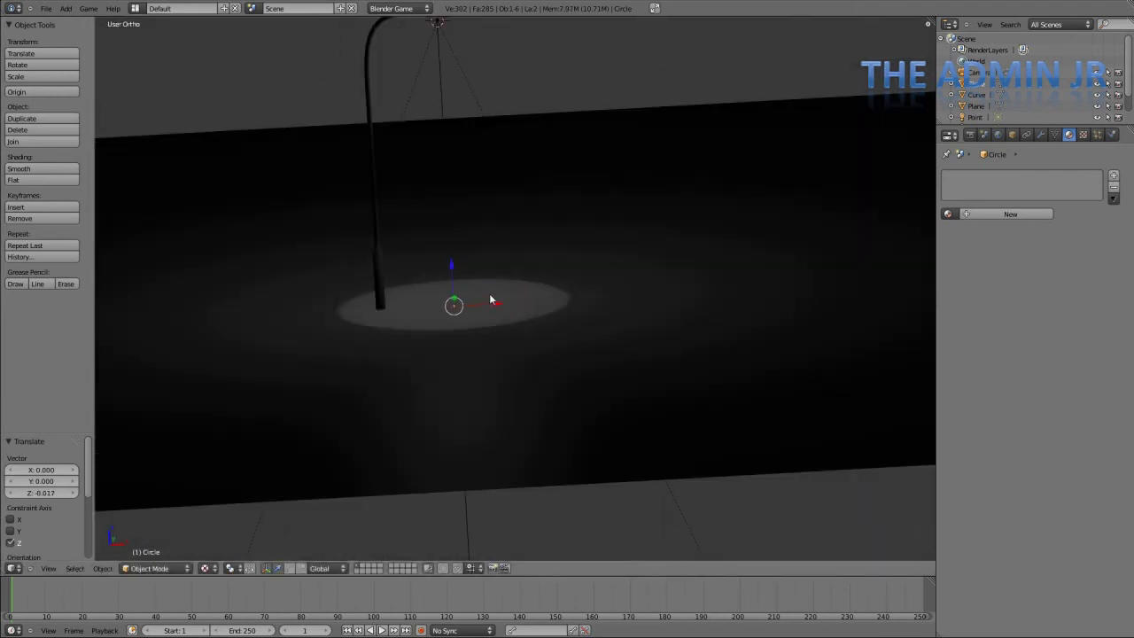
pyautogui.press('z')
pyautogui.press('s')
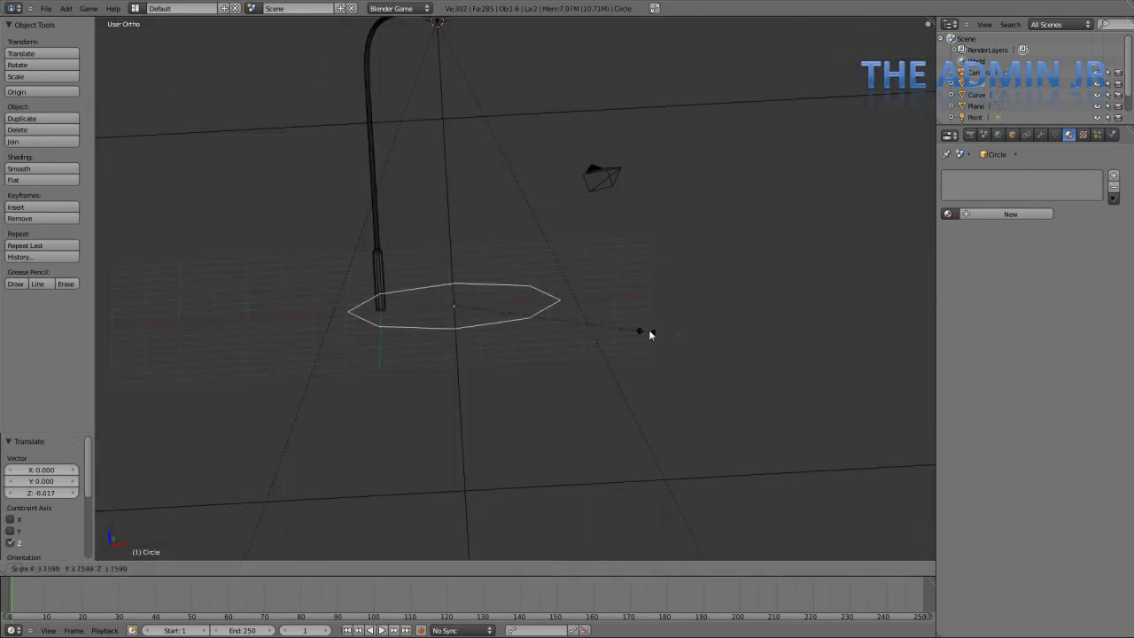
pyautogui.click(846, 341)
pyautogui.scroll(-4, 656, 307)
pyautogui.press('KP_7')
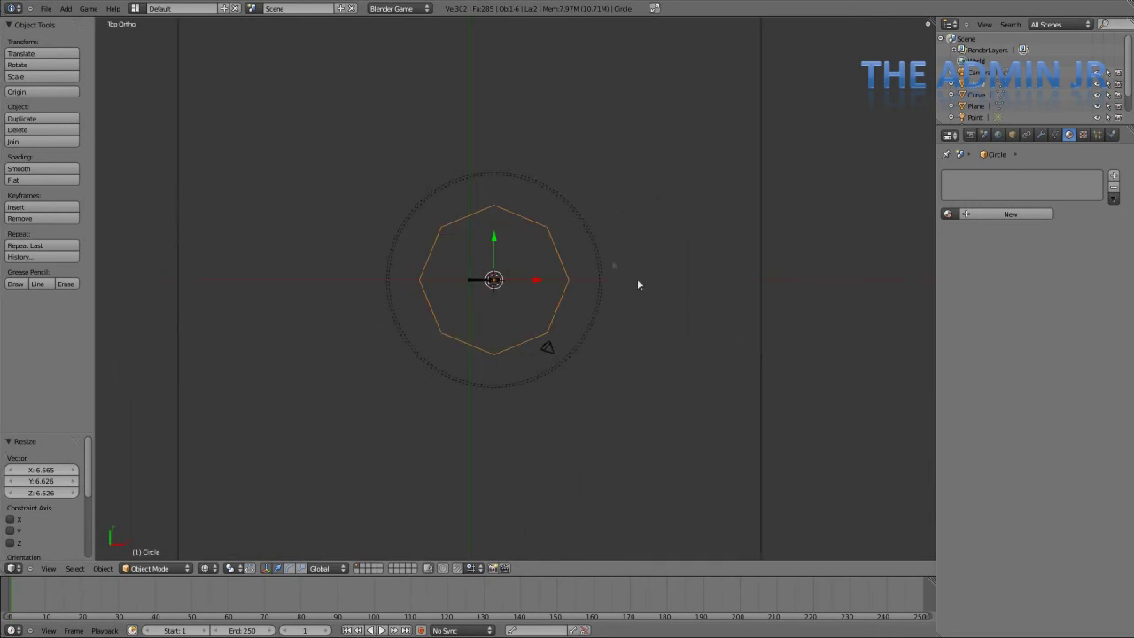
pyautogui.press('s')
pyautogui.click(782, 350)
# Step: Switch the viewport to Textured shading and raise the circle about 0.065 along Z above the ground plane
pyautogui.press('z')
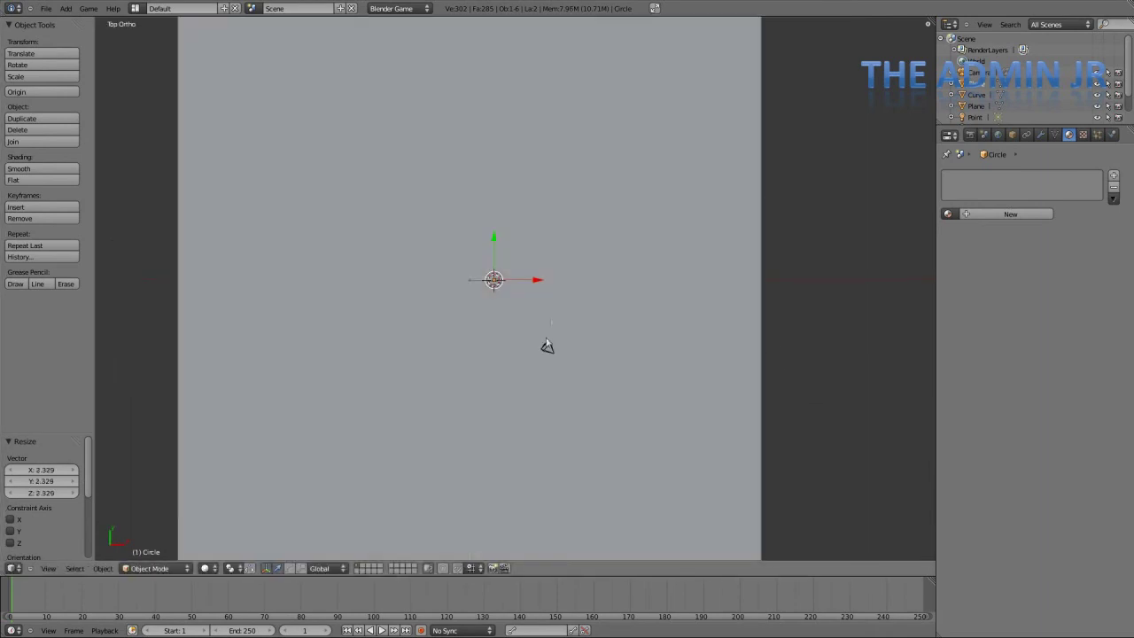
pyautogui.moveTo(783, 349); pyautogui.dragTo(530, 163, button='middle')
pyautogui.scroll(1, 530, 163)
pyautogui.click(204, 568)
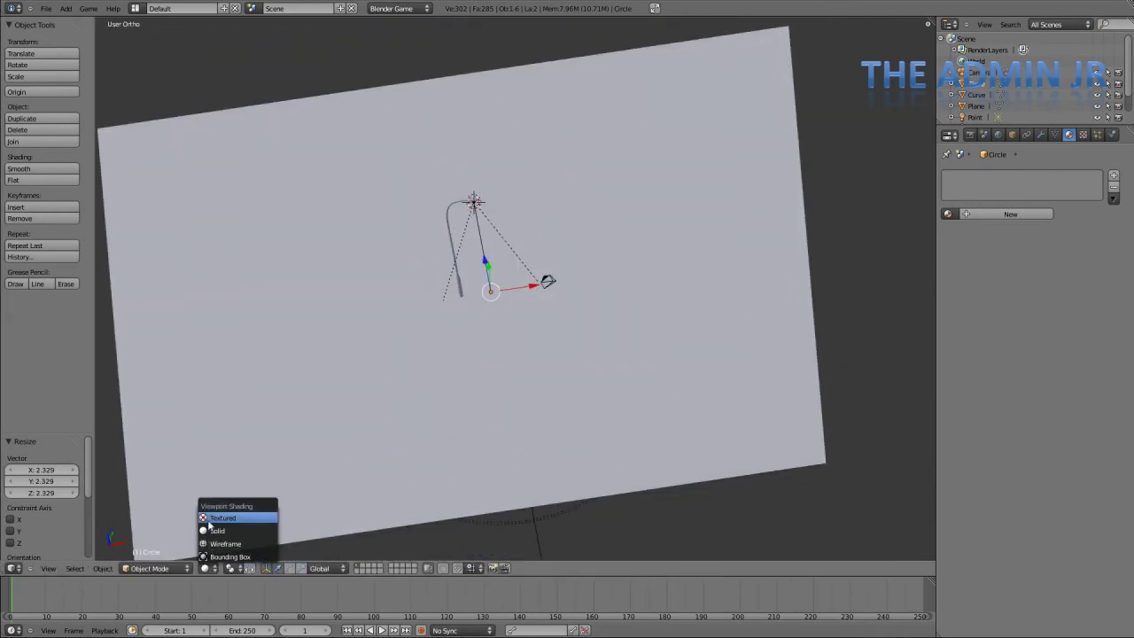
pyautogui.click(232, 518)
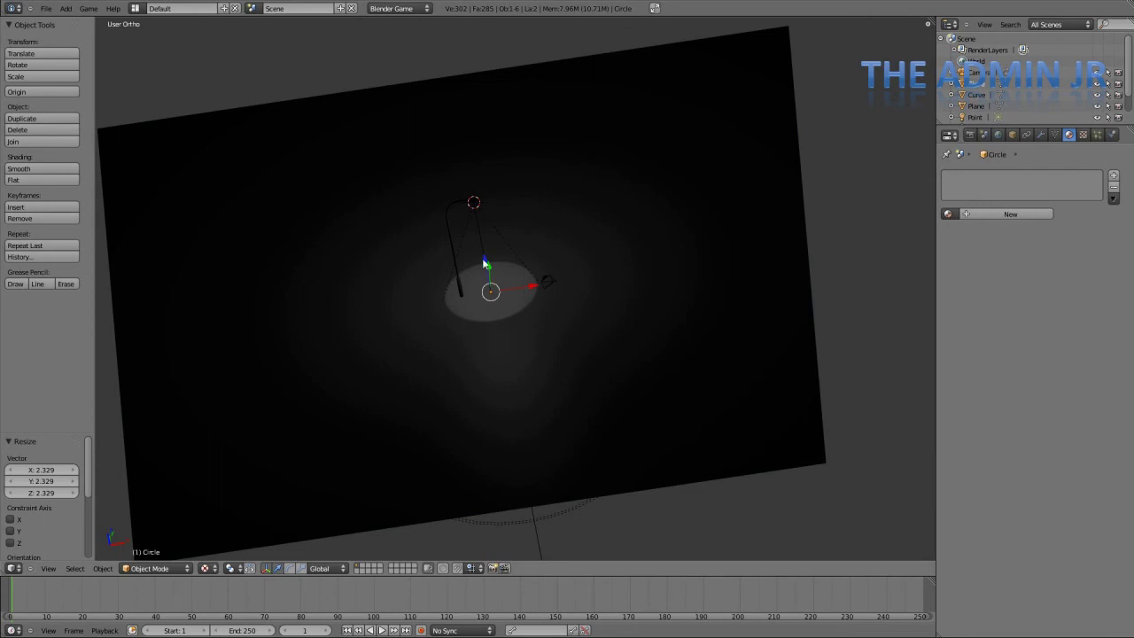
pyautogui.moveTo(483, 259); pyautogui.dragTo(483, 258)
# Step: Enlarge the circle by a further factor of about 1.36 to cover more of the ground plane
pyautogui.moveTo(648, 324)
pyautogui.mouseDown(button='middle')
pyautogui.moveTo(655, 309)
pyautogui.moveTo(646, 314)
pyautogui.mouseUp(button='middle')
pyautogui.press('s')
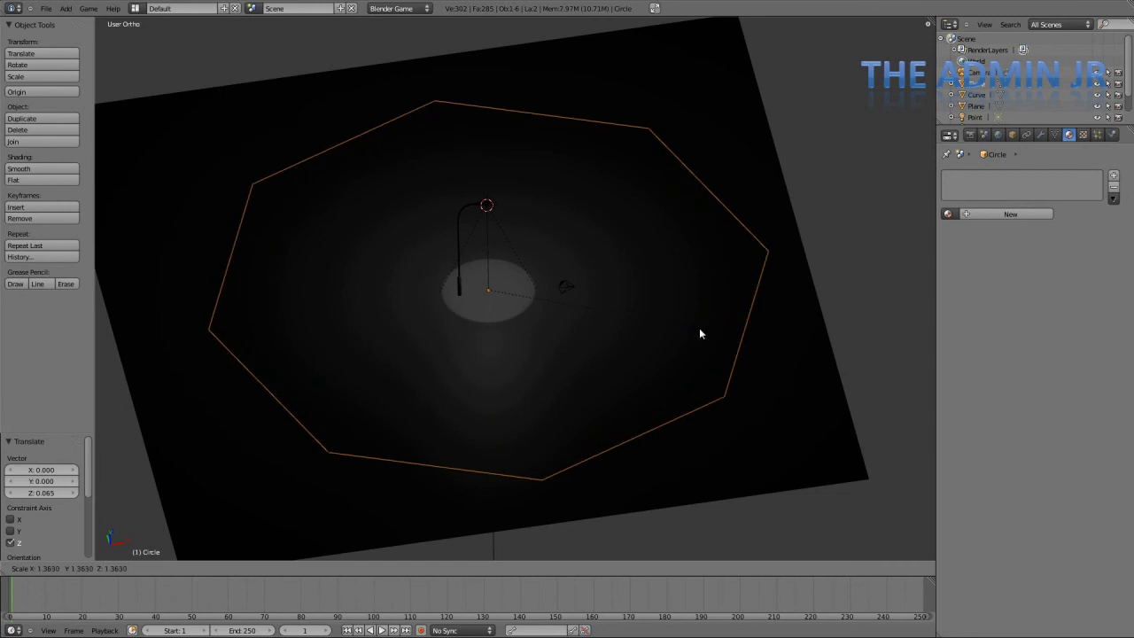
pyautogui.click(699, 333)
pyautogui.moveTo(617, 359); pyautogui.dragTo(565, 348, button='middle')
# Step: In Edit Mode with wireframe display, select four alternate vertices of the circle, skipping every second one
pyautogui.press('Tab')
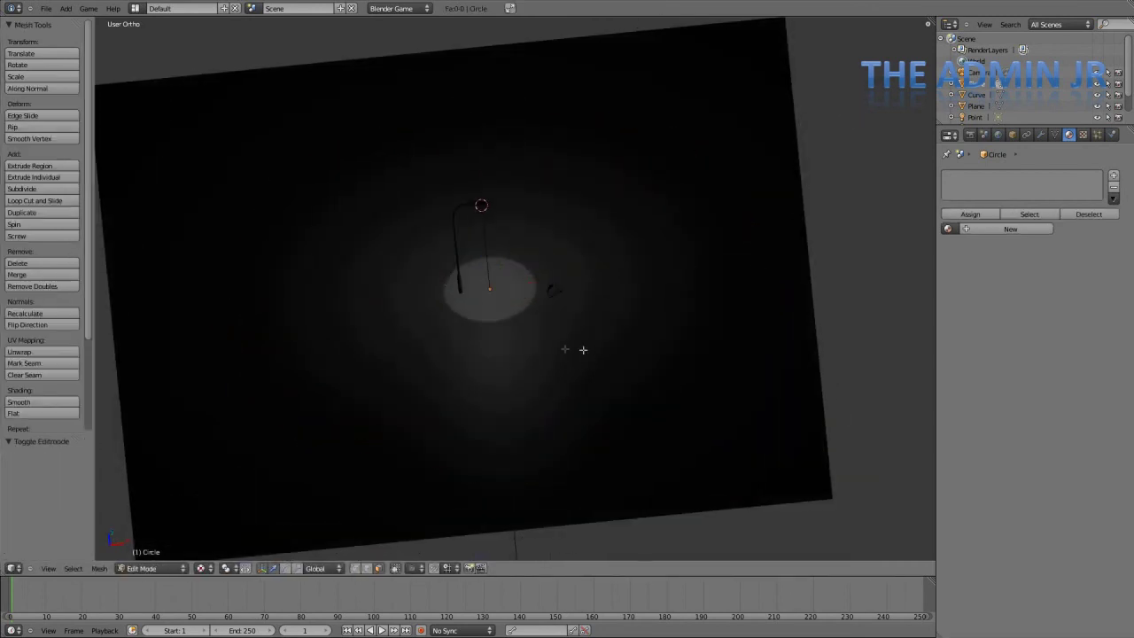
pyautogui.hotkey('alt', 'z')
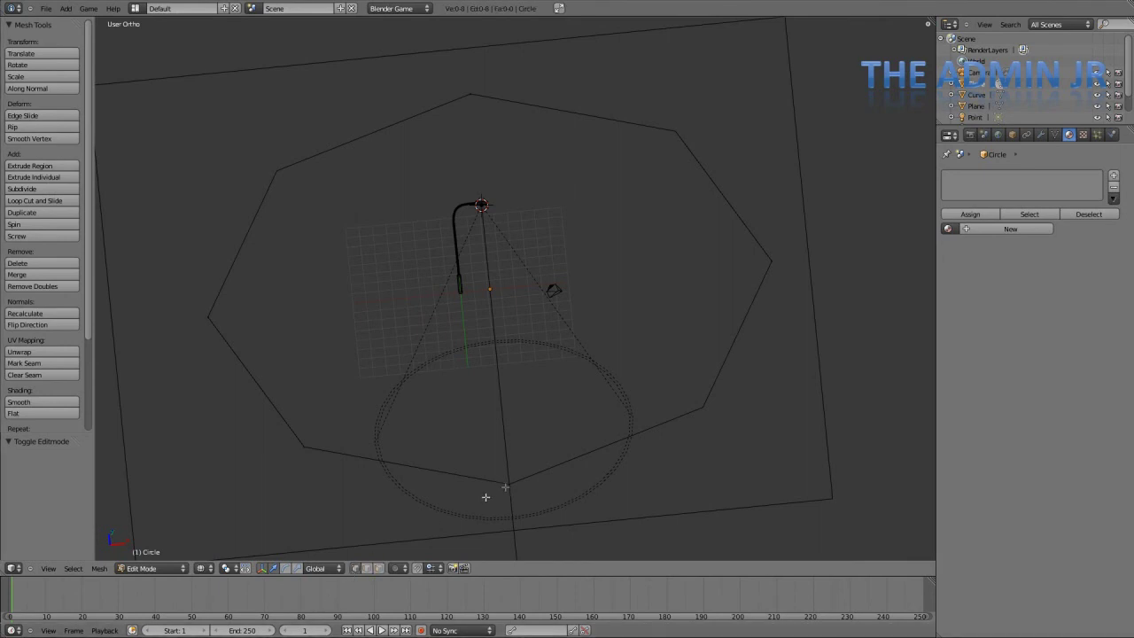
pyautogui.rightClick(509, 484)
pyautogui.keyDown('shift'); pyautogui.rightClick(469, 94); pyautogui.keyUp('shift')
pyautogui.keyDown('shift'); pyautogui.rightClick(230, 324); pyautogui.keyUp('shift')
pyautogui.keyDown('shift'); pyautogui.rightClick(777, 264); pyautogui.keyUp('shift')
# Step: Set the pivot point to the 3D Cursor, then extrude the four selected vertices and scale them to 0 at the lamp head
pyautogui.press('KP_1')
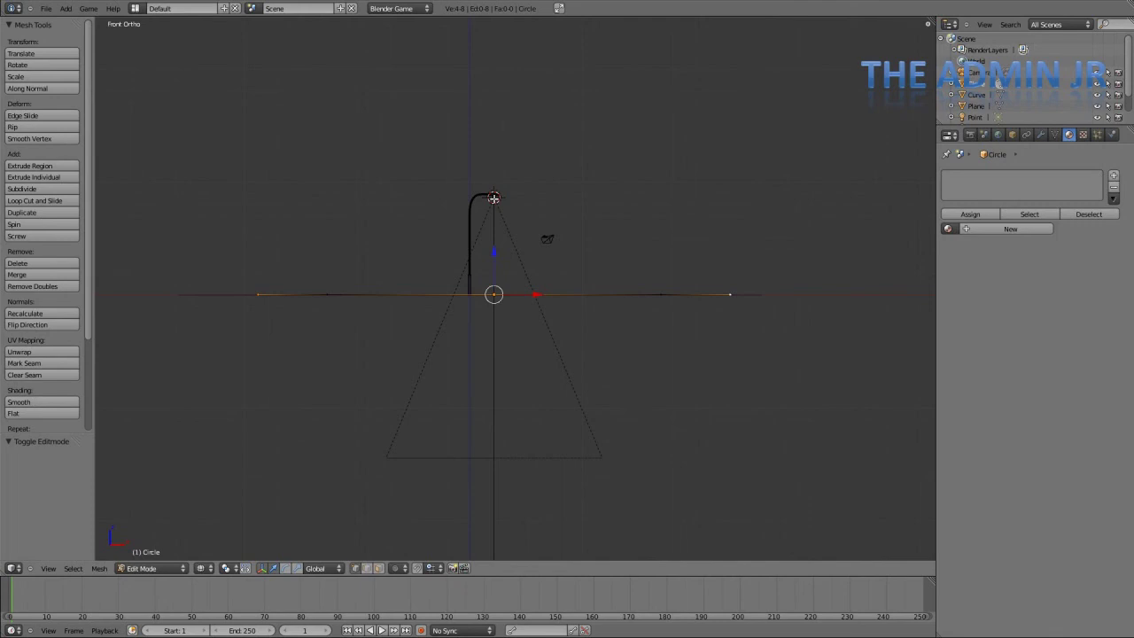
pyautogui.click(233, 569)
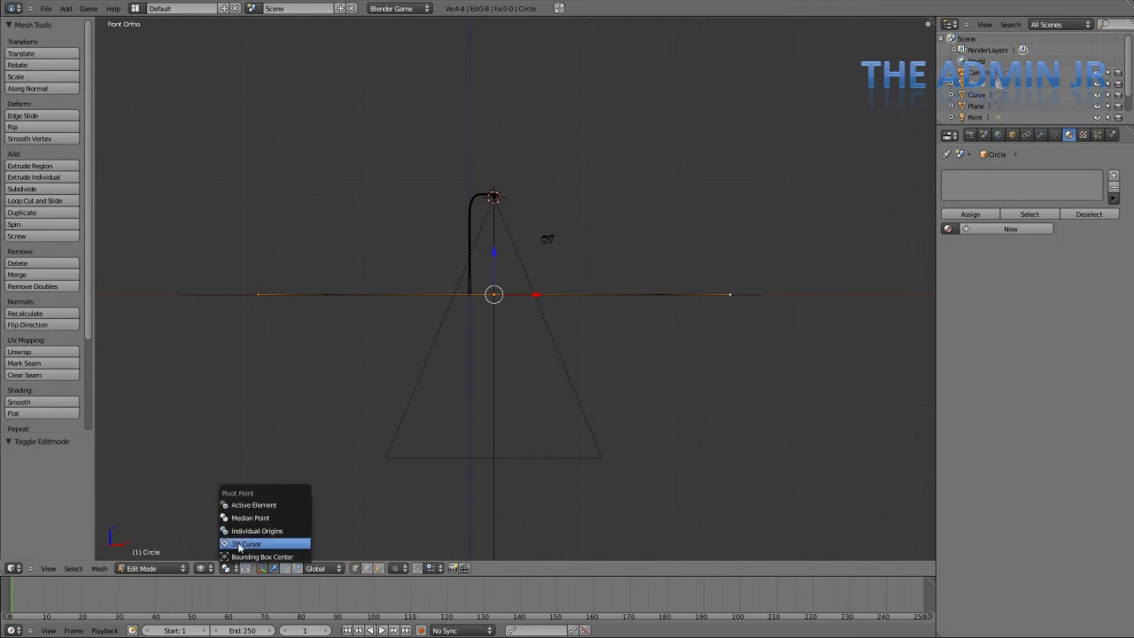
pyautogui.click(241, 543)
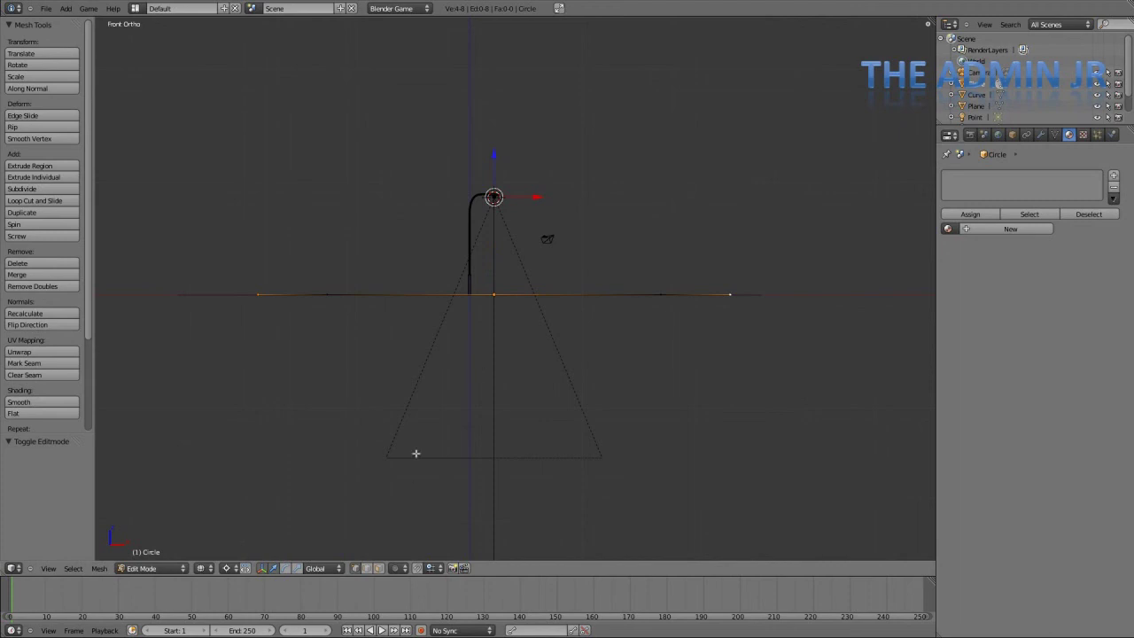
pyautogui.scroll(2, 589, 254)
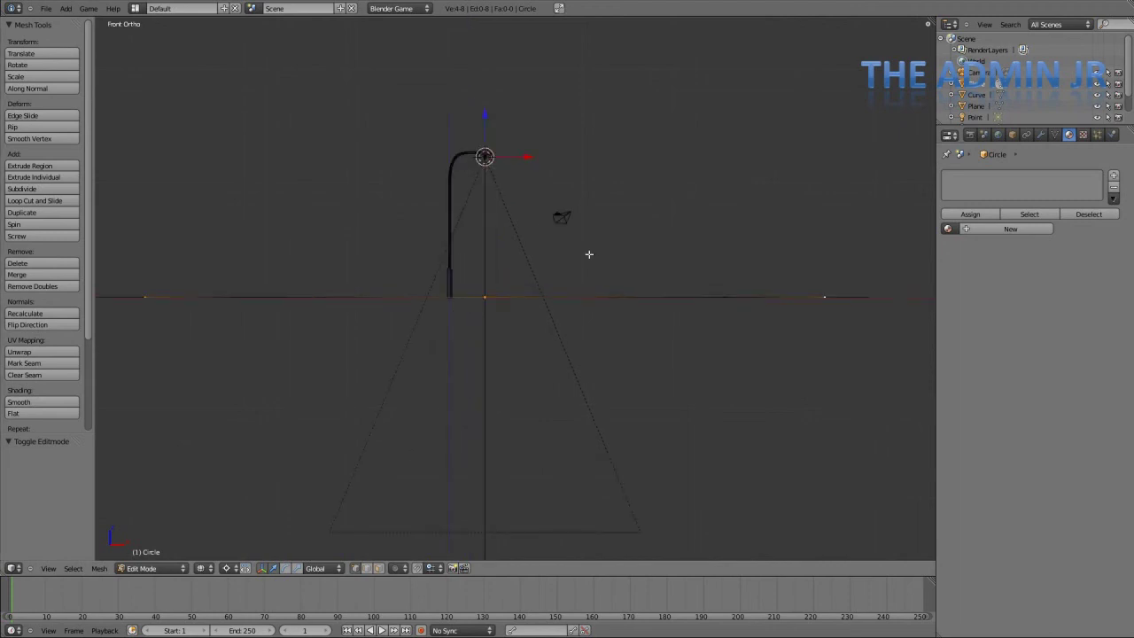
pyautogui.press('e')
pyautogui.rightClick(589, 255)
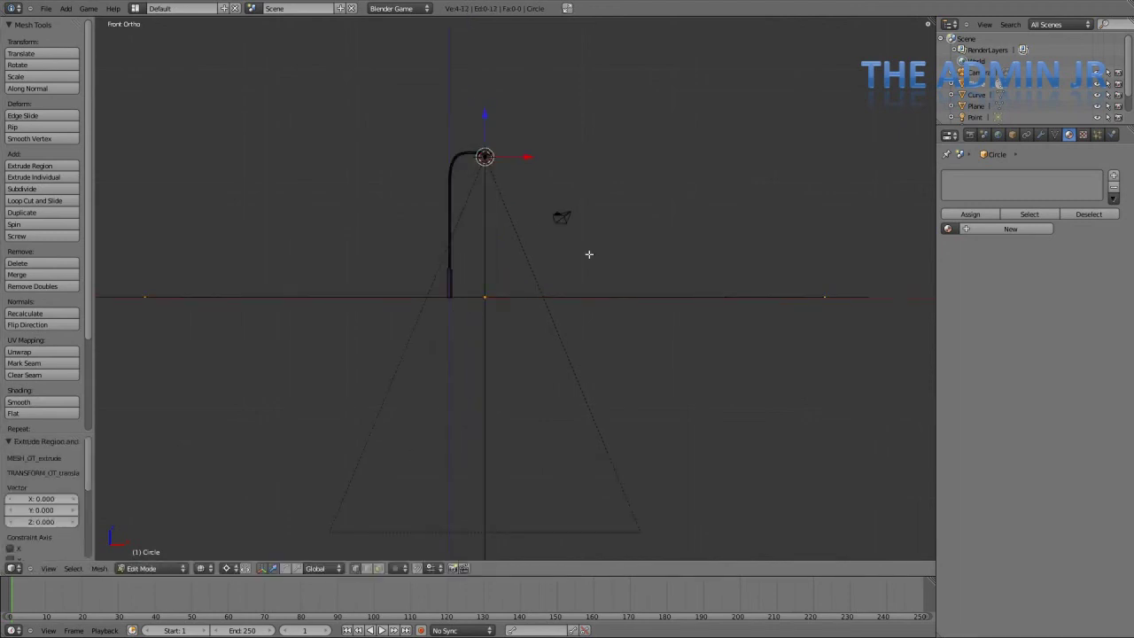
pyautogui.press('s')
pyautogui.press('0')
pyautogui.press('Return')
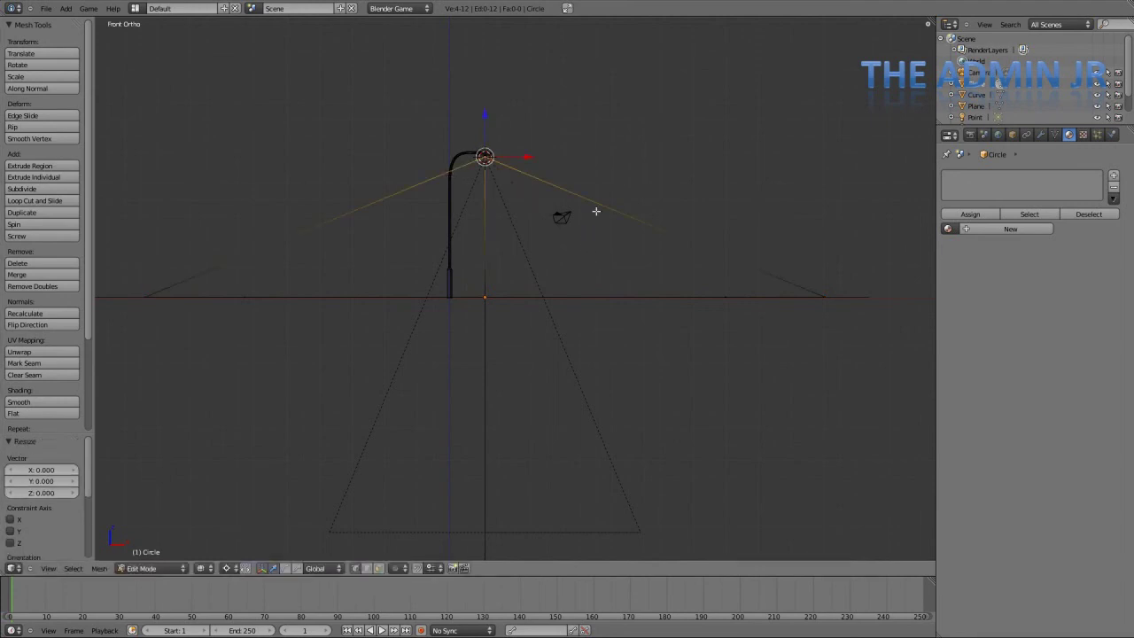
# Step: Merge the extruded vertices at the lamp head into a single apex vertex and return to Object Mode
pyautogui.keyDown('shift'); pyautogui.moveTo(596, 211); pyautogui.dragTo(547, 416, button='middle'); pyautogui.keyUp('shift')
pyautogui.scroll(3, 547, 307)
pyautogui.keyDown('shift'); pyautogui.moveTo(553, 340); pyautogui.dragTo(563, 187, button='middle'); pyautogui.keyUp('shift')
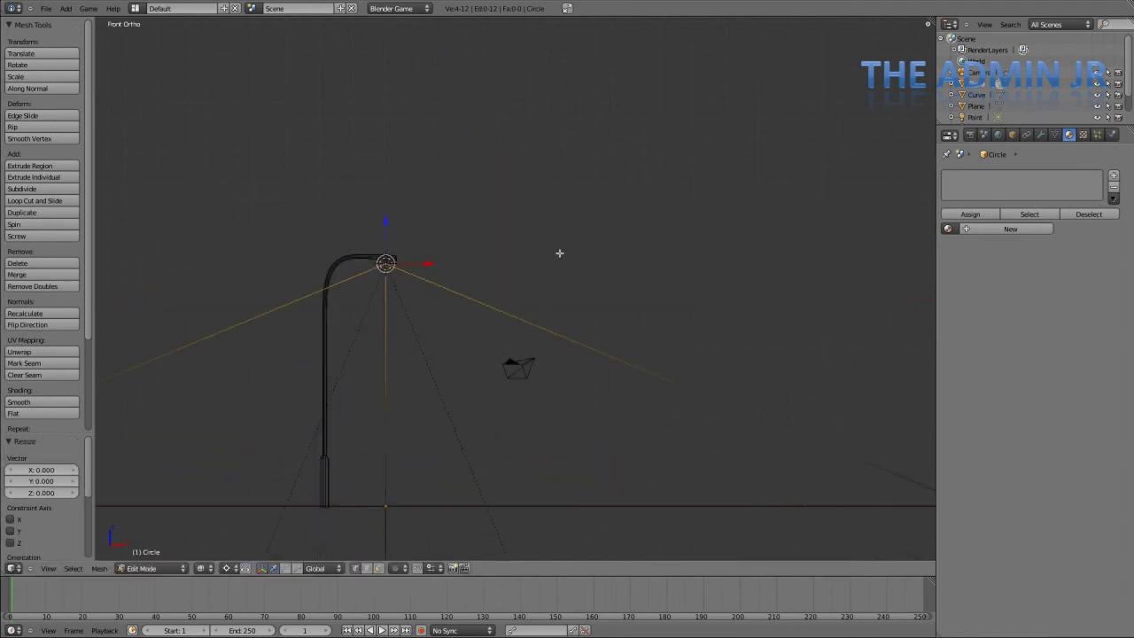
pyautogui.hotkey('alt', 'm')
pyautogui.click(559, 253)
pyautogui.moveTo(559, 253); pyautogui.dragTo(509, 321, button='middle')
pyautogui.press('Tab')
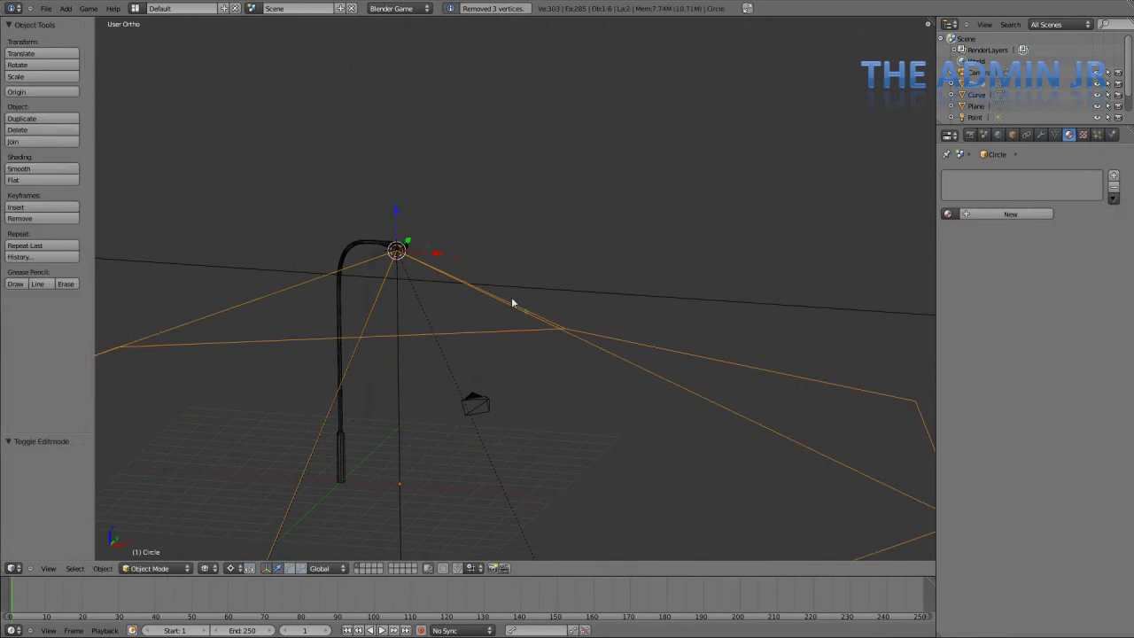
# Step: Select the cone's eight base vertices without the apex and lower them about 0.036 along Z
pyautogui.scroll(-3, 511, 303)
pyautogui.moveTo(451, 357); pyautogui.dragTo(543, 355, button='middle')
pyautogui.press('Tab')
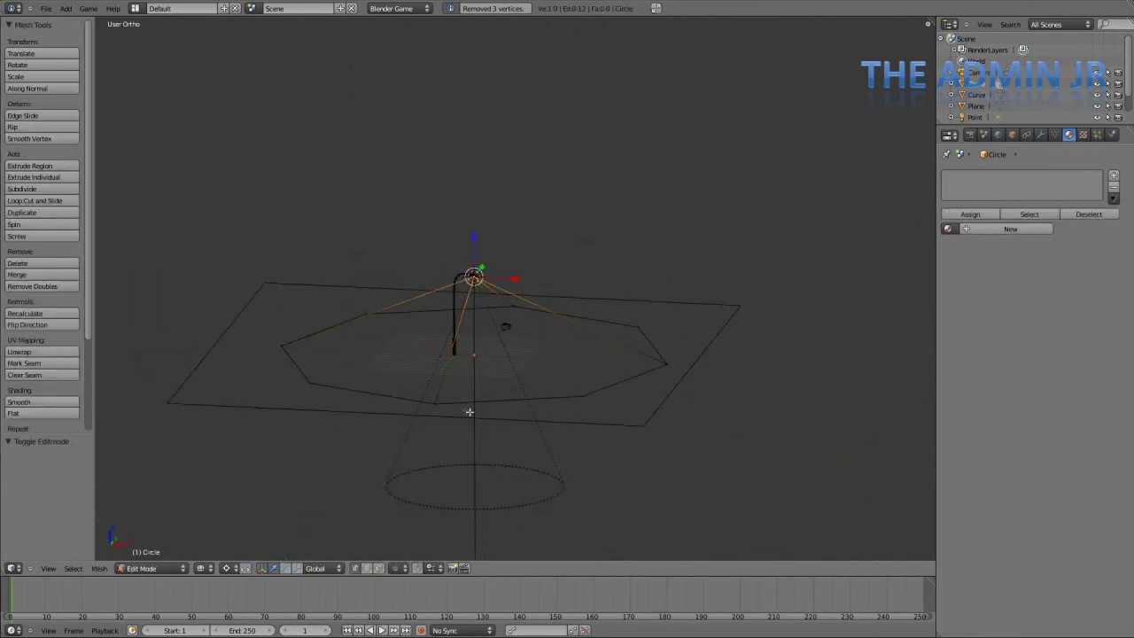
pyautogui.rightClick(437, 403)
pyautogui.press('super')
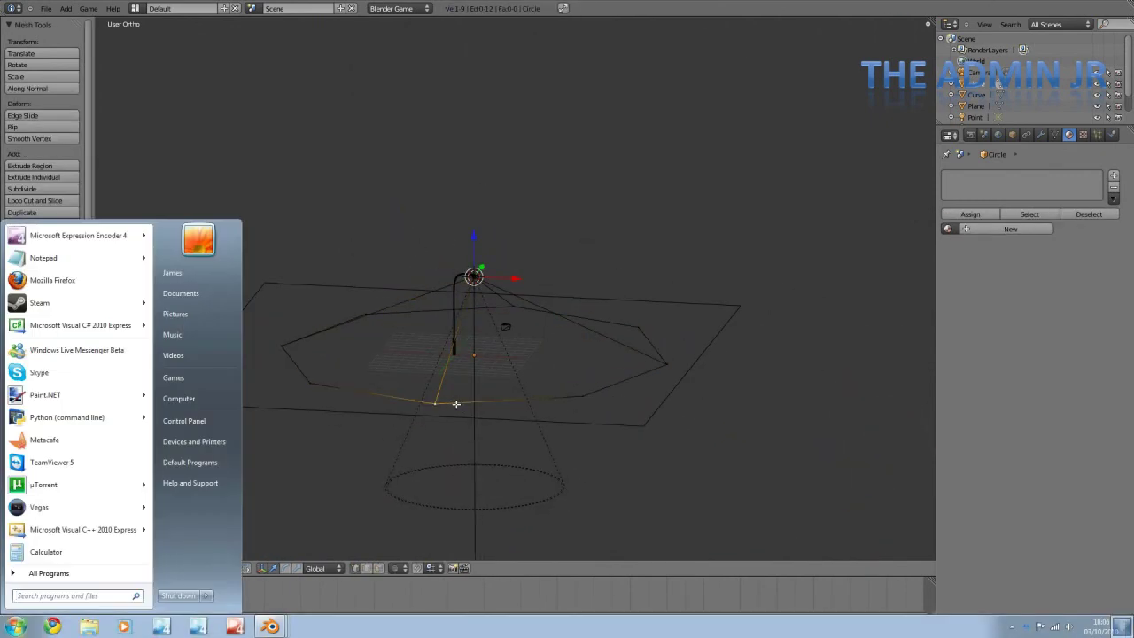
pyautogui.press('Escape')
pyautogui.keyDown('alt'); pyautogui.rightClick(462, 403); pyautogui.keyUp('alt')
pyautogui.scroll(2, 475, 381)
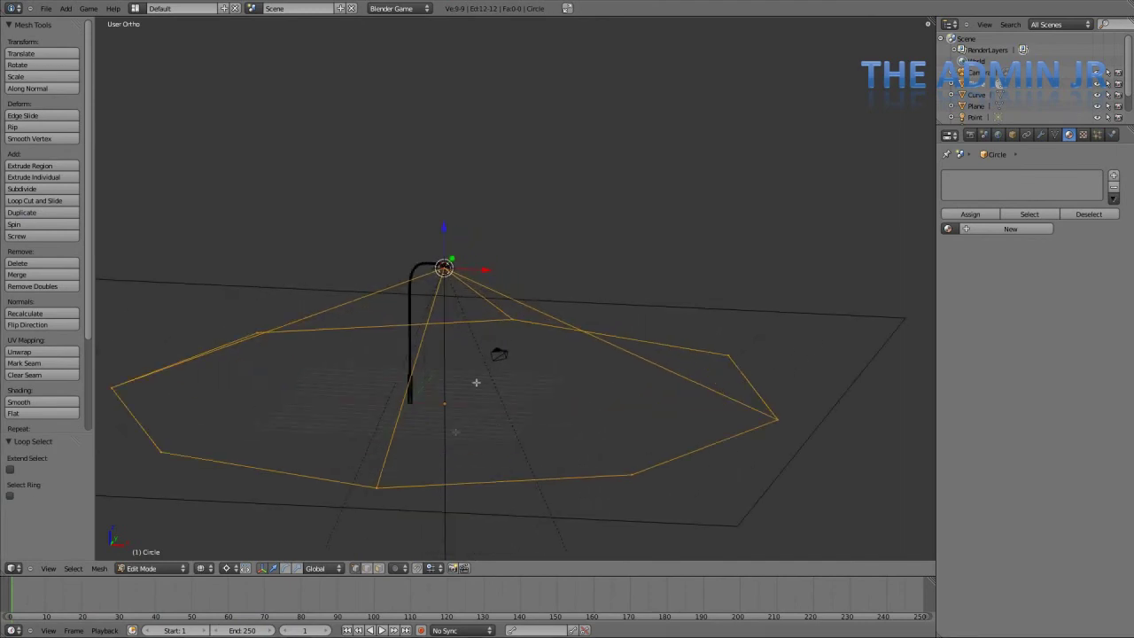
pyautogui.keyDown('shift'); pyautogui.rightClick(444, 268); pyautogui.keyUp('shift')
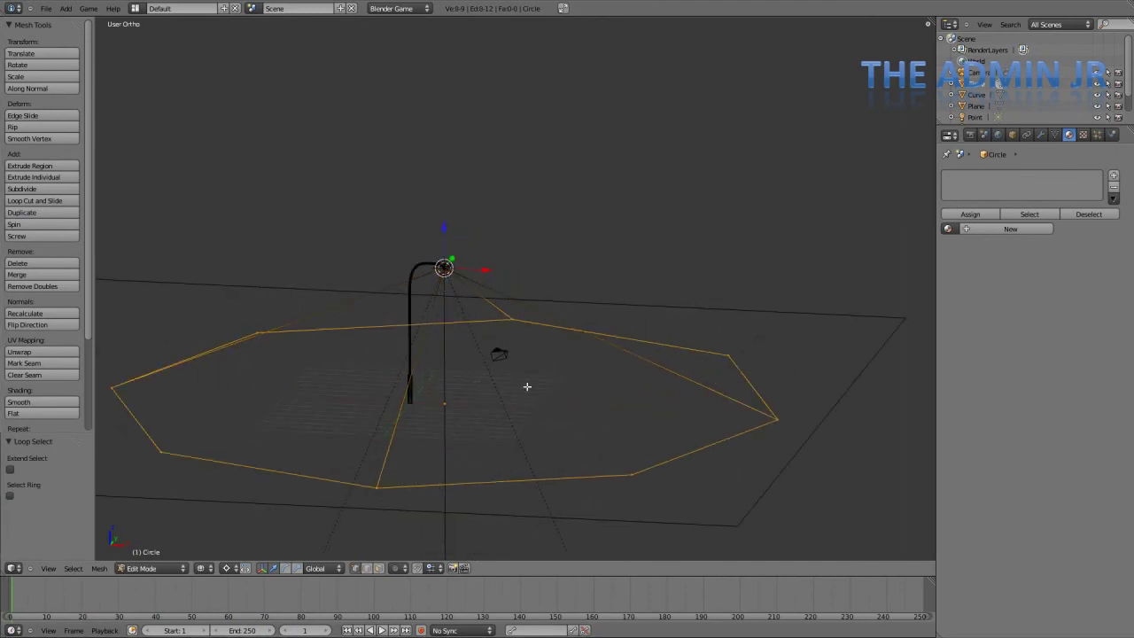
pyautogui.press('KP_1')
pyautogui.press('g')
pyautogui.press('z')
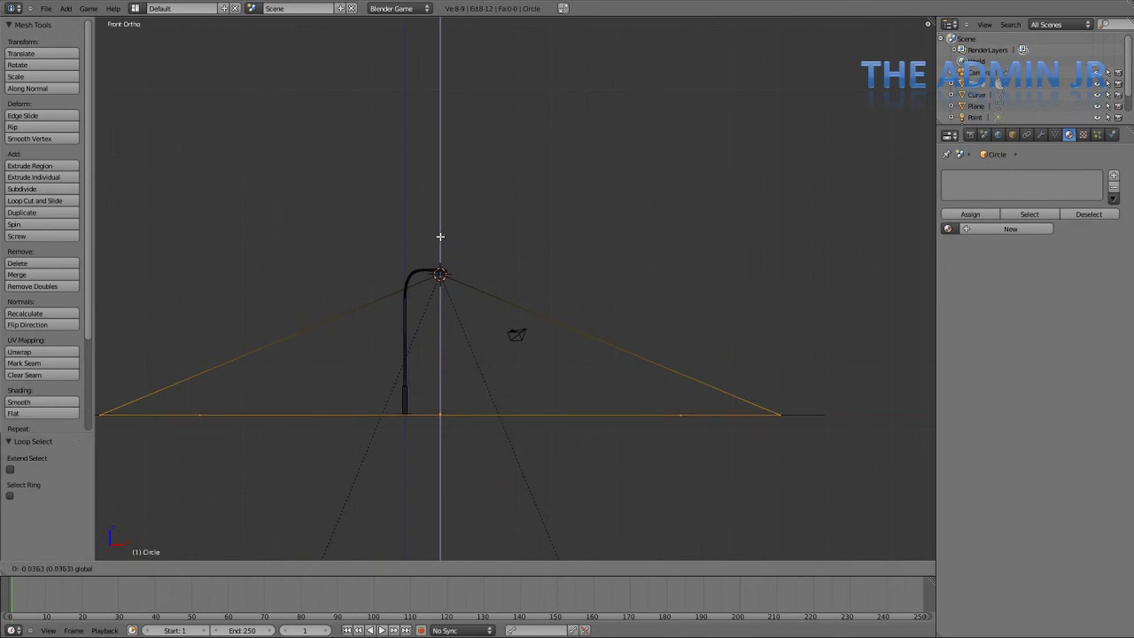
pyautogui.click(440, 237)
pyautogui.press('Tab')
# Step: Return to Textured shading, deselect everything and inspect the cone beneath the lamp head
pyautogui.moveTo(505, 403); pyautogui.dragTo(492, 450, button='middle')
pyautogui.press('z')
pyautogui.scroll(-2, 492, 425)
pyautogui.scroll(1, 516, 394)
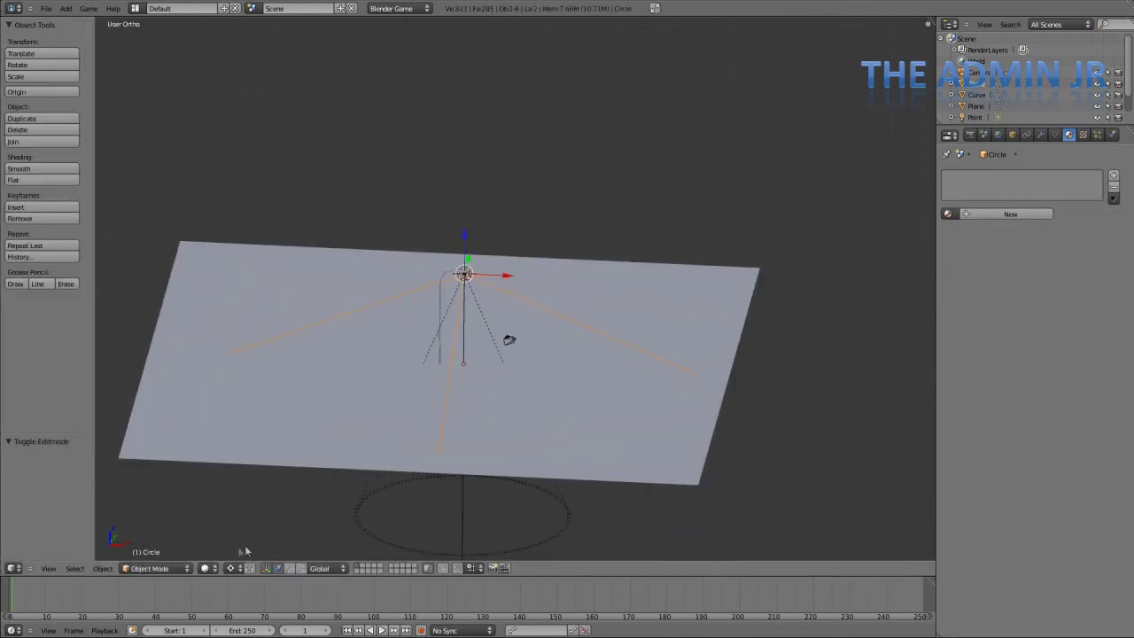
pyautogui.click(206, 568)
pyautogui.click(228, 516)
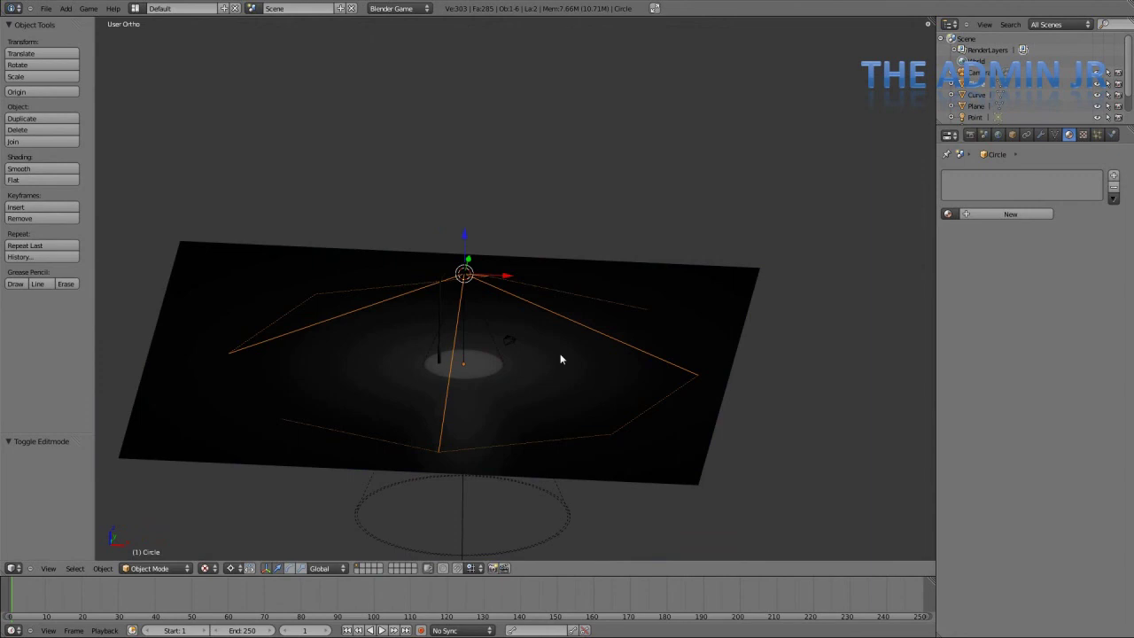
pyautogui.press('a')
pyautogui.moveTo(617, 326); pyautogui.dragTo(511, 364, button='middle')
pyautogui.scroll(9, 510, 364)
pyautogui.moveTo(412, 313); pyautogui.dragTo(275, 319, button='middle')
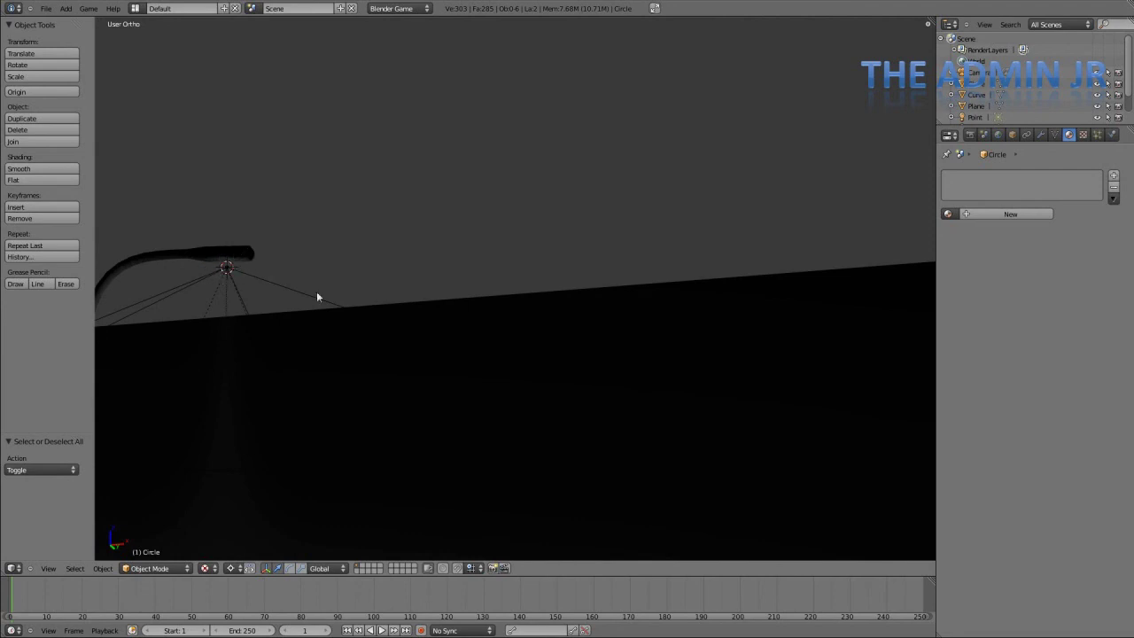
# Step: Add a mesh plane at the 3D cursor below the lamp head and scale it down, finishing with a factor of about 0.786
pyautogui.press('KP_1')
pyautogui.keyDown('shift'); pyautogui.moveTo(360, 312); pyautogui.dragTo(585, 321, button='middle'); pyautogui.keyUp('shift')
pyautogui.hotkey('shift', 'a')
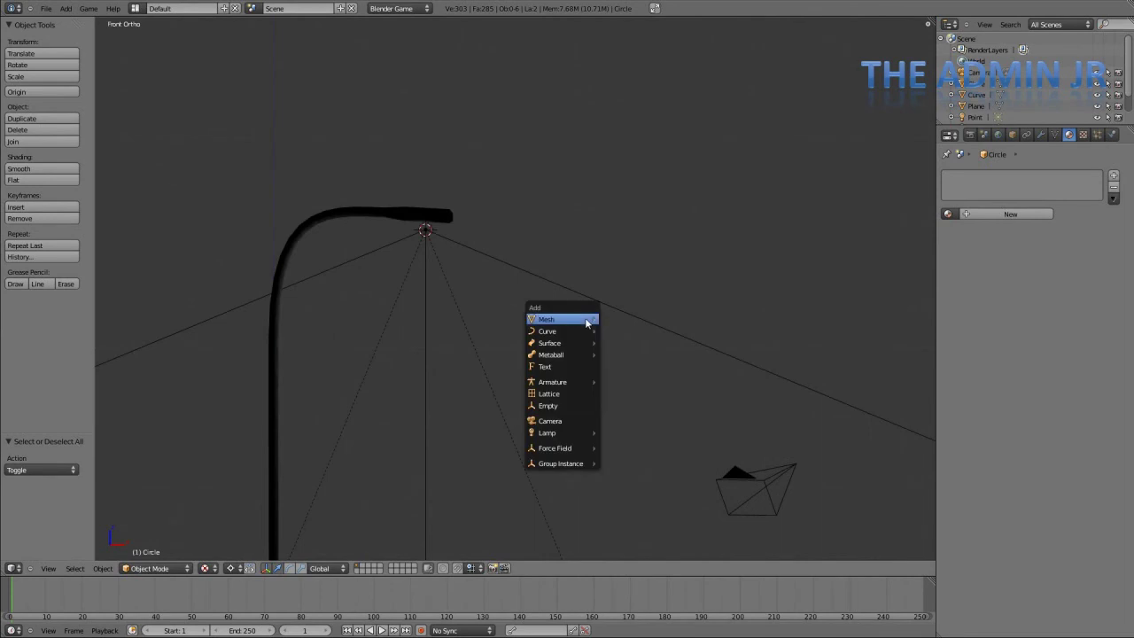
pyautogui.moveTo(576, 319)
pyautogui.click(620, 319)
pyautogui.press('s')
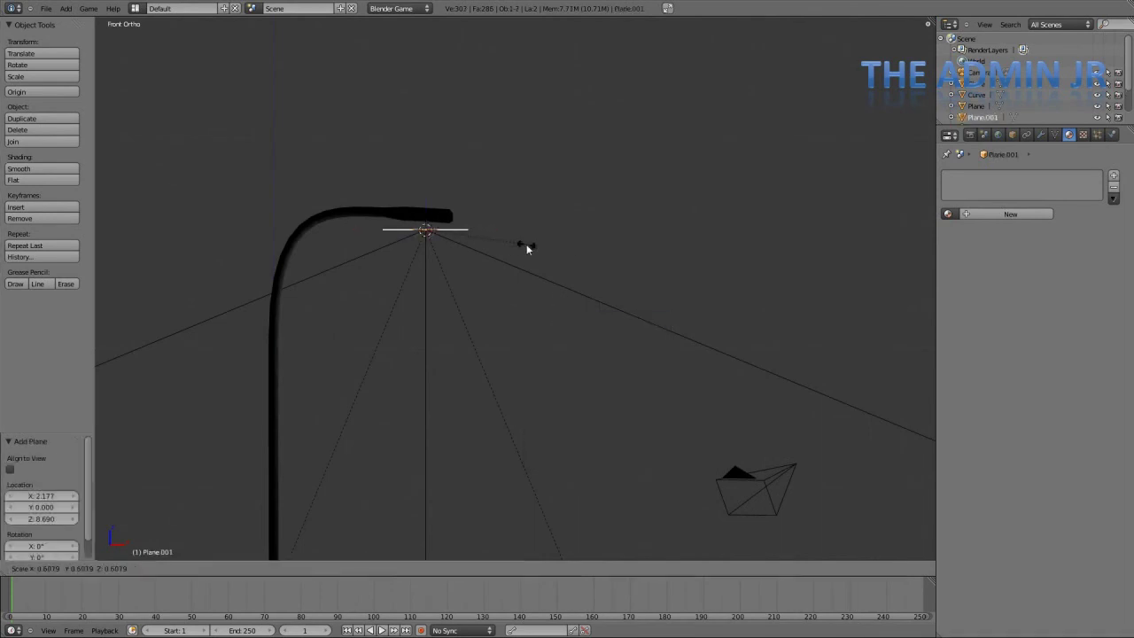
pyautogui.click(489, 260)
pyautogui.scroll(5, 563, 368)
pyautogui.press('s')
pyautogui.click(497, 319)
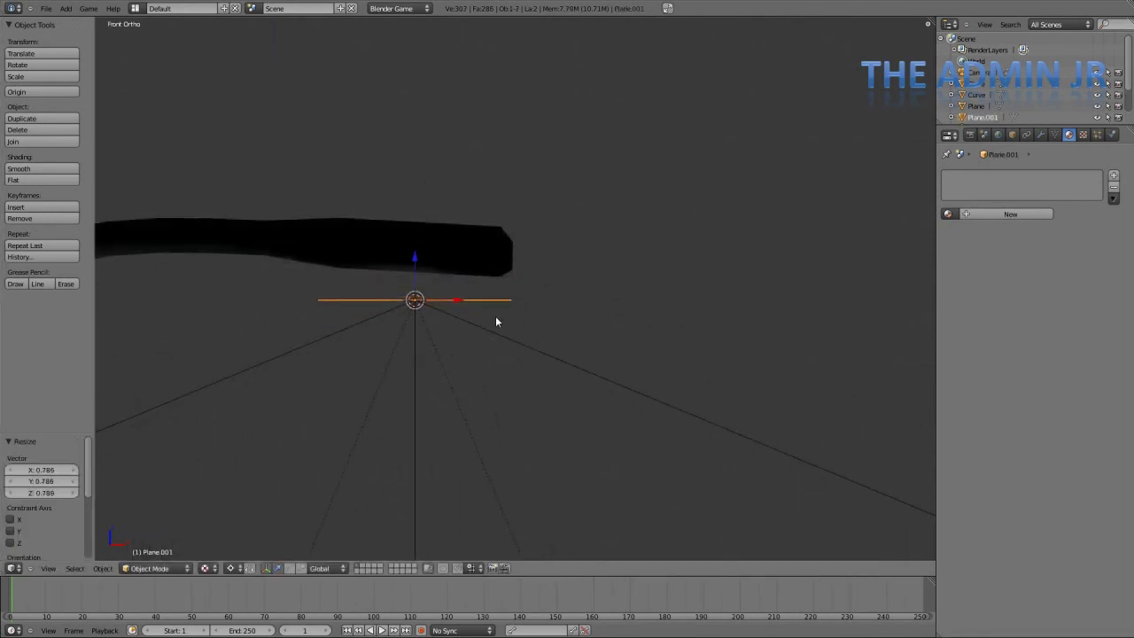
# Step: From the top view, scale the plane by about 0.322 along Y and narrow it along X to fit inside the lamp head
pyautogui.press('KP_7')
pyautogui.scroll(-4, 499, 133)
pyautogui.scroll(5, 530, 187)
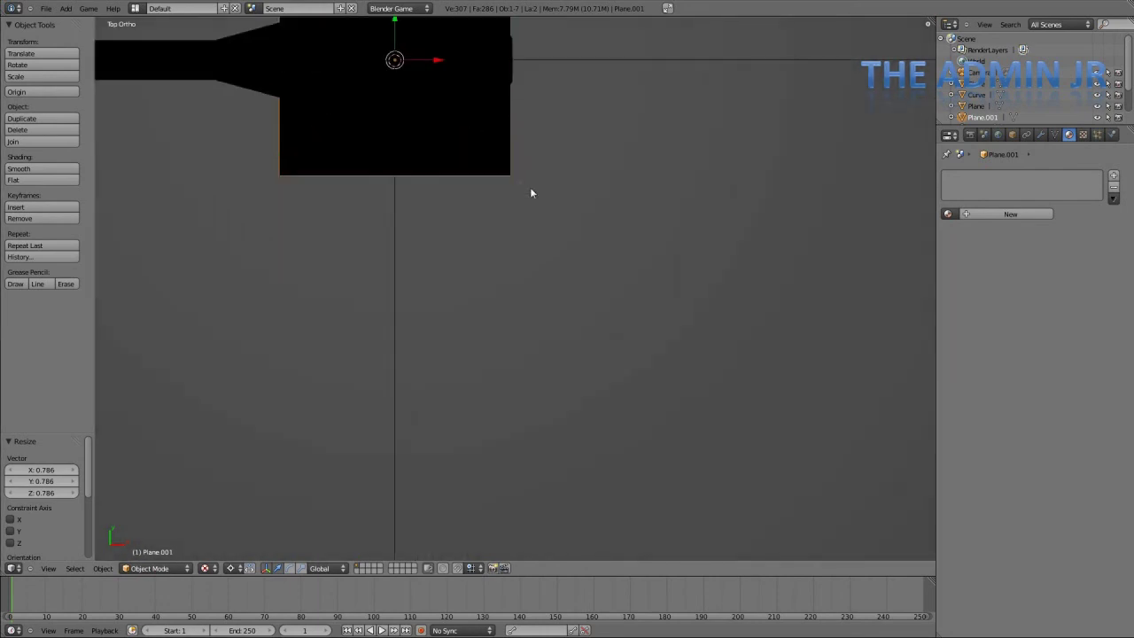
pyautogui.scroll(-3, 543, 232)
pyautogui.keyDown('shift'); pyautogui.moveTo(547, 240); pyautogui.dragTo(628, 385, button='middle'); pyautogui.keyUp('shift')
pyautogui.press('z')
pyautogui.press('s')
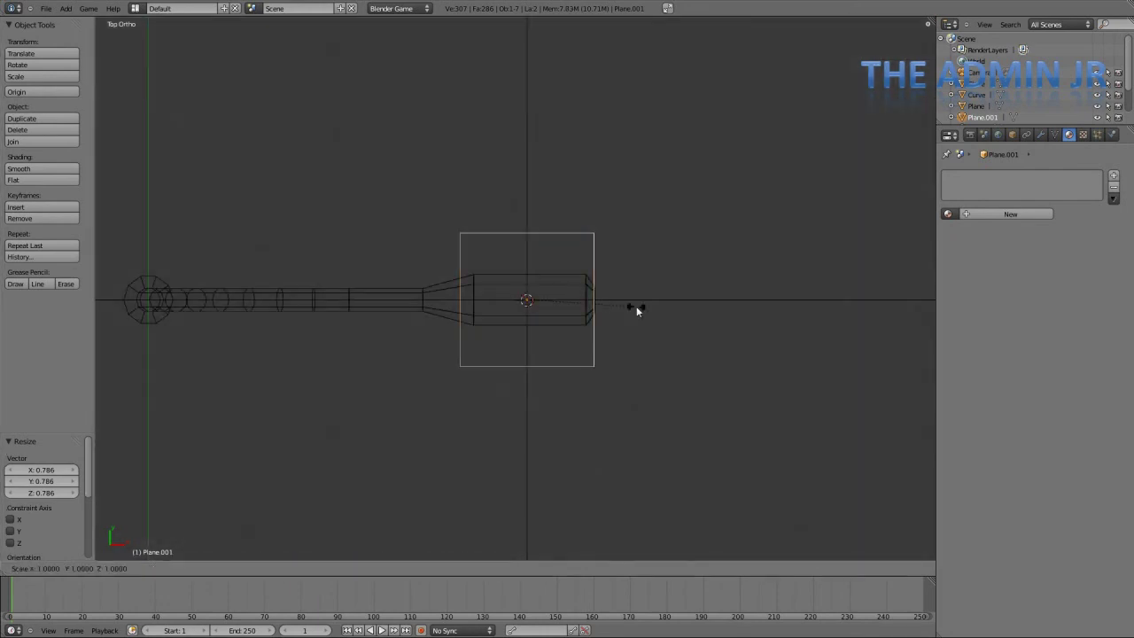
pyautogui.press('y')
pyautogui.click(561, 308)
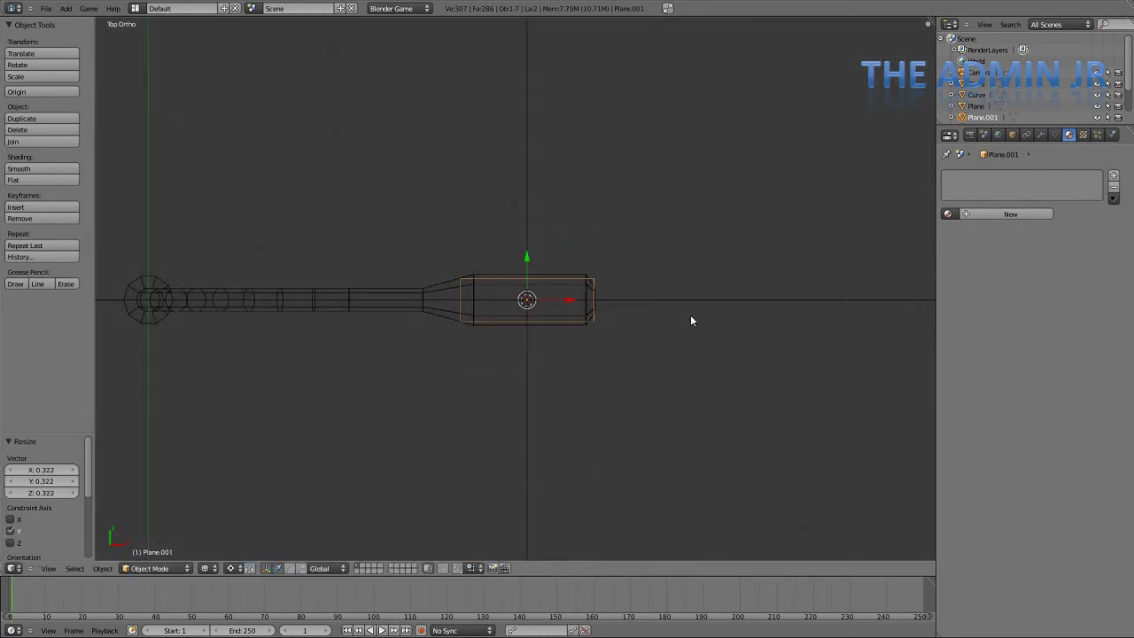
pyautogui.press('s')
pyautogui.press('x')
pyautogui.click(646, 322)
pyautogui.moveTo(571, 298); pyautogui.dragTo(575, 299)
# Step: Deselect everything and save the file over its existing version
pyautogui.press('a')
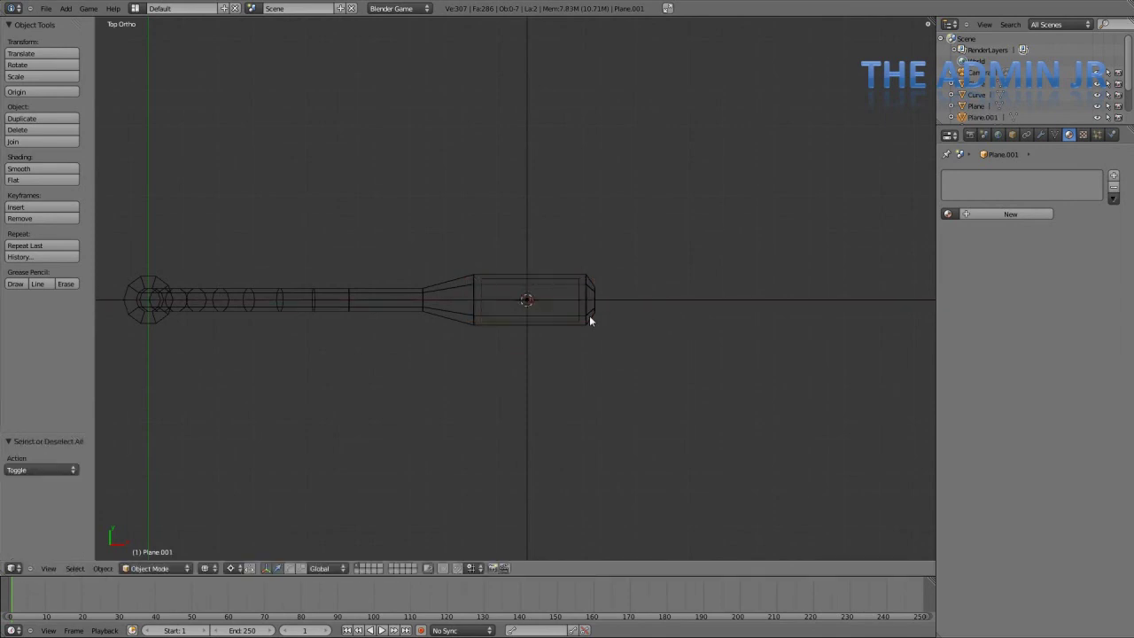
pyautogui.hotkey('ctrl', 's')
pyautogui.click(590, 315)
pyautogui.click(589, 316)
# Step: Select the small plane below the lamp head and raise it about 0.134 along Z
pyautogui.moveTo(589, 316); pyautogui.dragTo(506, 212, button='middle')
pyautogui.rightClick(503, 312)
pyautogui.scroll(3, 506, 213)
pyautogui.scroll(-5, 519, 232)
pyautogui.moveTo(529, 256); pyautogui.dragTo(529, 218, button='middle')
pyautogui.scroll(7, 529, 218)
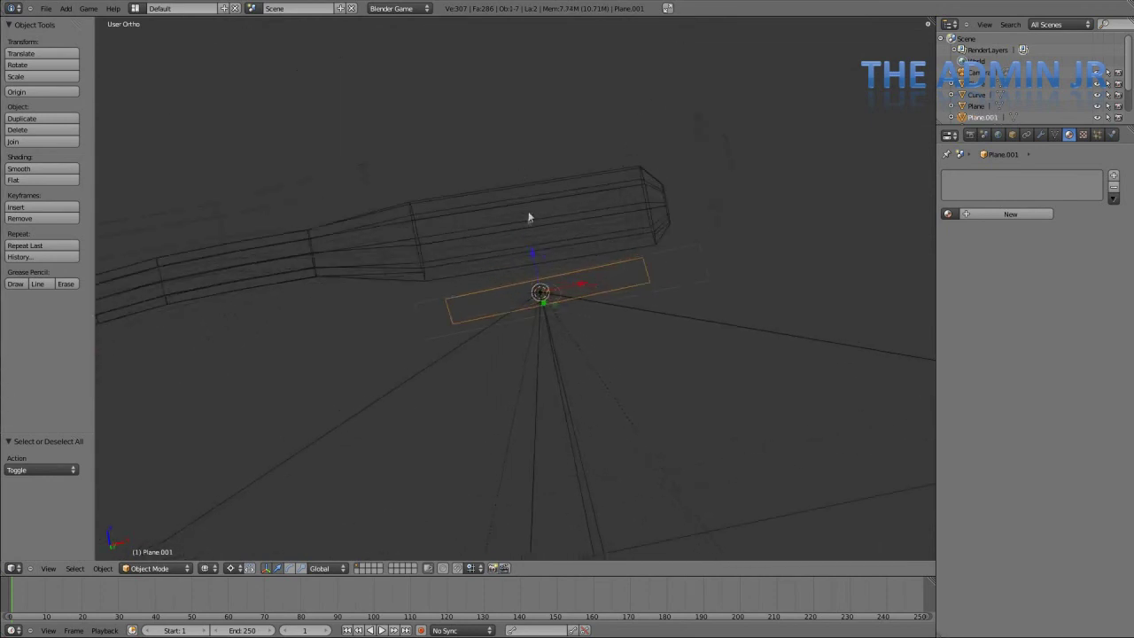
pyautogui.press('g')
pyautogui.press('z')
pyautogui.click(525, 174)
# Step: Switch to solid shading and lower the light plane about 0.026 along Z at the underside of the lamp head
pyautogui.press('z')
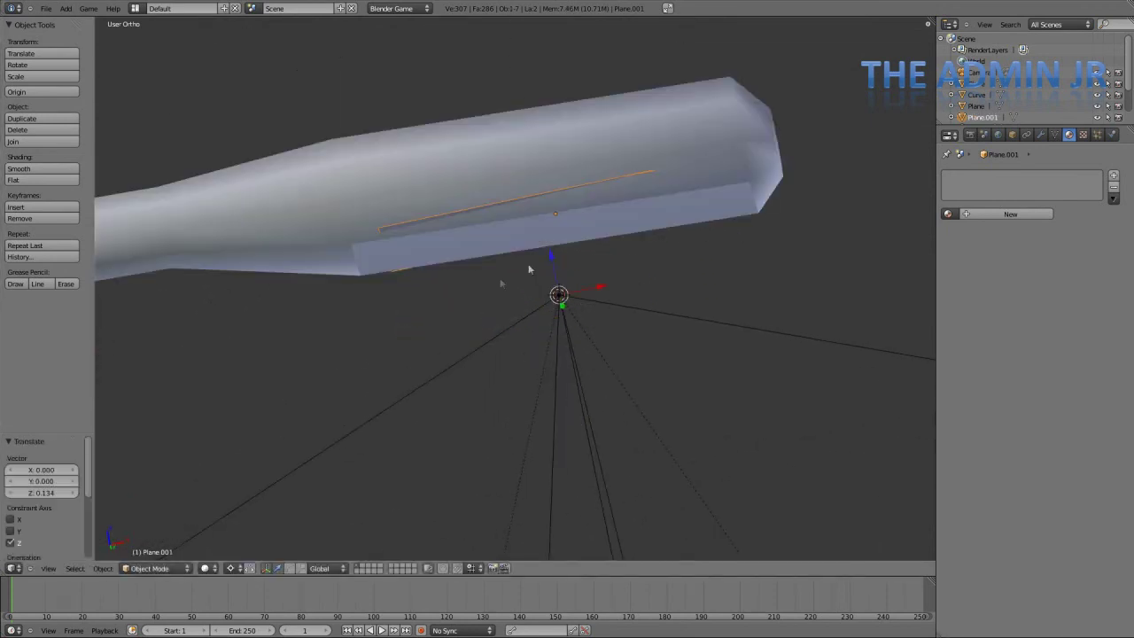
pyautogui.press('g')
pyautogui.press('z')
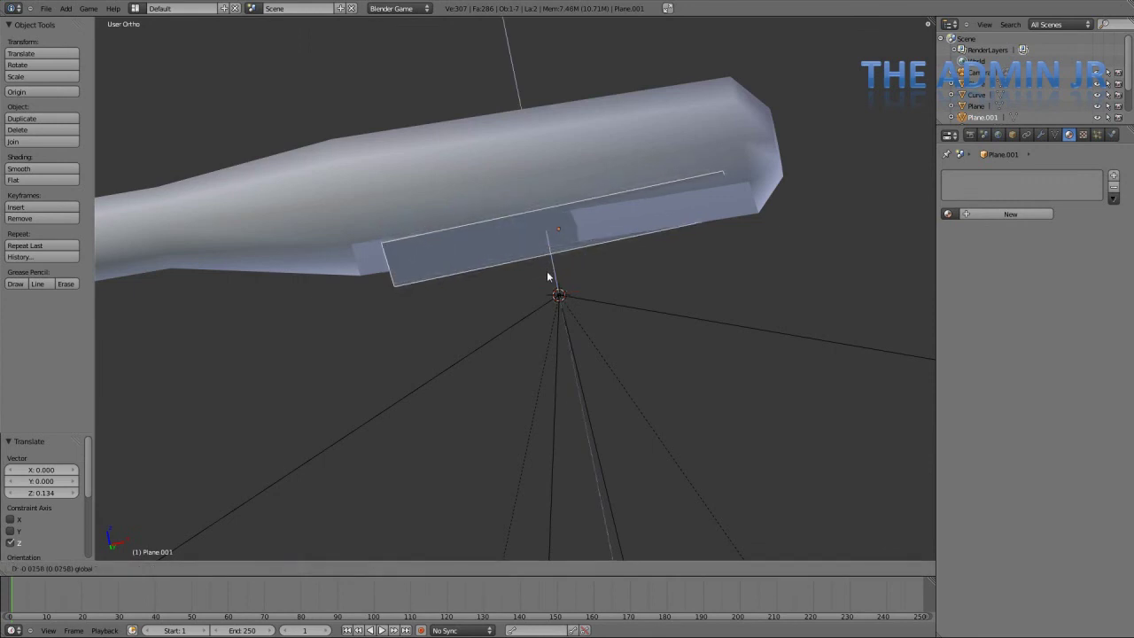
pyautogui.click(546, 271)
# Step: Rotate the light plane about 3.256° around Y to match the lamp head's tilt and raise it about 0.001 along Z
pyautogui.press('r')
pyautogui.press('x')
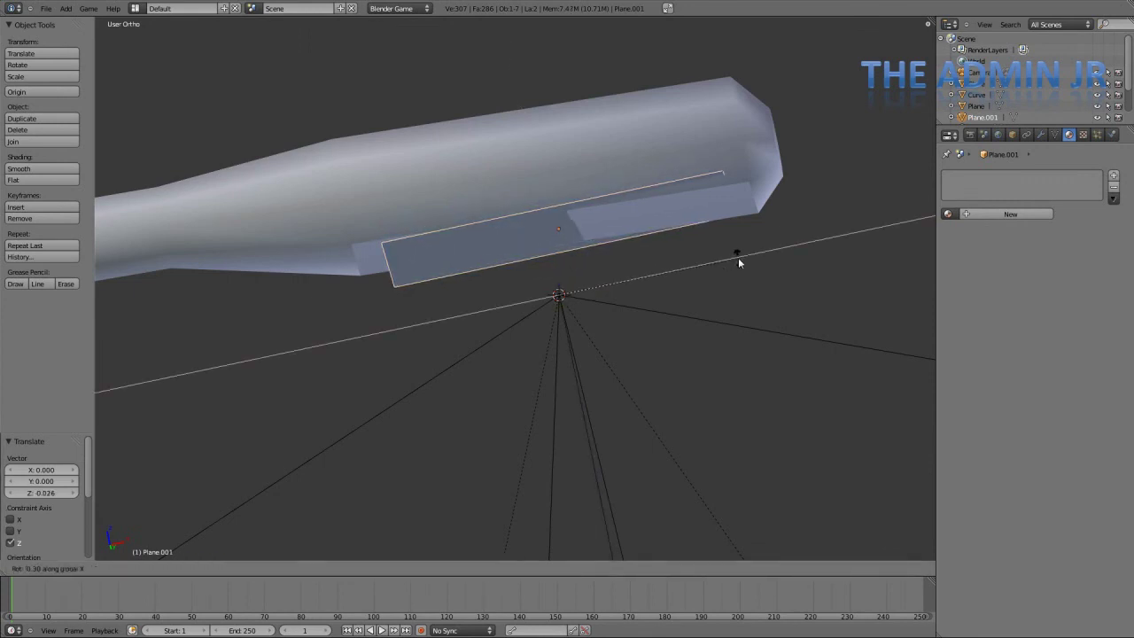
pyautogui.press('y')
pyautogui.click(739, 264)
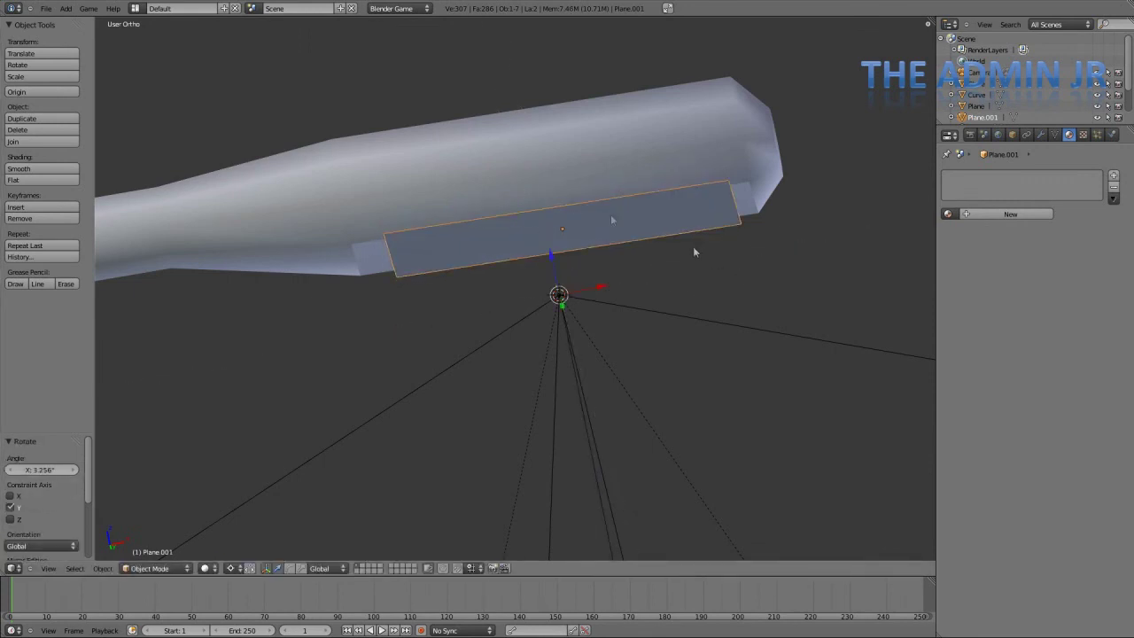
pyautogui.press('g')
pyautogui.press('z')
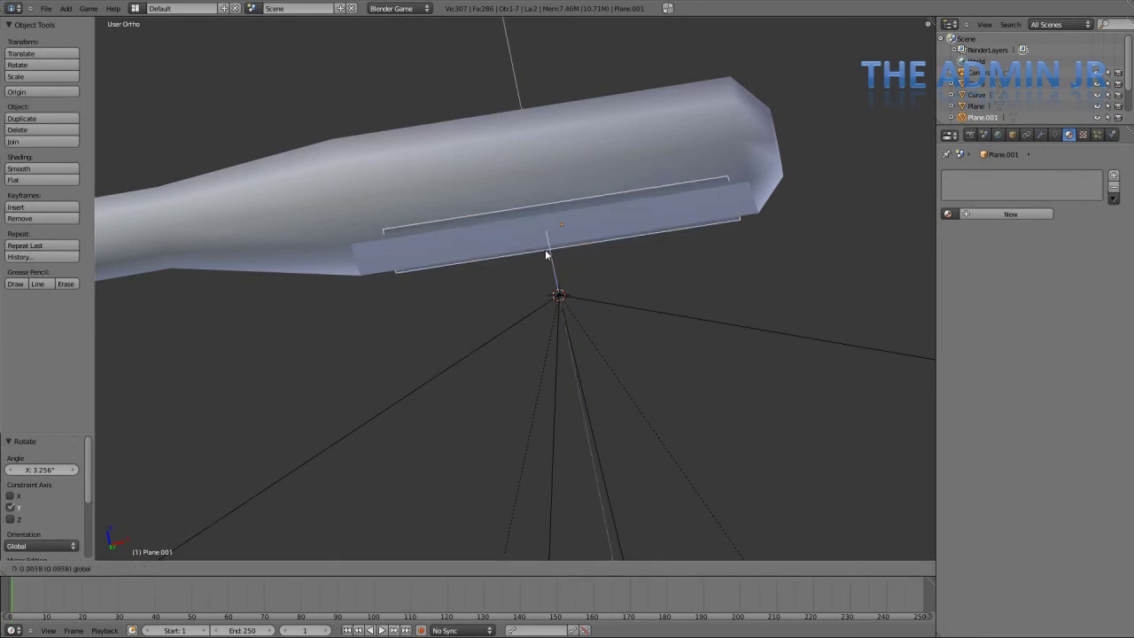
pyautogui.click(544, 257)
# Step: Scale the light plane by about 0.616 along Y to fit within the lamp head's flat underside
pyautogui.moveTo(673, 250); pyautogui.dragTo(547, 367, button='middle')
pyautogui.scroll(3, 523, 268)
pyautogui.moveTo(524, 268); pyautogui.dragTo(541, 259, button='middle')
pyautogui.scroll(-1, 541, 259)
pyautogui.press('s')
pyautogui.press('x')
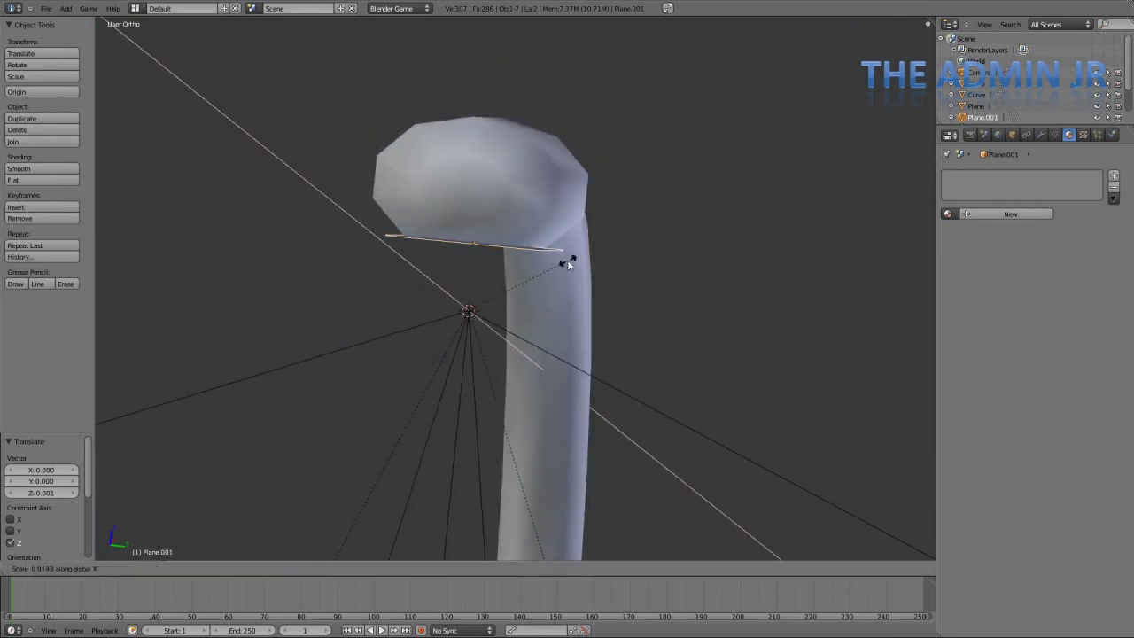
pyautogui.press('y')
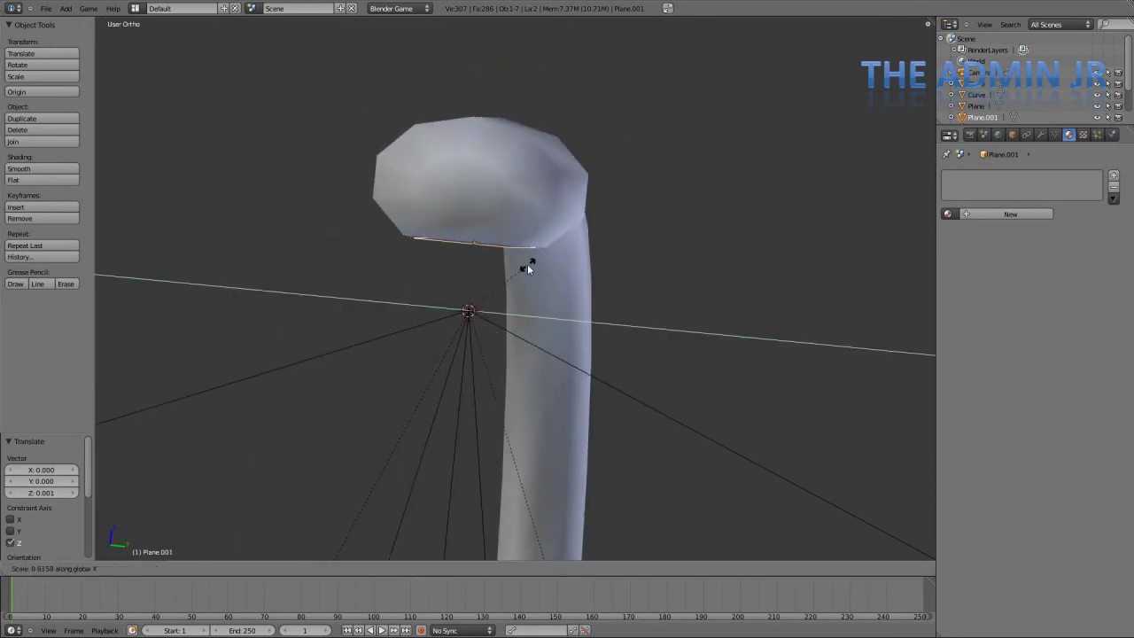
pyautogui.click(527, 265)
pyautogui.moveTo(527, 265); pyautogui.dragTo(486, 264, button='middle')
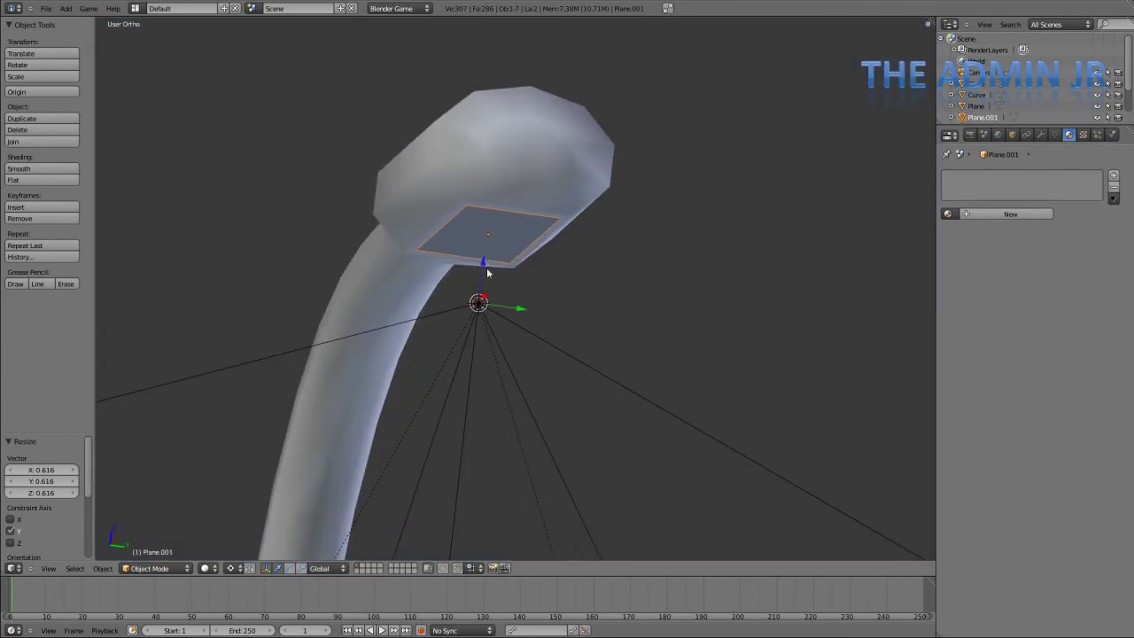
# Step: Set the pivot to the bounding box center and extrude the light plane's face very slightly along its normal
pyautogui.press(',')
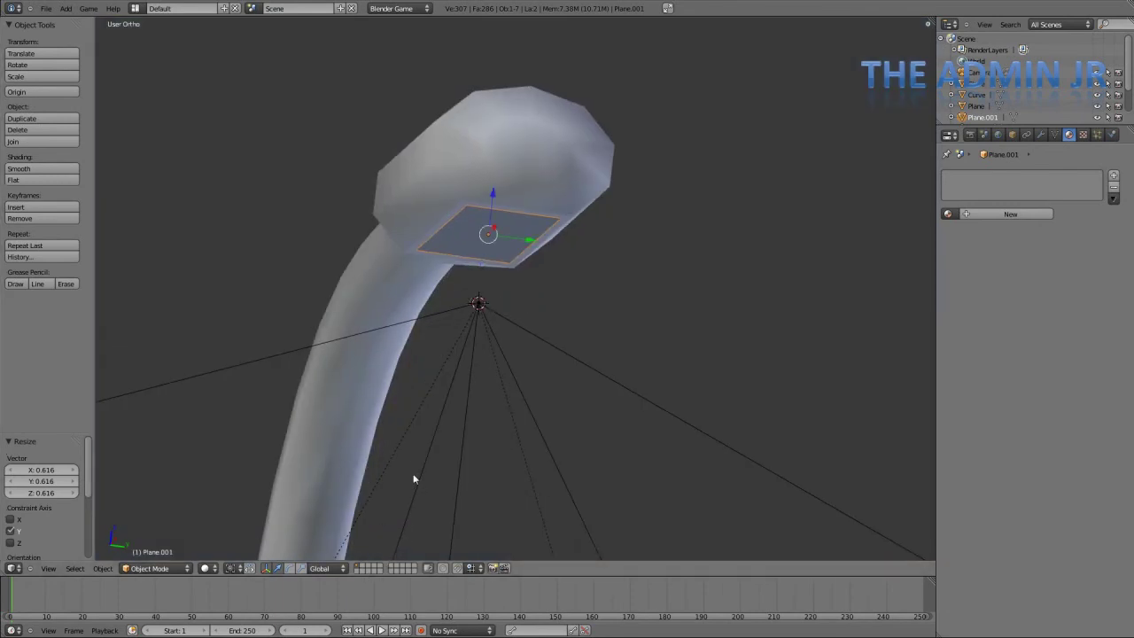
pyautogui.moveTo(430, 379); pyautogui.dragTo(615, 290, button='middle')
pyautogui.press('Tab')
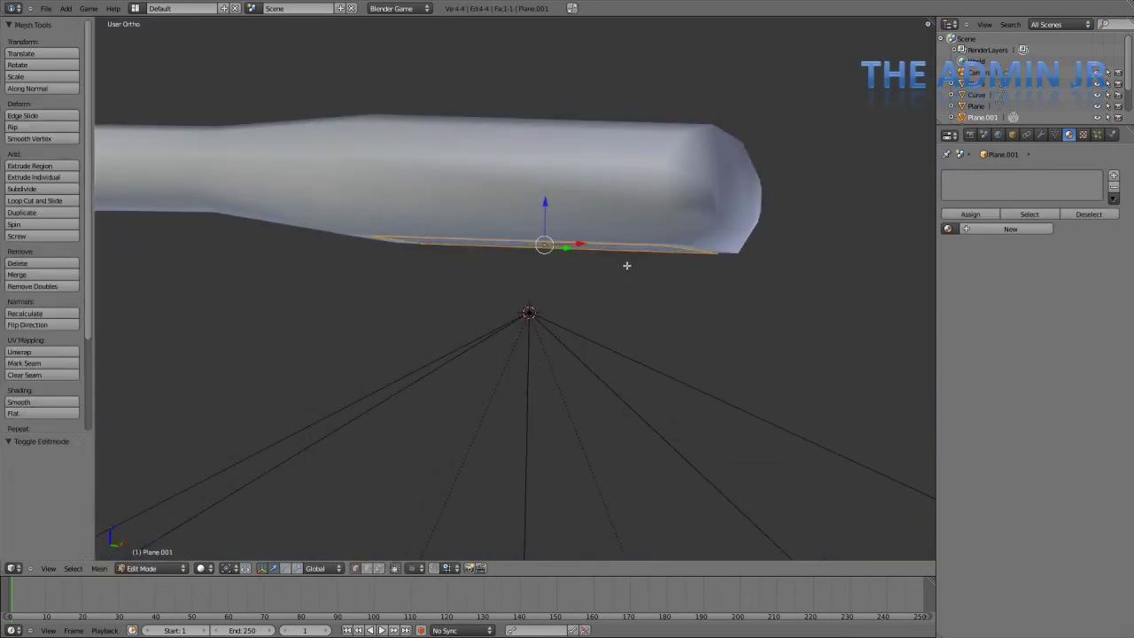
pyautogui.press('e')
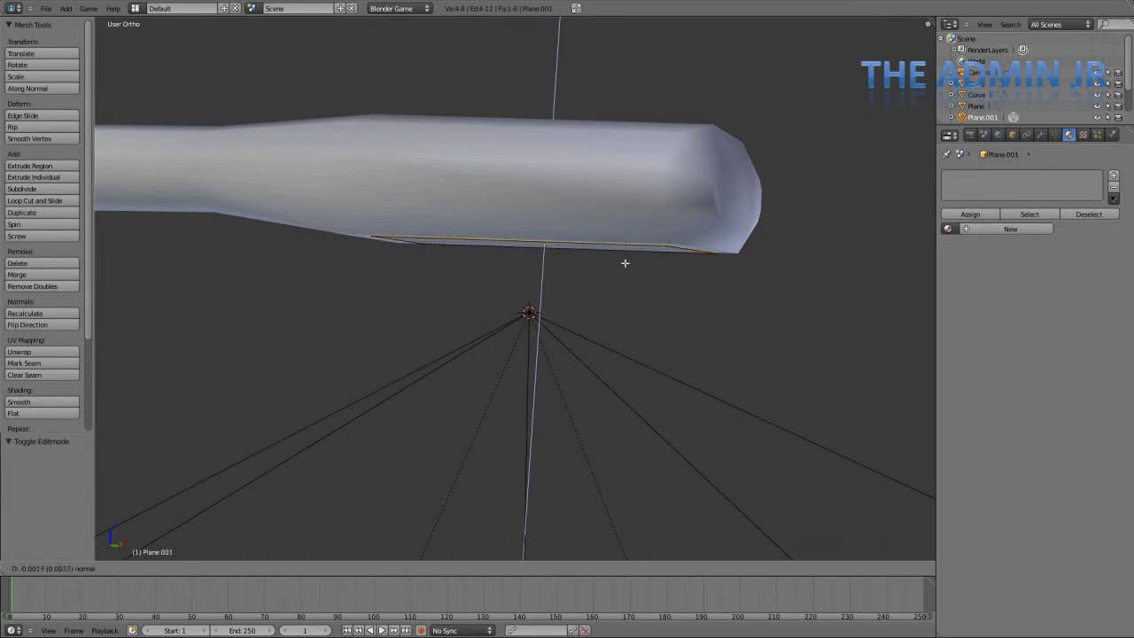
pyautogui.click(624, 262)
# Step: Return to Object Mode with nothing selected and save over GameObjects.blend
pyautogui.press('Tab')
pyautogui.press('a')
pyautogui.hotkey('ctrl', 's')
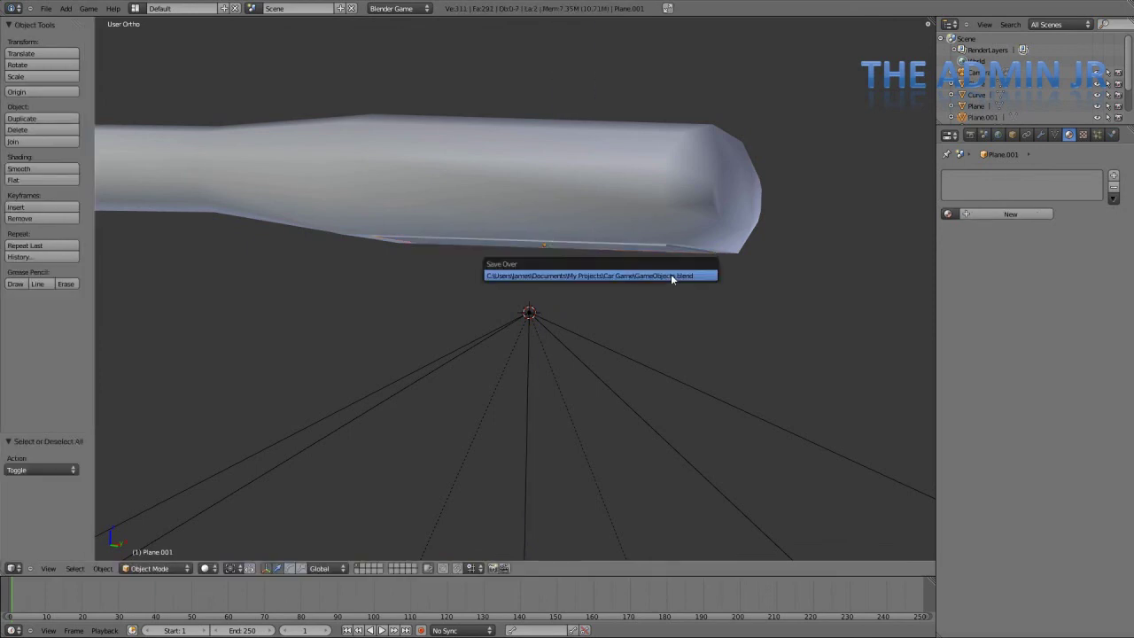
pyautogui.click(670, 274)
# Step: Give the lamp-head light plane a new material named LightMat with diffuse intensity 1.000 and shadeless shading
pyautogui.rightClick(670, 255)
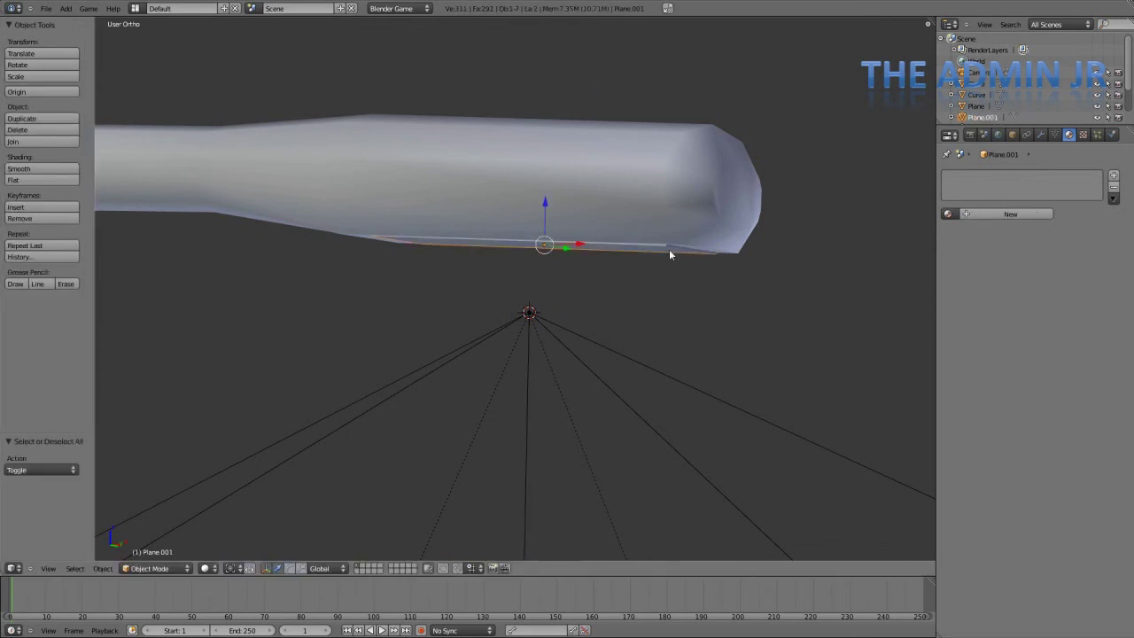
pyautogui.click(999, 217)
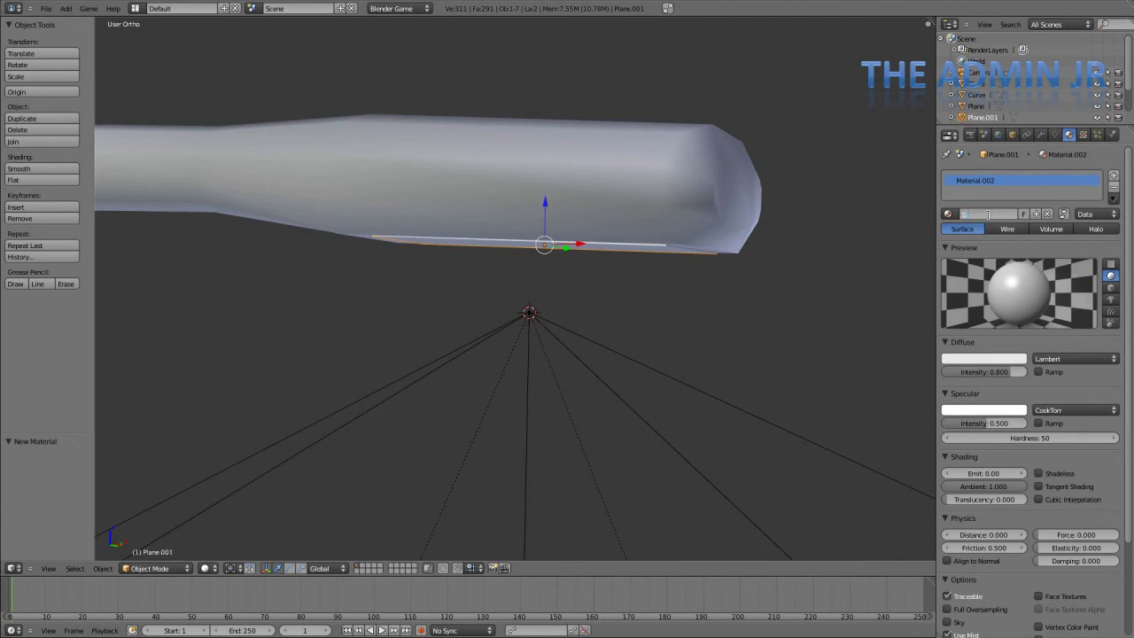
pyautogui.write('tMat')
pyautogui.press('Return')
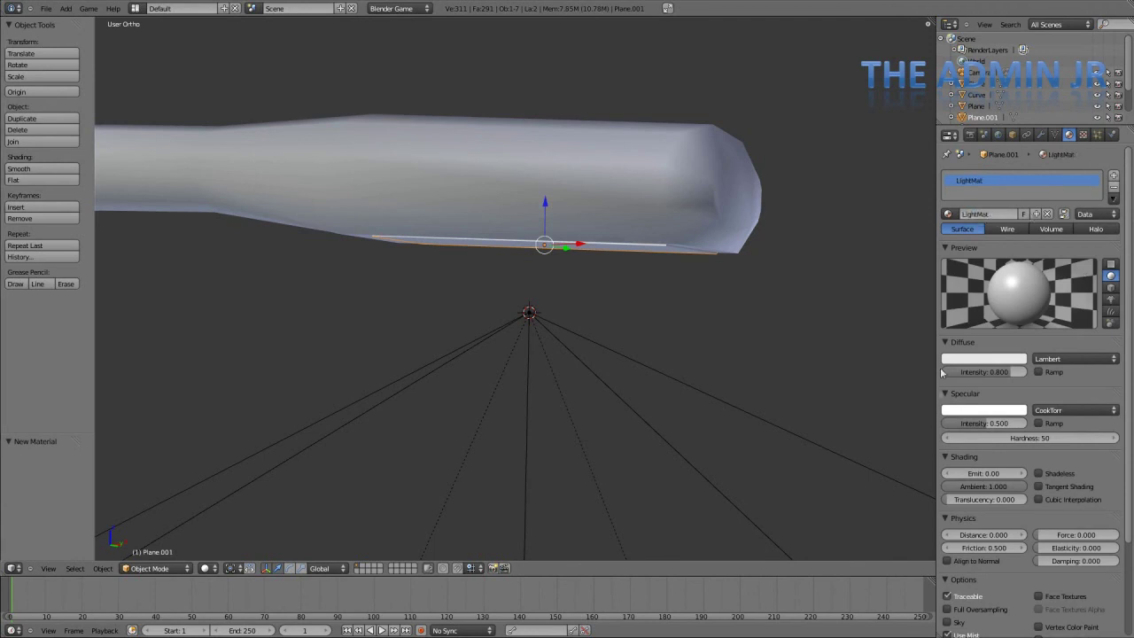
pyautogui.moveTo(978, 372); pyautogui.dragTo(1026, 372)
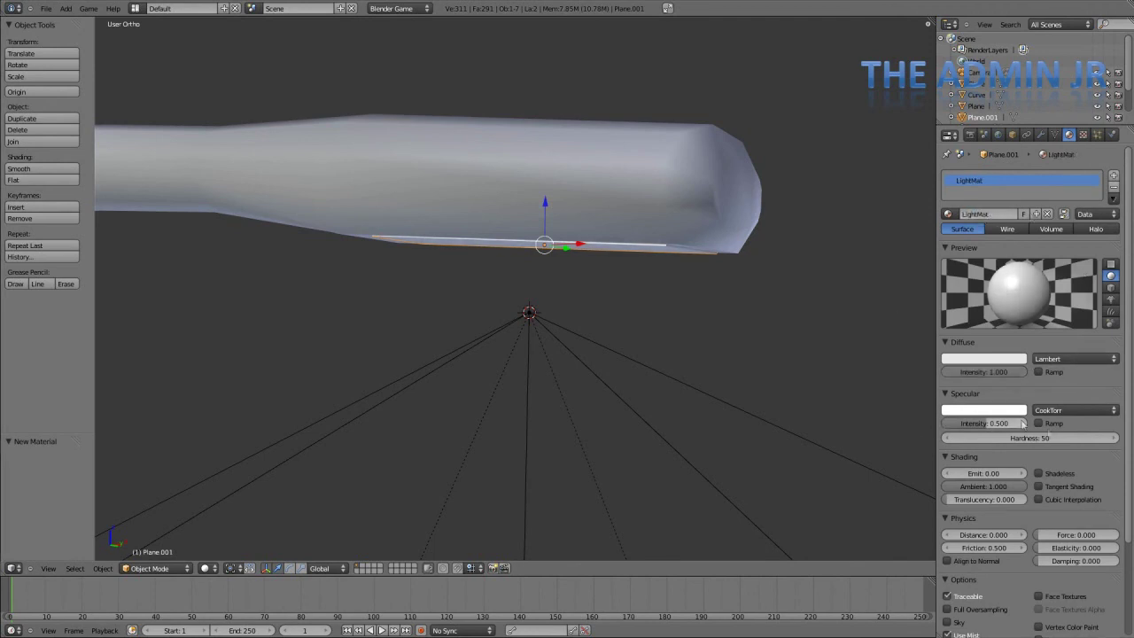
pyautogui.click(1038, 473)
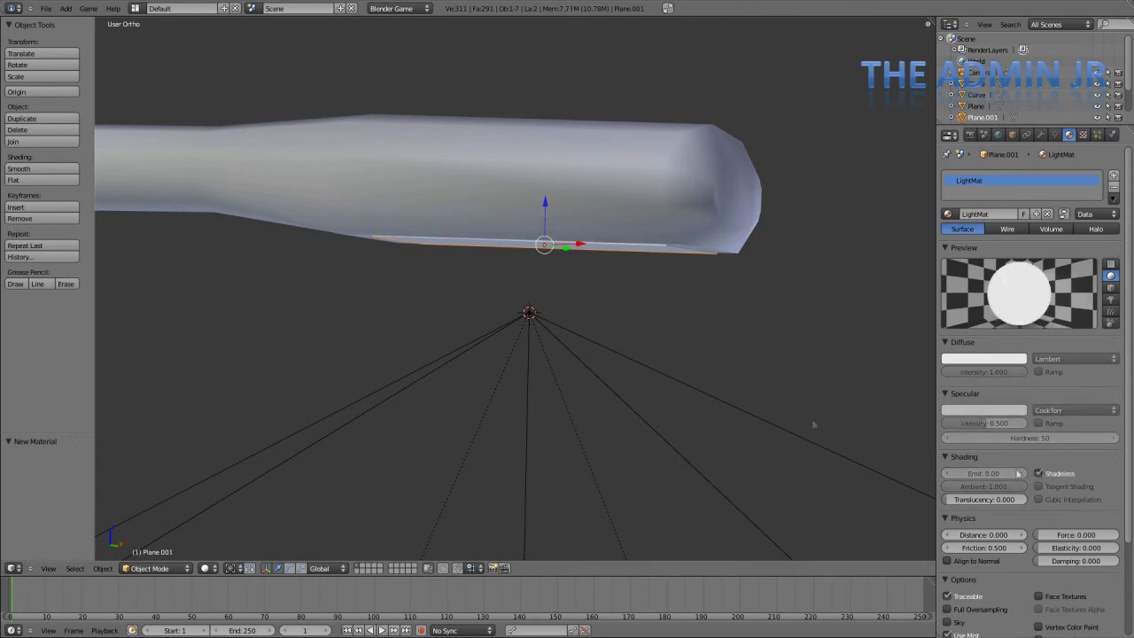
# Step: Deselect everything and switch the viewport to textured shading to check the light plane and the lit ground
pyautogui.scroll(-3, 595, 307)
pyautogui.press('a')
pyautogui.moveTo(605, 309); pyautogui.dragTo(545, 387, button='middle')
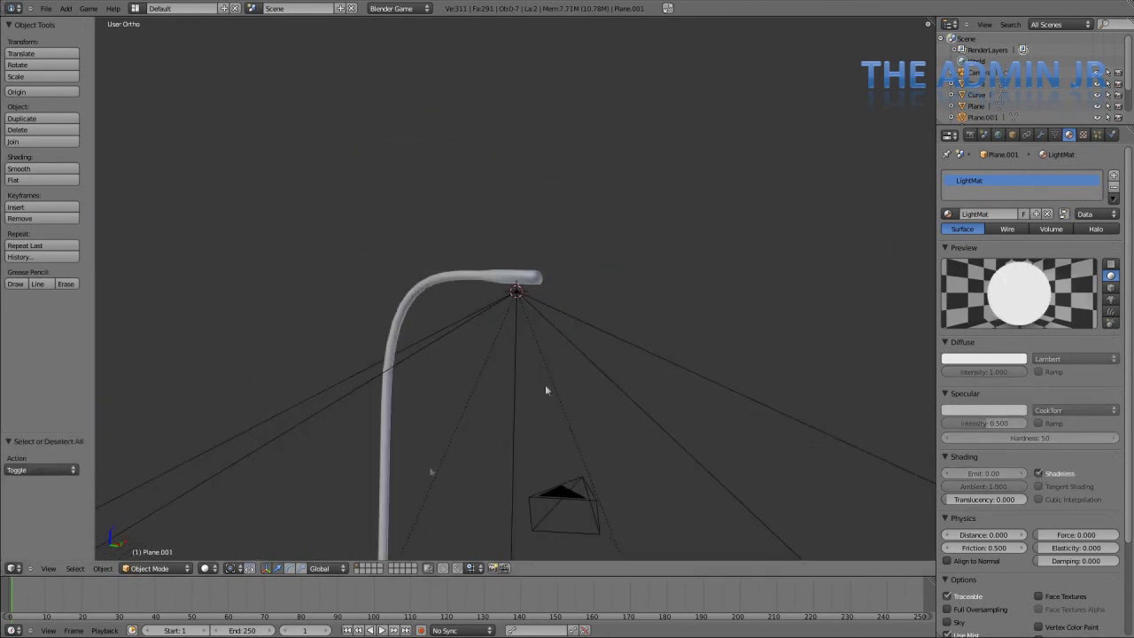
pyautogui.click(209, 568)
pyautogui.click(221, 519)
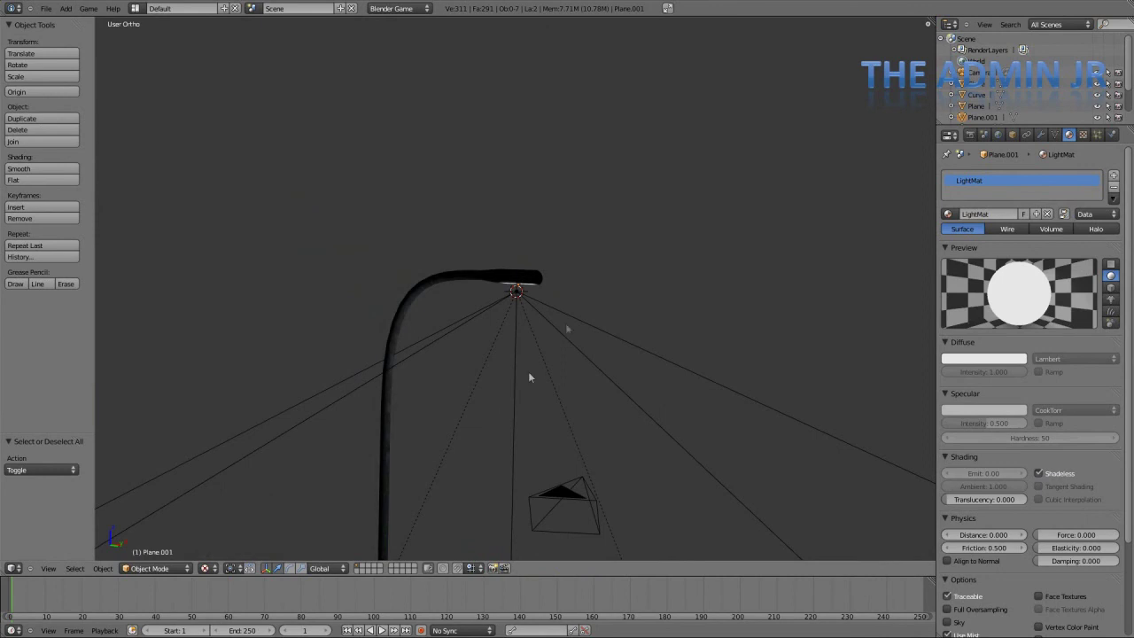
pyautogui.moveTo(529, 376); pyautogui.dragTo(563, 272, button='middle')
pyautogui.scroll(-5, 562, 271)
pyautogui.moveTo(469, 296); pyautogui.dragTo(651, 396, button='middle')
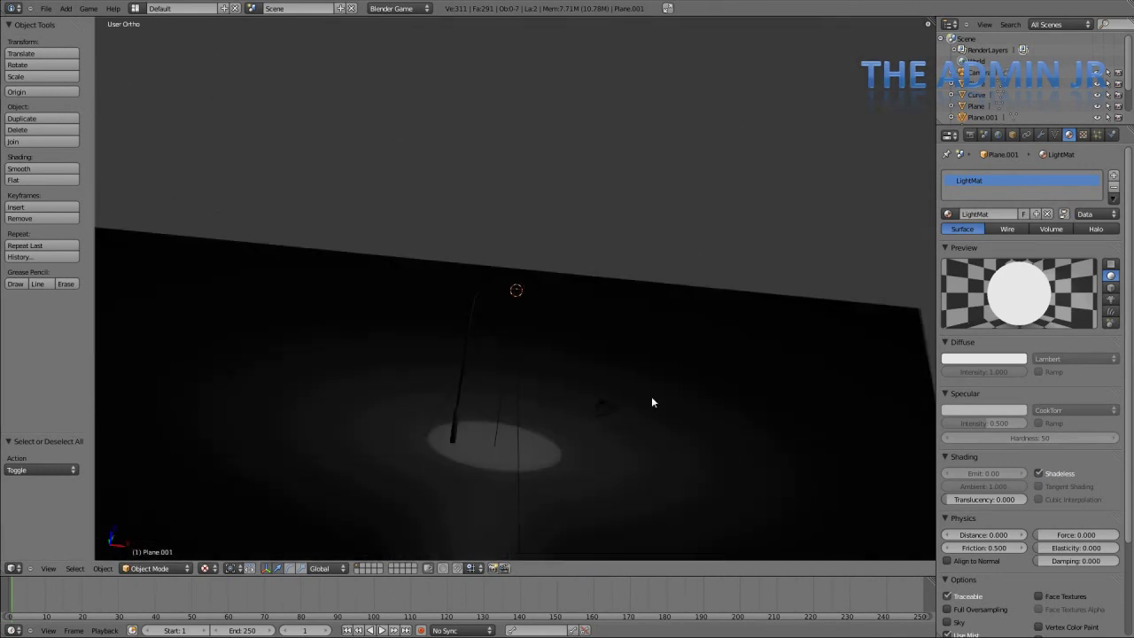
# Step: Save the file over its existing version with nothing selected
pyautogui.scroll(-2, 653, 399)
pyautogui.press('a')
pyautogui.hotkey('ctrl', 's')
pyautogui.click(652, 398)
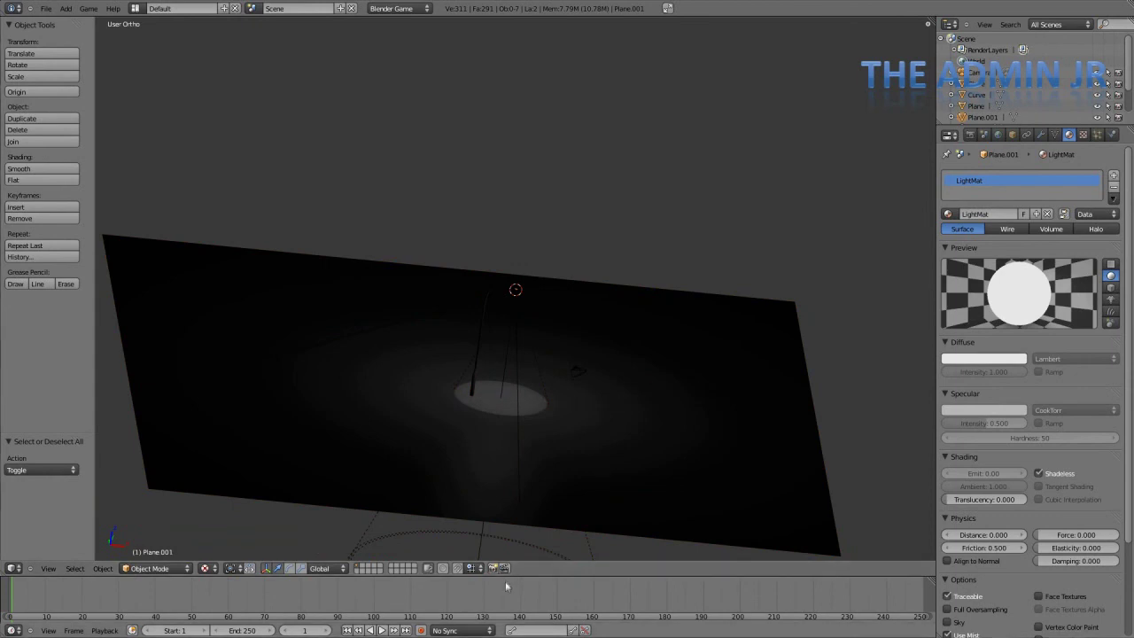
# Step: Deselect everything and display only layer 2 in the viewport
pyautogui.rightClick(505, 539)
pyautogui.moveTo(598, 271); pyautogui.dragTo(588, 282, button='middle')
pyautogui.press('a')
pyautogui.scroll(3, 598, 346)
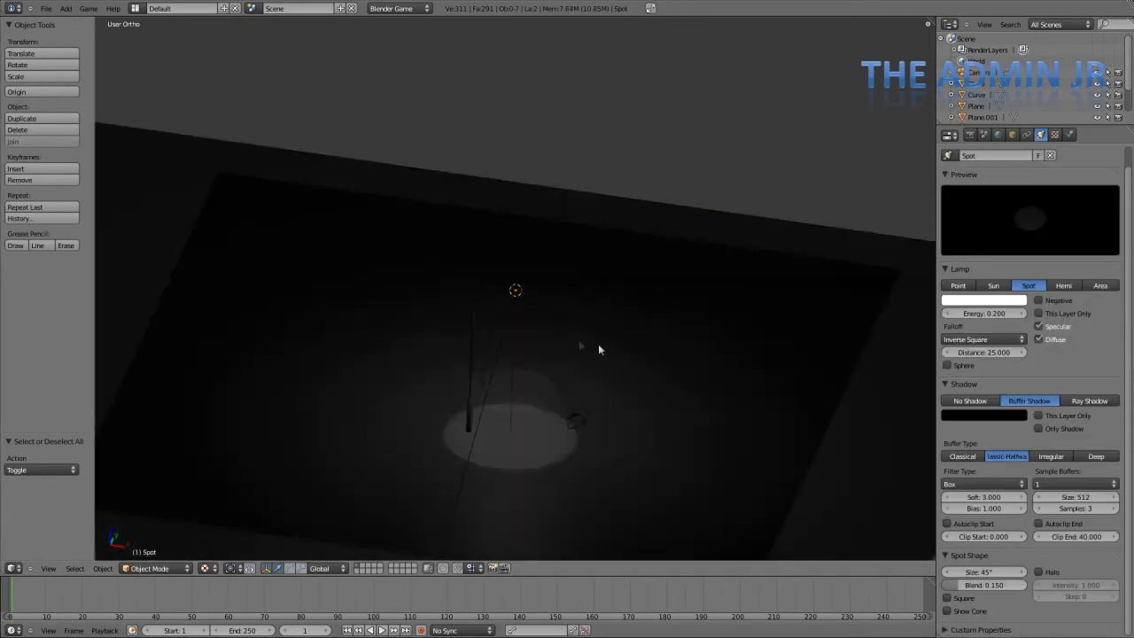
pyautogui.moveTo(598, 346); pyautogui.dragTo(568, 353, button='middle')
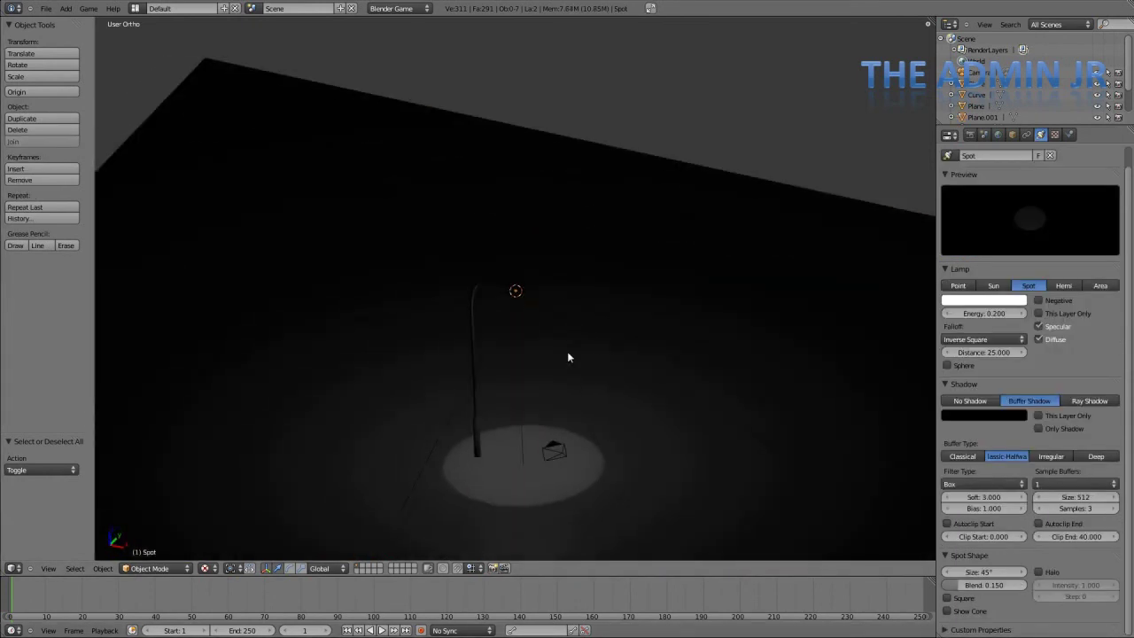
pyautogui.press('2')
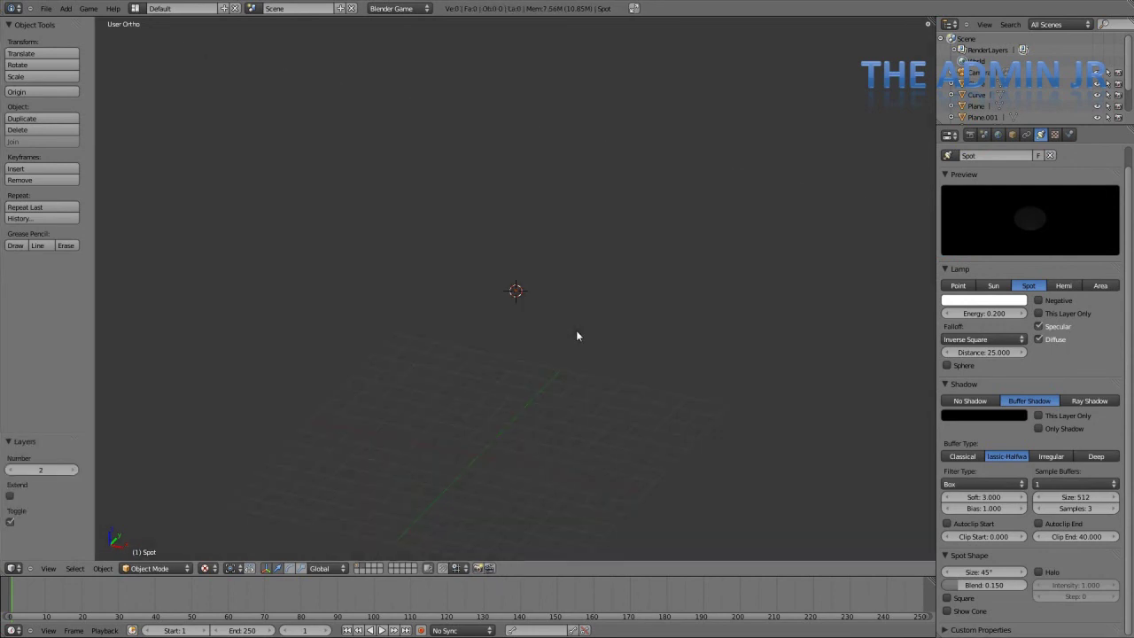